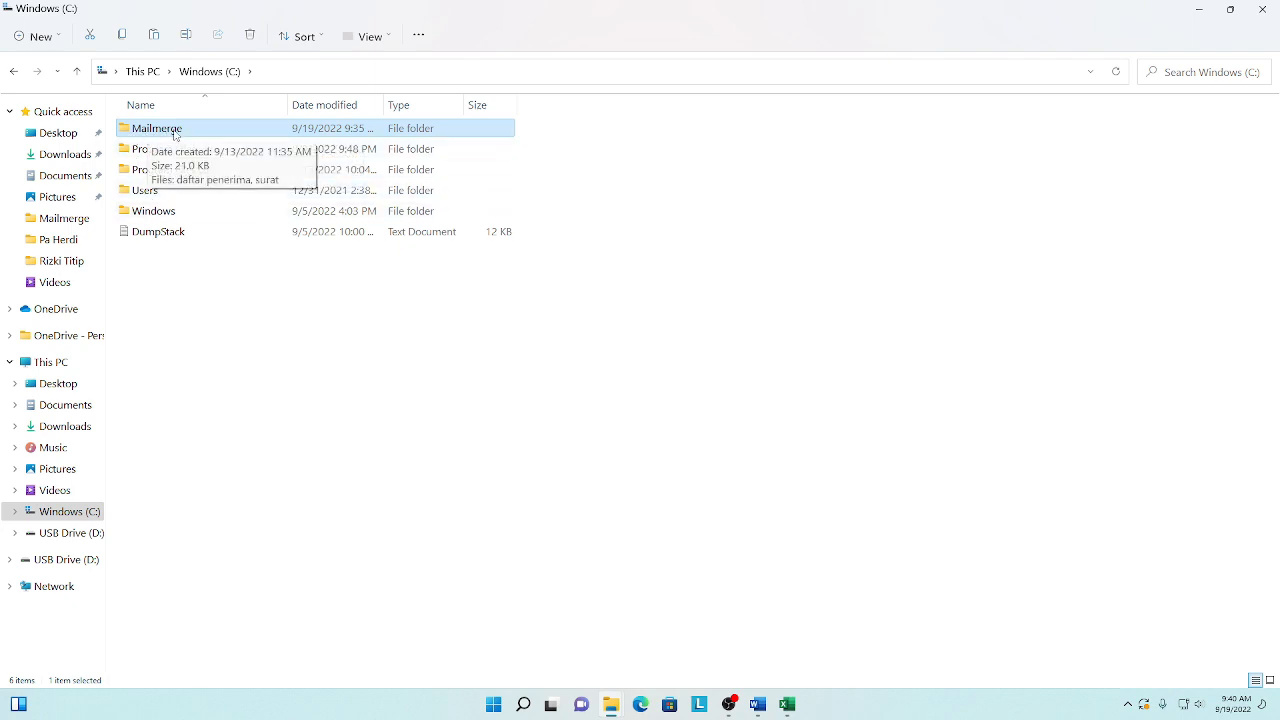
Step: Open the Mailmerge folder on drive C and switch to the surat letter in Word
{"action": "double_click", "coordinate": [188, 135]}
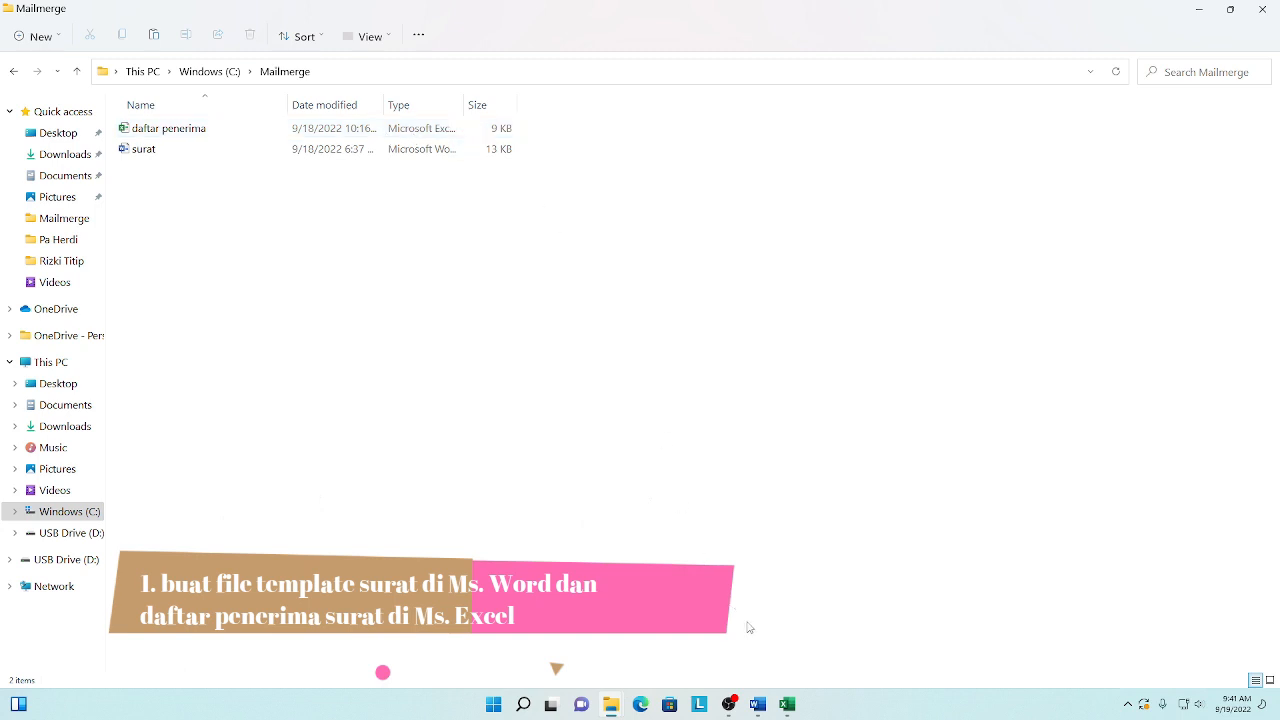
{"action": "mouse_move", "coordinate": [760, 710]}
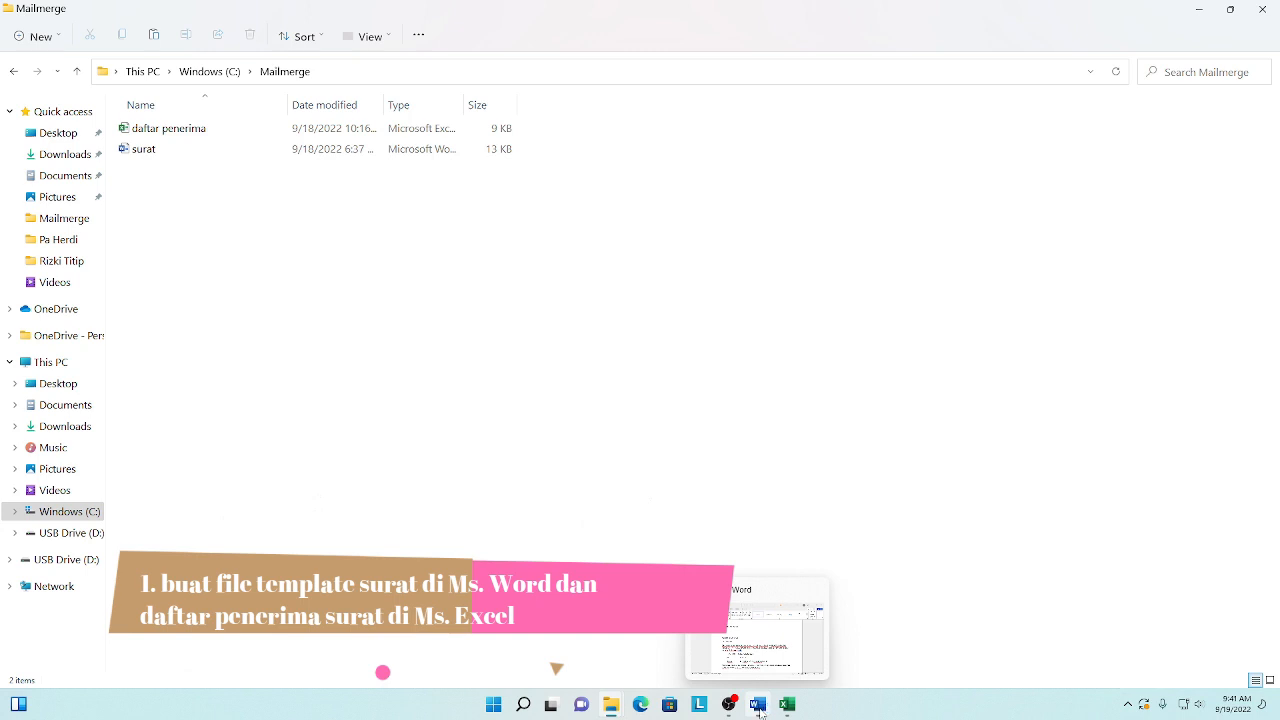
{"action": "left_click", "coordinate": [759, 710]}
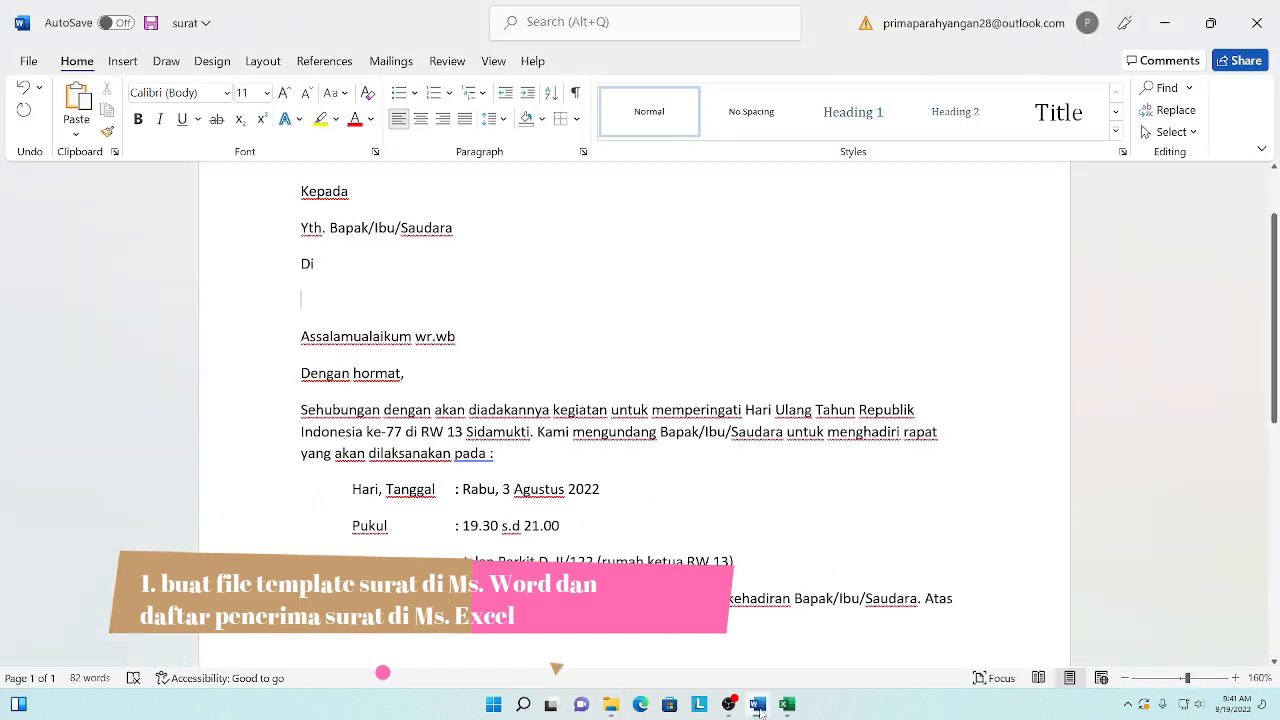
Step: Examine the letter template from the recipient lines after "Kepada" to the closing signature, noting where the recipient's name and address belong
{"action": "left_click", "coordinate": [381, 215]}
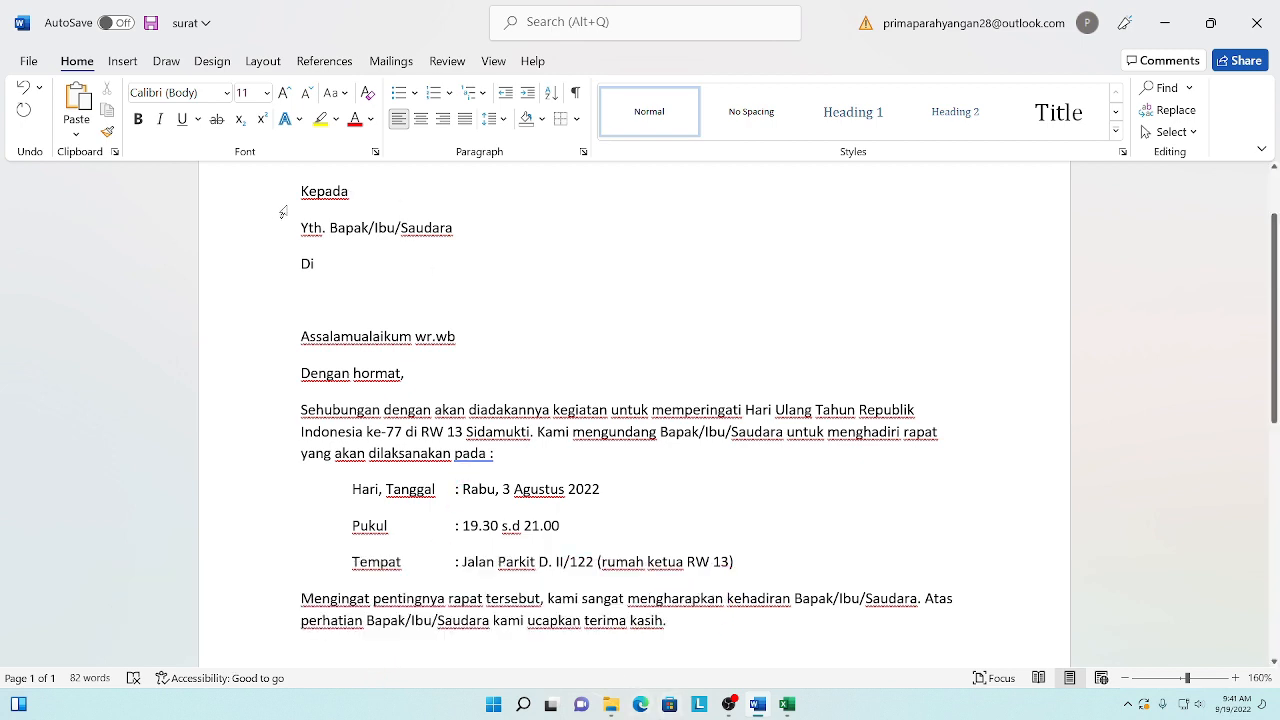
{"action": "scroll", "coordinate": [309, 200], "scroll_direction": "up", "scroll_amount": 2}
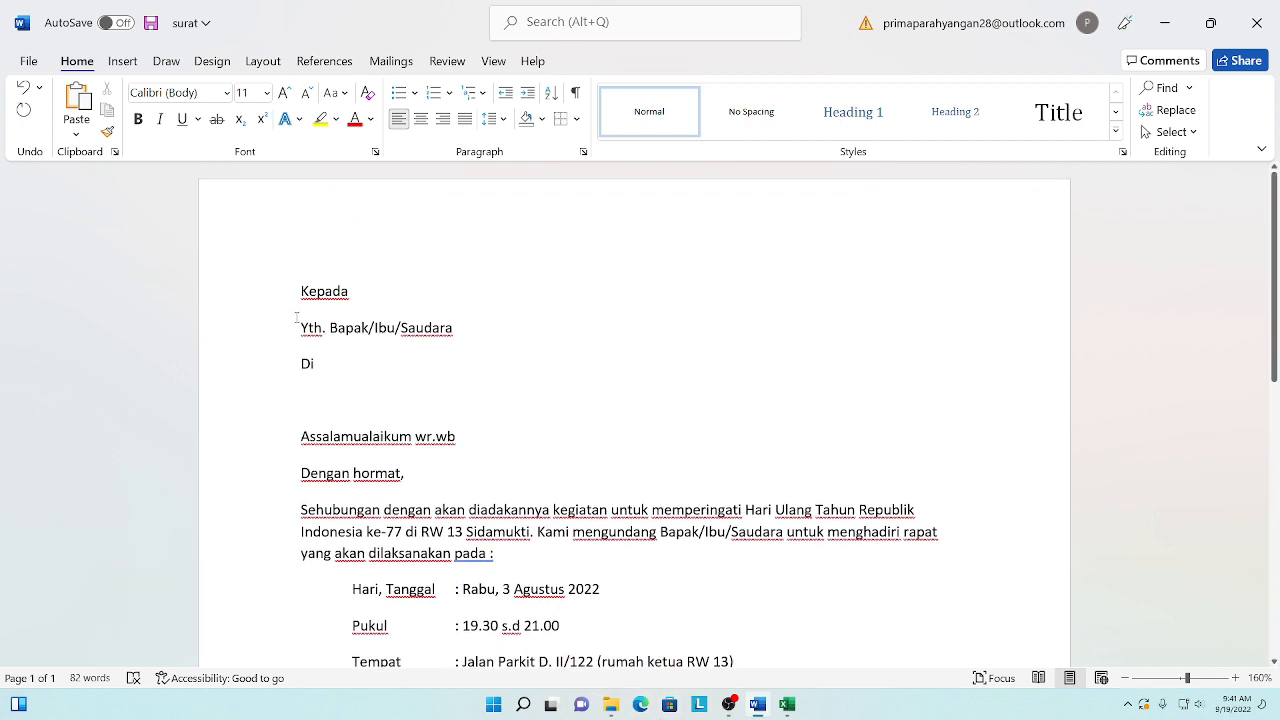
{"action": "scroll", "coordinate": [334, 290], "scroll_direction": "down", "scroll_amount": 1}
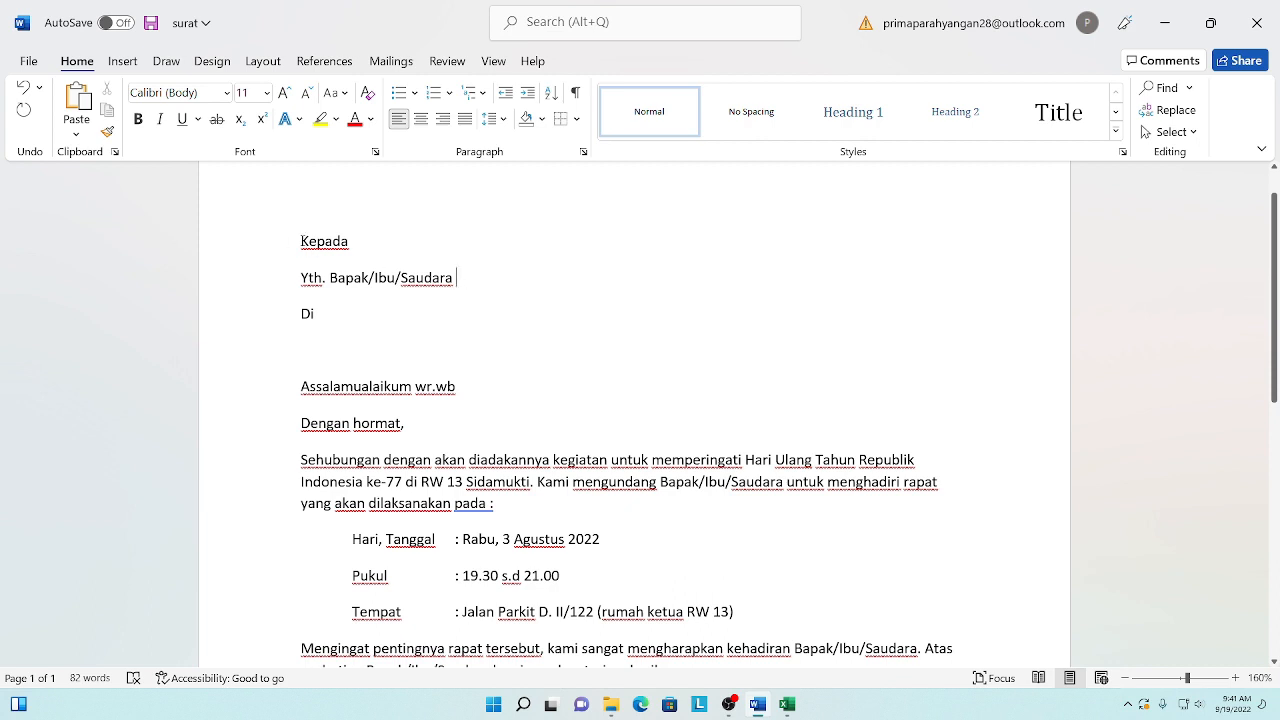
{"action": "left_click_drag", "start_coordinate": [302, 240], "coordinate": [412, 388]}
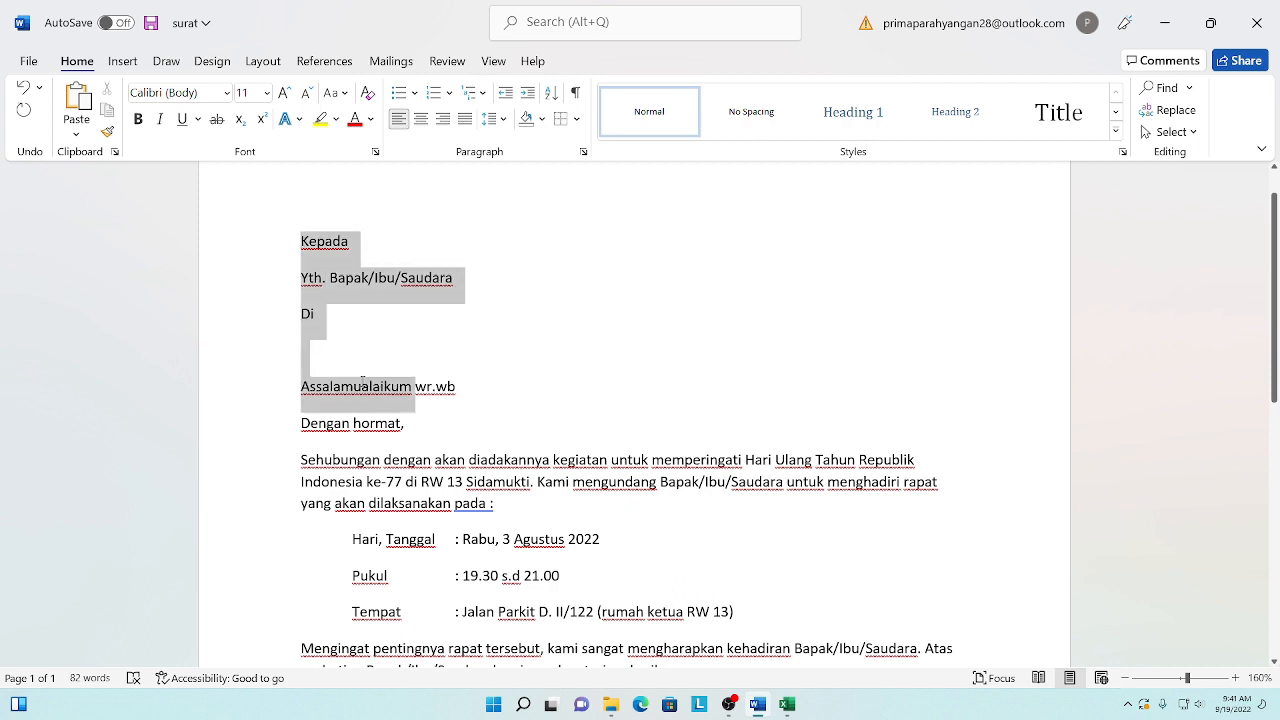
{"action": "left_click", "coordinate": [539, 423]}
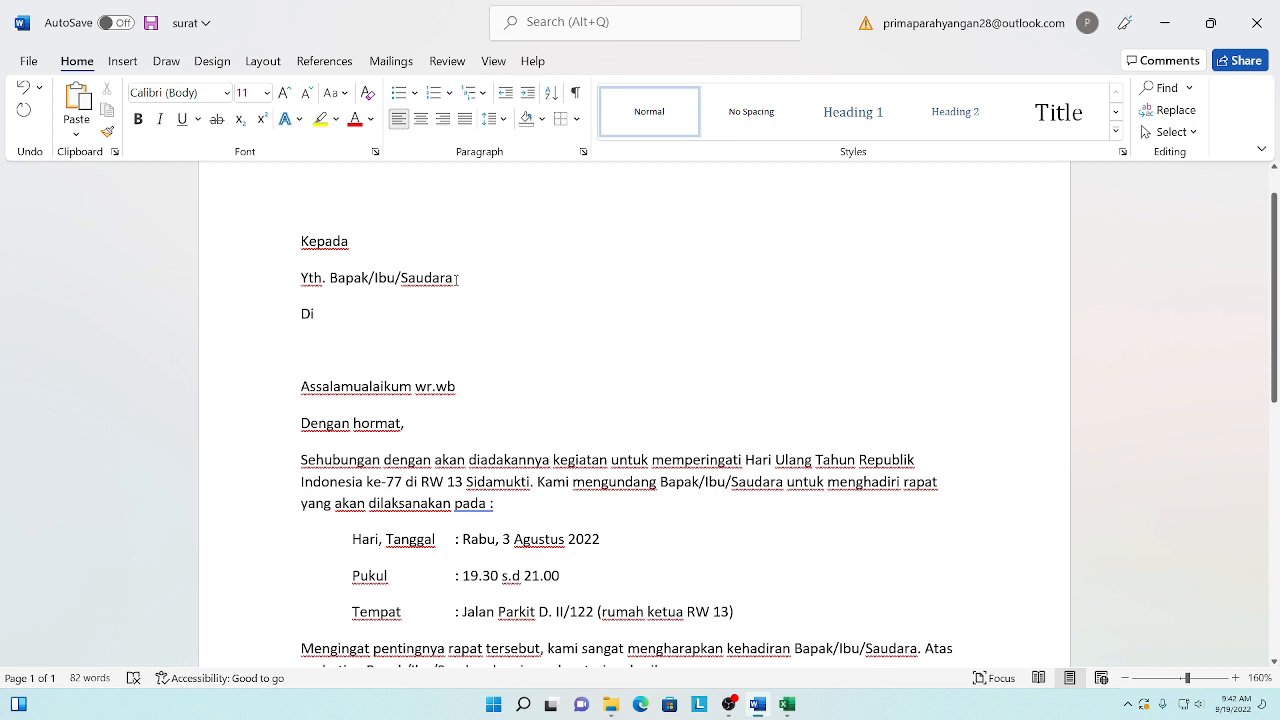
{"action": "left_click_drag", "start_coordinate": [464, 279], "coordinate": [474, 280]}
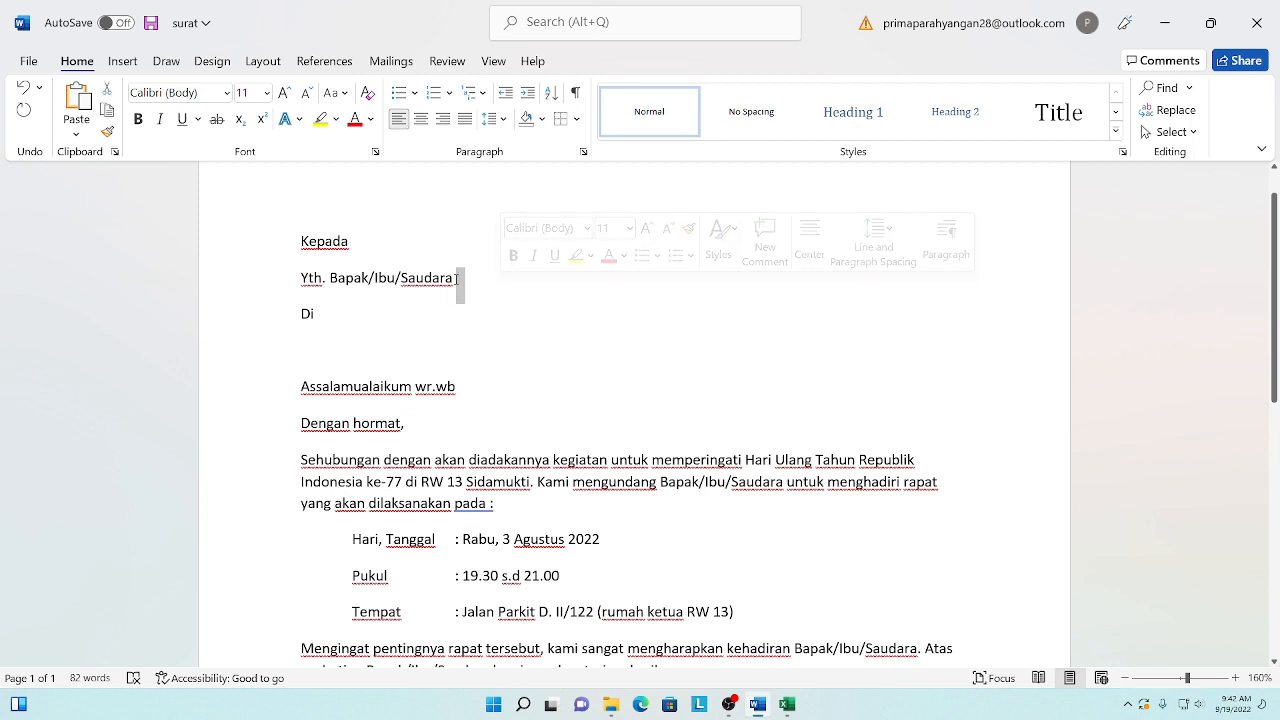
{"action": "left_click", "coordinate": [378, 278]}
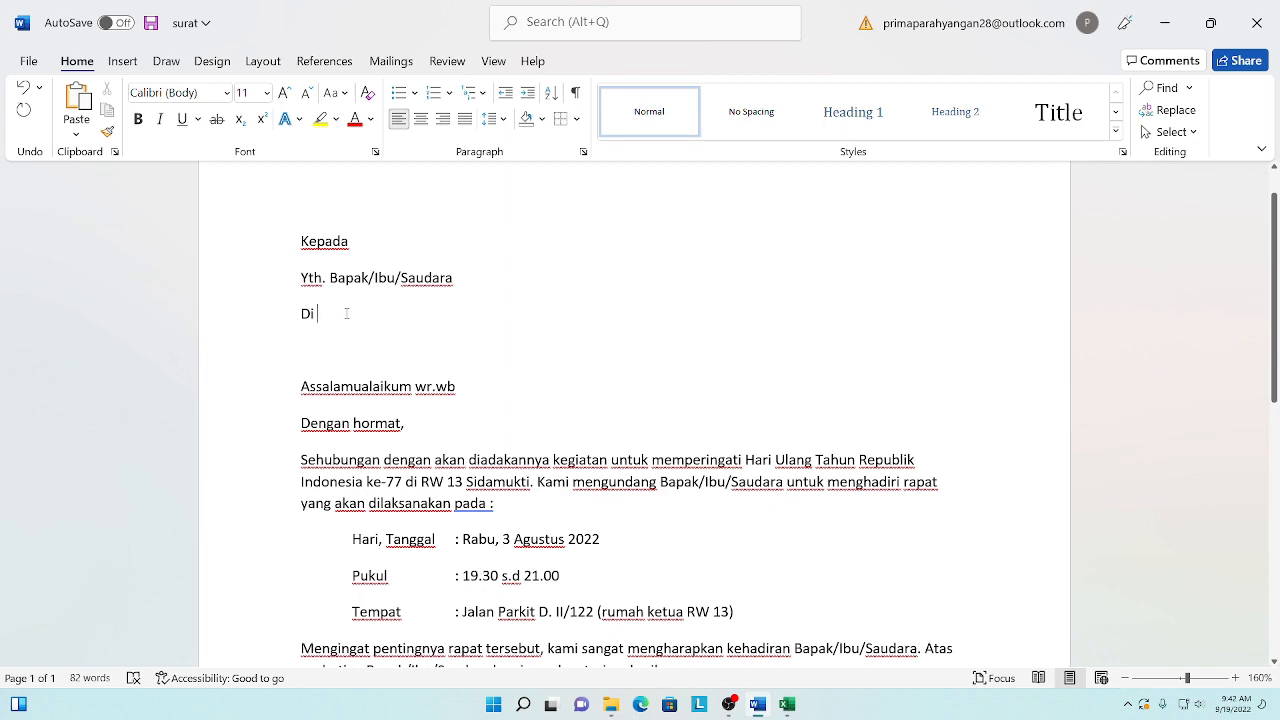
{"action": "scroll", "coordinate": [346, 313], "scroll_direction": "down", "scroll_amount": 5}
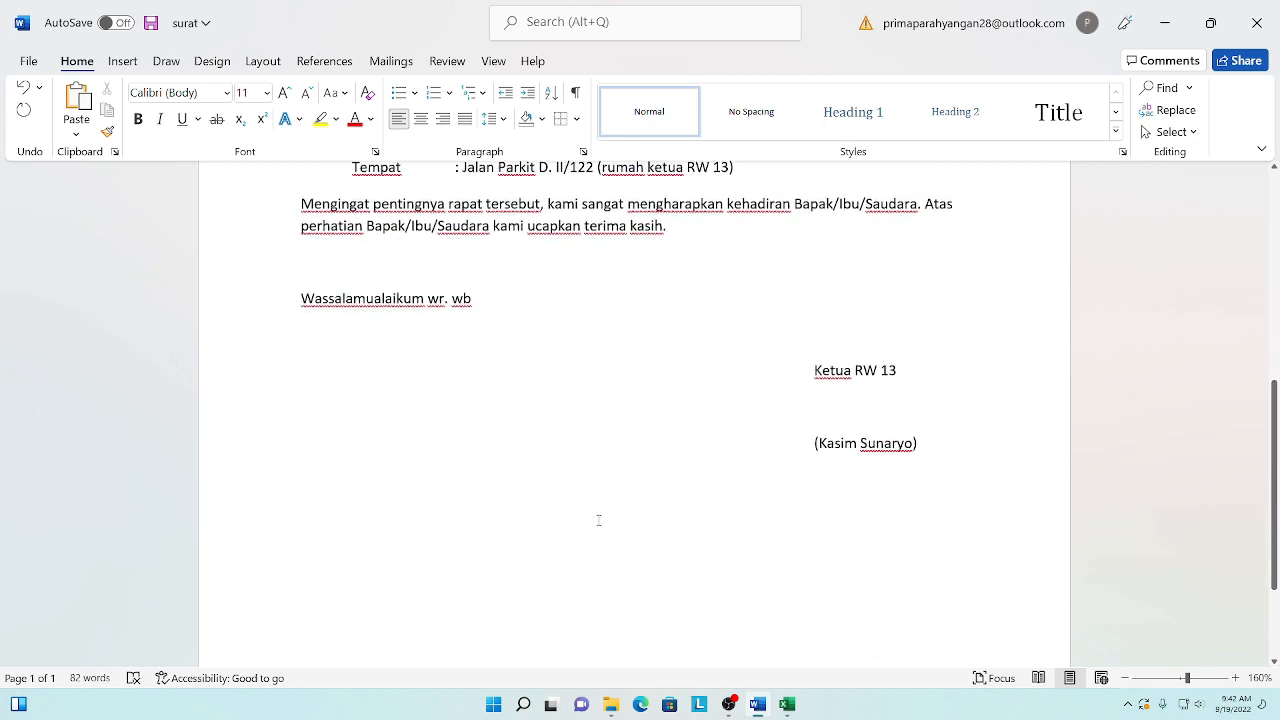
{"action": "scroll", "coordinate": [592, 524], "scroll_direction": "up", "scroll_amount": 5}
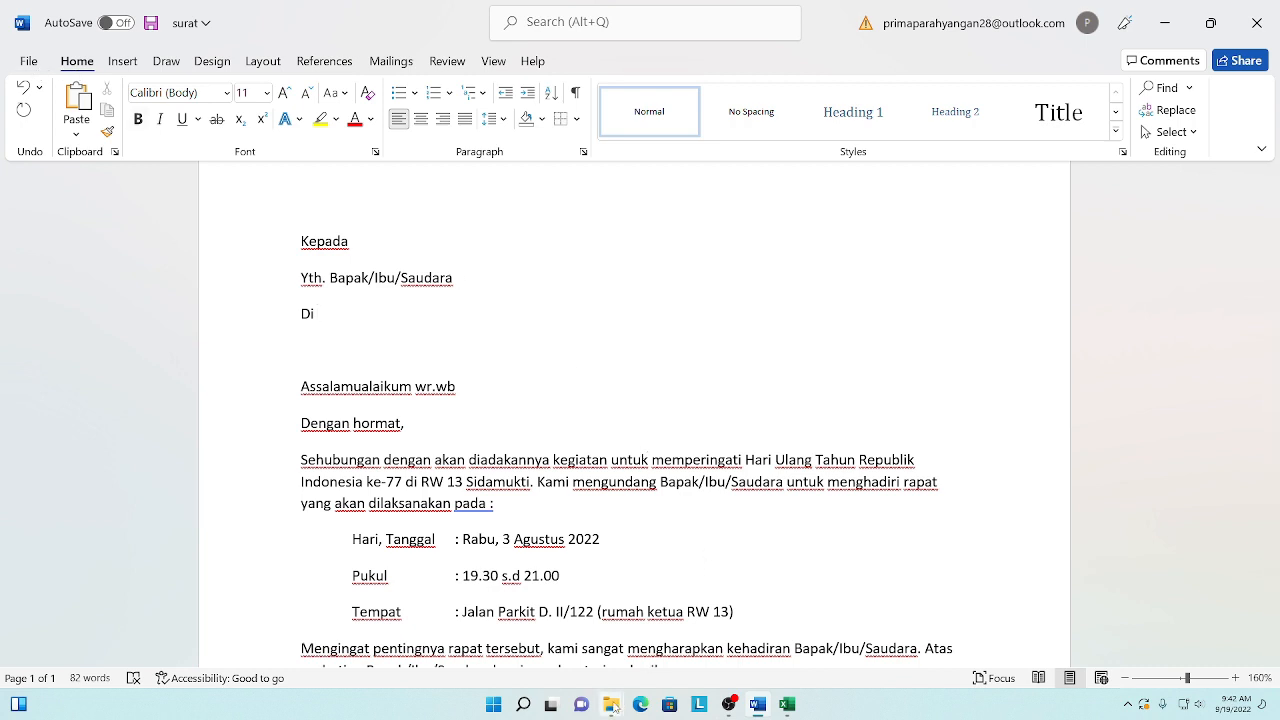
Step: Switch to the daftar penerima workbook in Excel and slightly widen the nama and alamat columns
{"action": "mouse_move", "coordinate": [612, 705]}
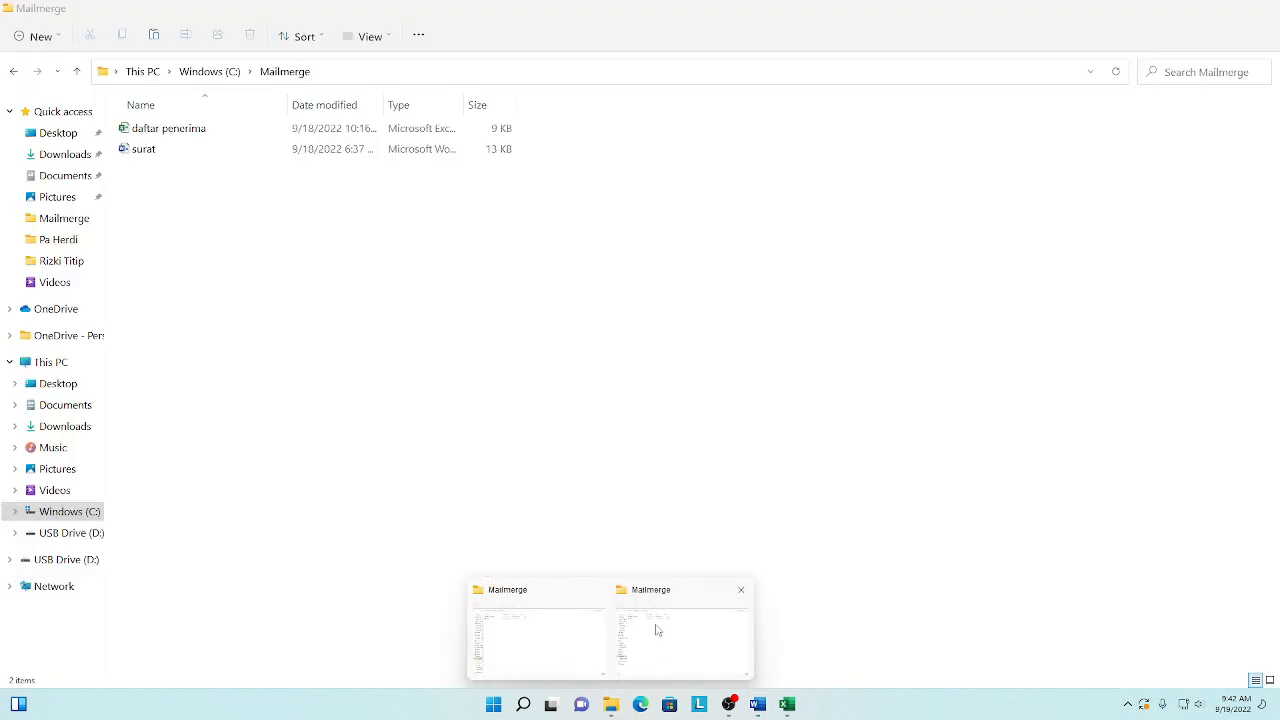
{"action": "left_click", "coordinate": [654, 629]}
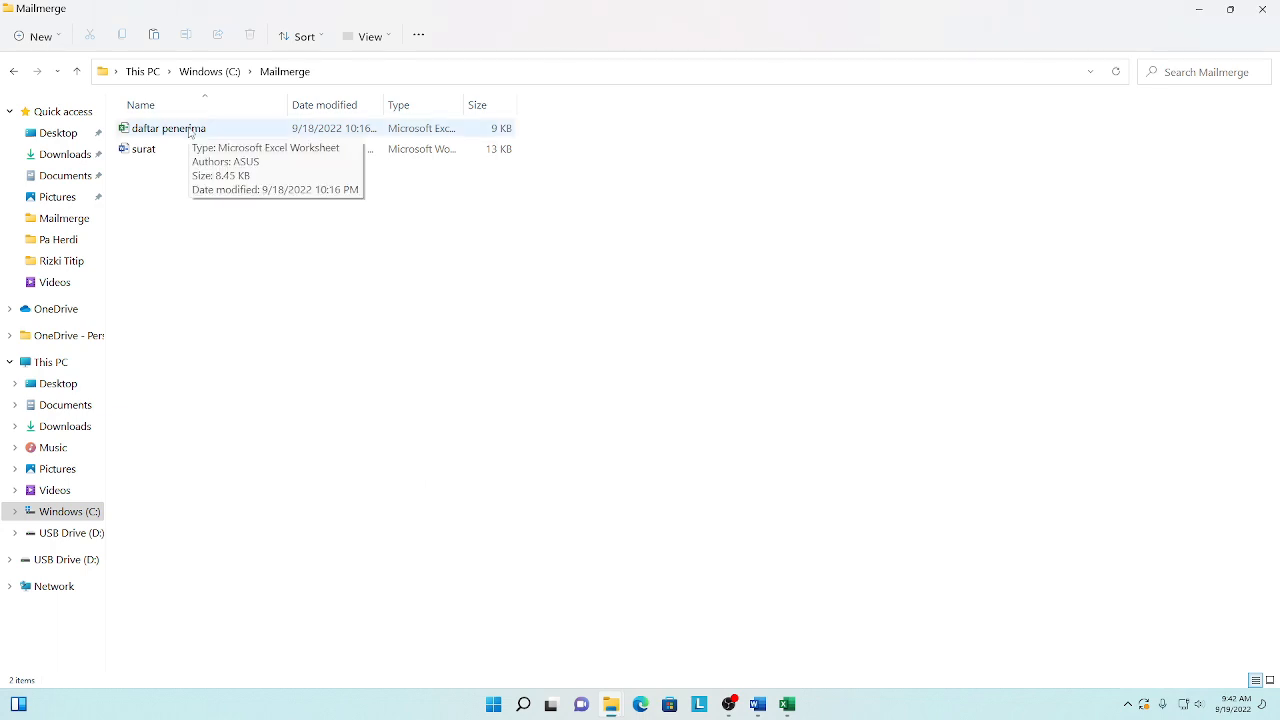
{"action": "left_click", "coordinate": [789, 705]}
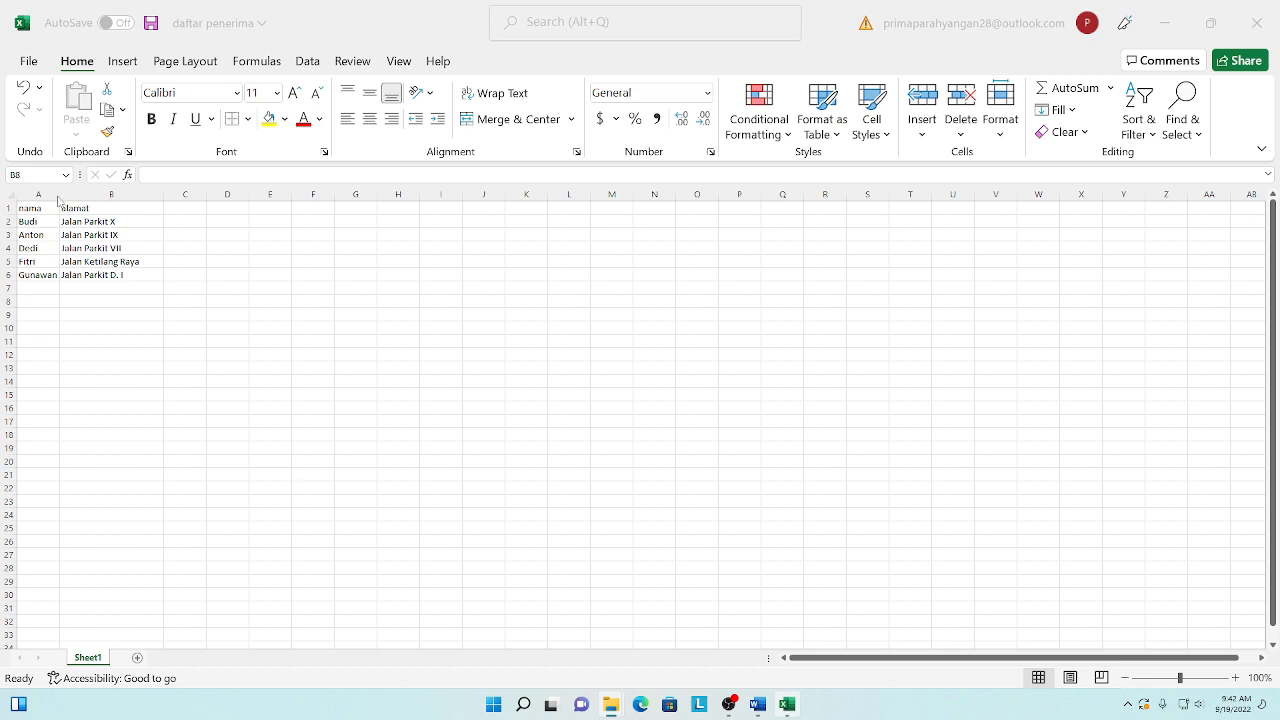
{"action": "left_click_drag", "start_coordinate": [59, 196], "coordinate": [80, 196]}
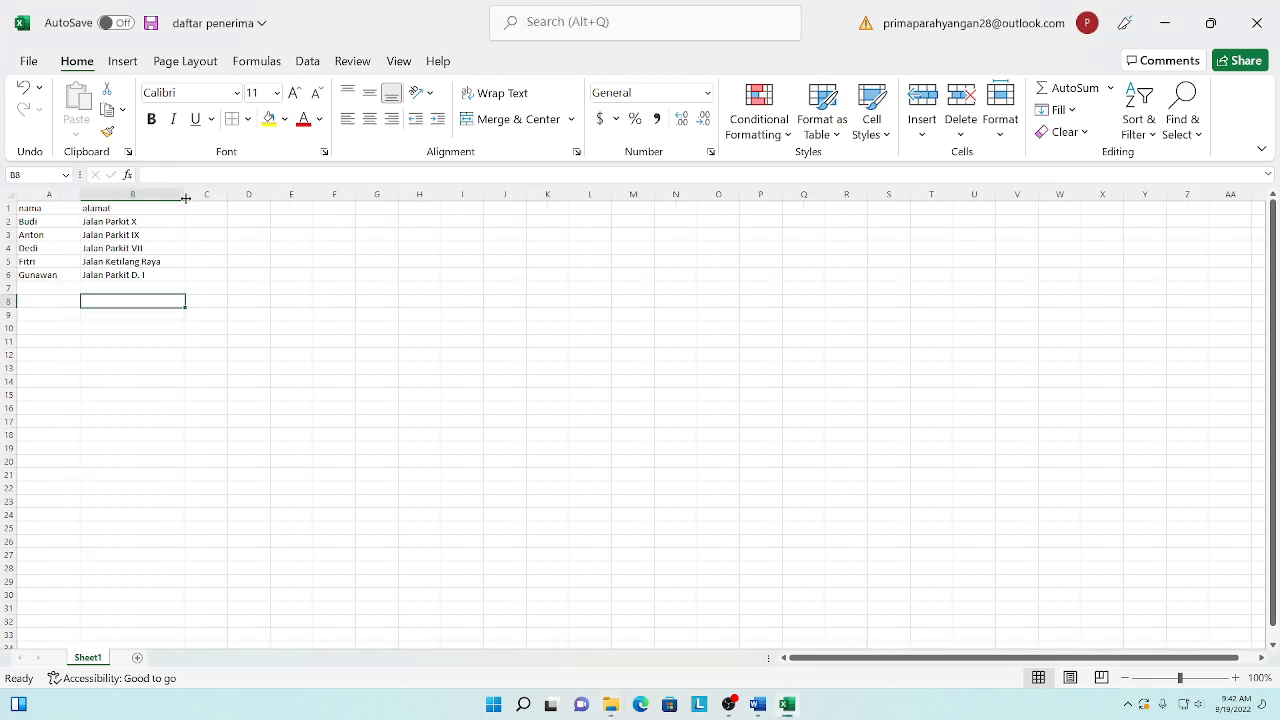
{"action": "left_click_drag", "start_coordinate": [182, 197], "coordinate": [198, 197]}
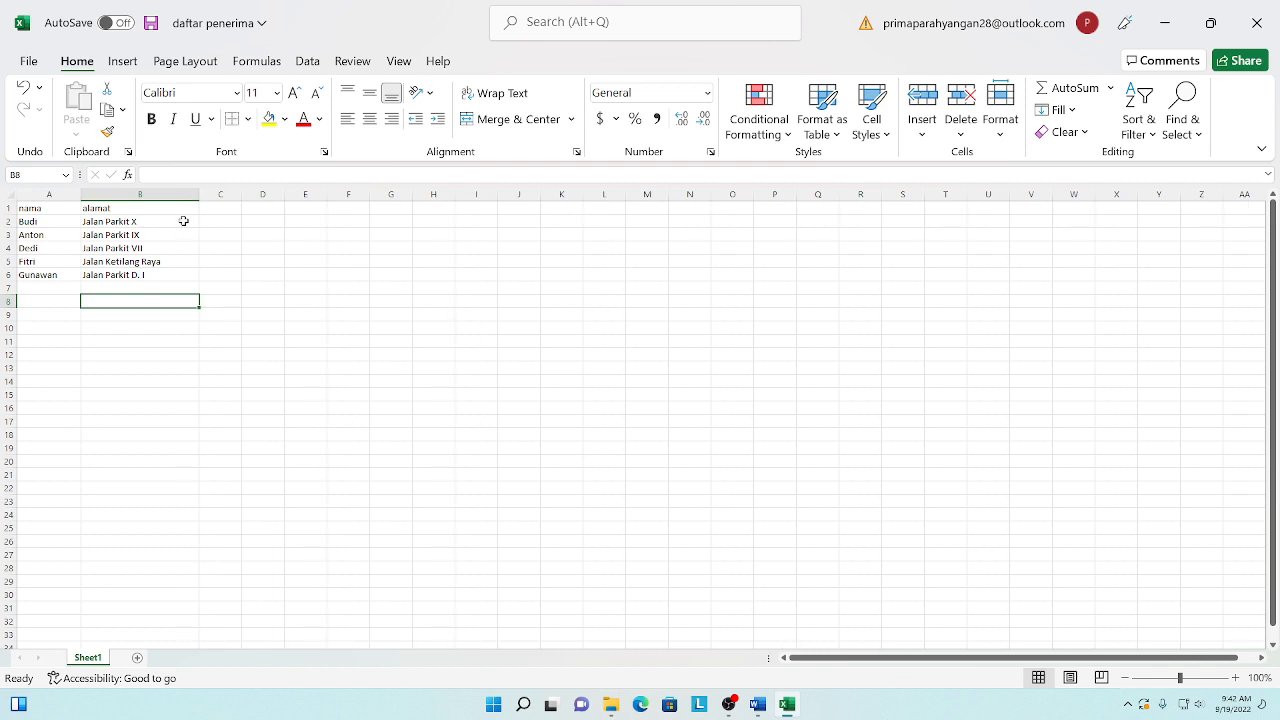
Step: Examine the nama and alamat headers in row 1 and the recipient entries listed below them
{"action": "left_click", "coordinate": [184, 221]}
{"action": "left_click", "coordinate": [45, 210]}
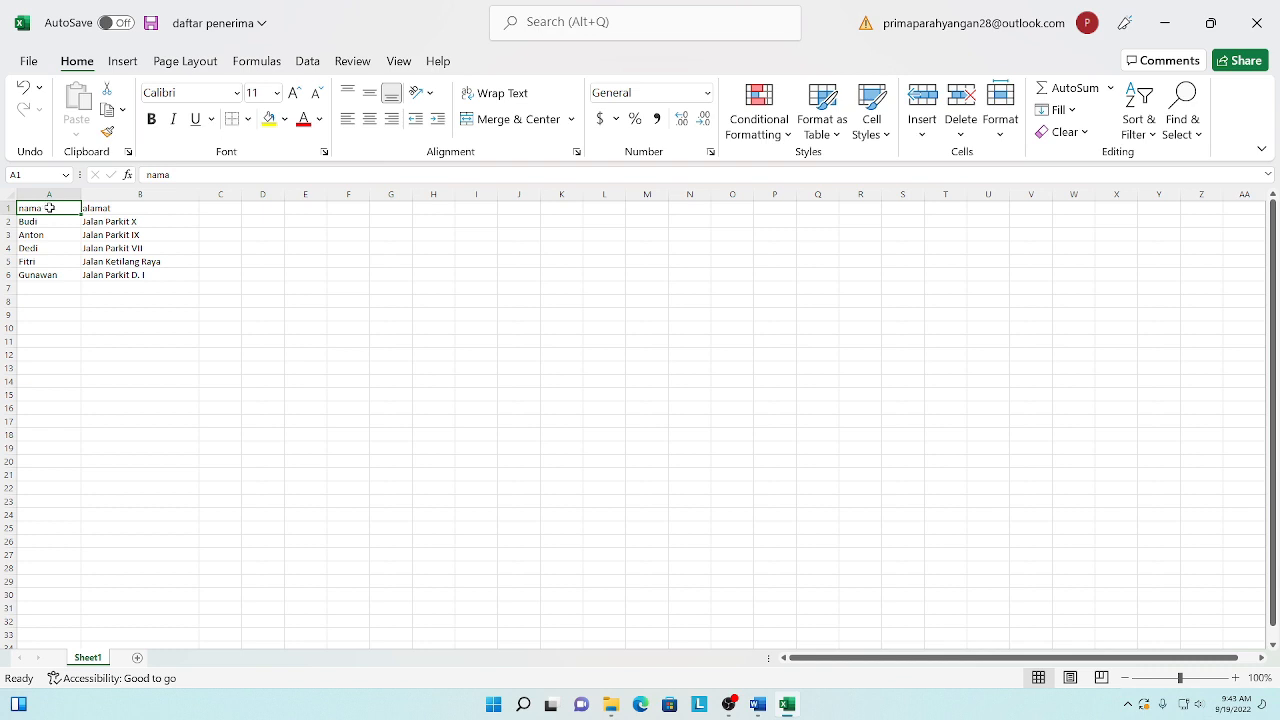
{"action": "left_click", "coordinate": [124, 212]}
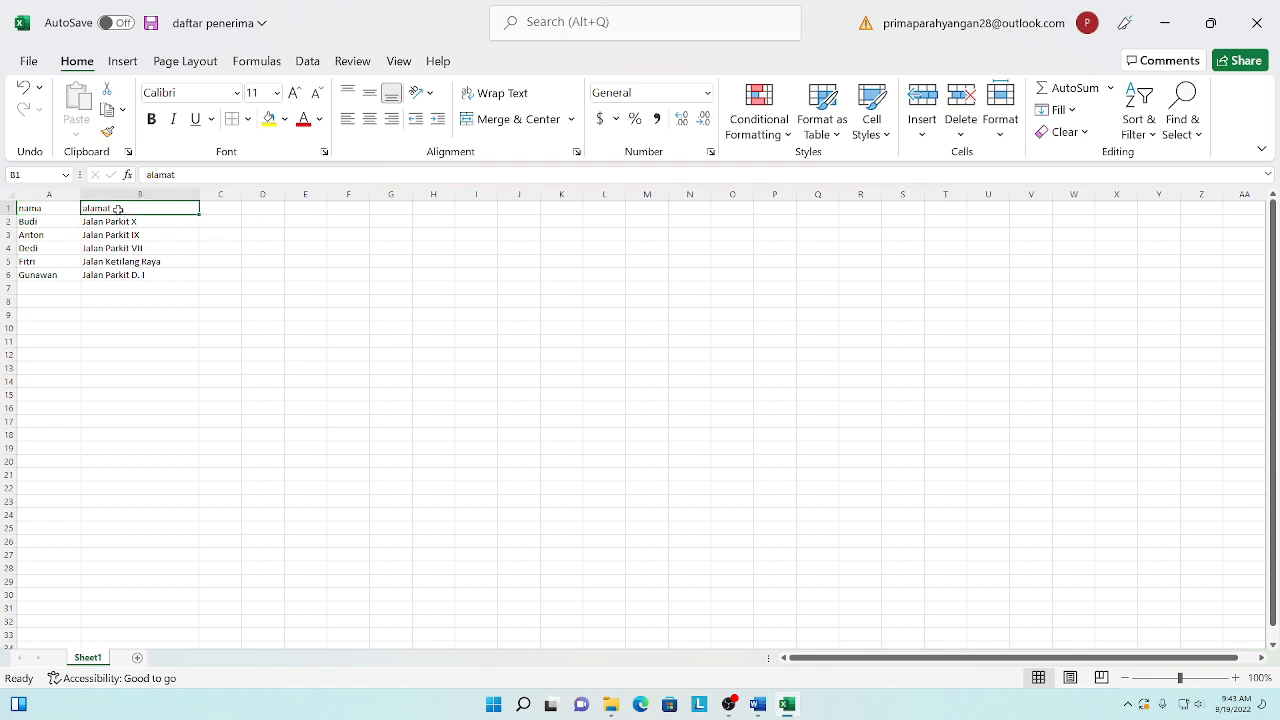
{"action": "left_click", "coordinate": [61, 224]}
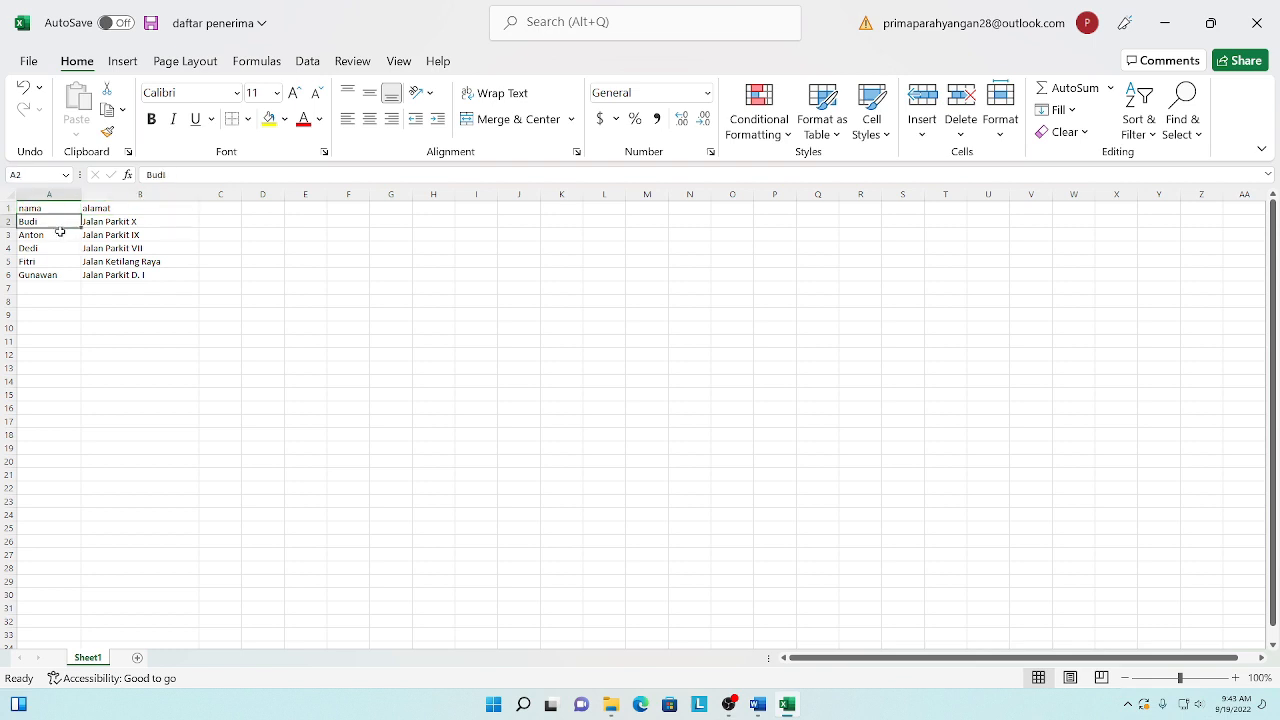
{"action": "key", "text": "Down"}
{"action": "left_click", "coordinate": [61, 223]}
{"action": "left_click", "coordinate": [51, 234]}
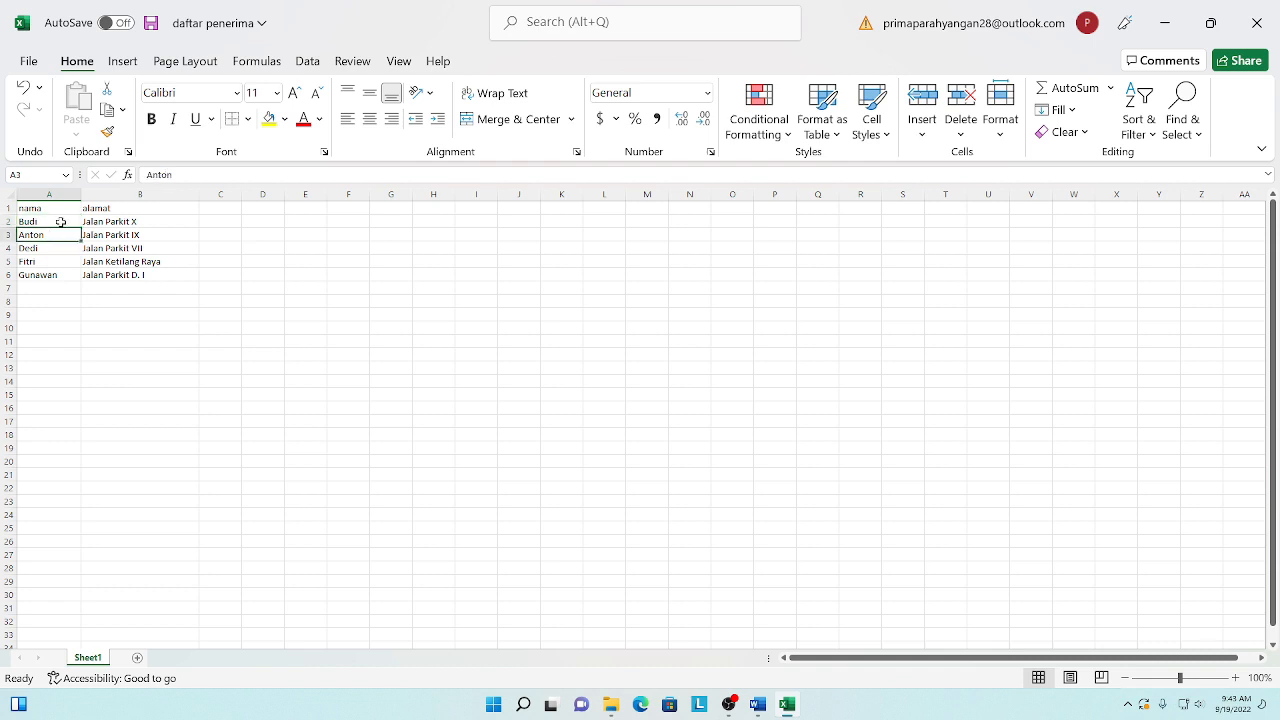
{"action": "left_click", "coordinate": [60, 222]}
{"action": "left_click", "coordinate": [56, 236]}
{"action": "left_click", "coordinate": [58, 250]}
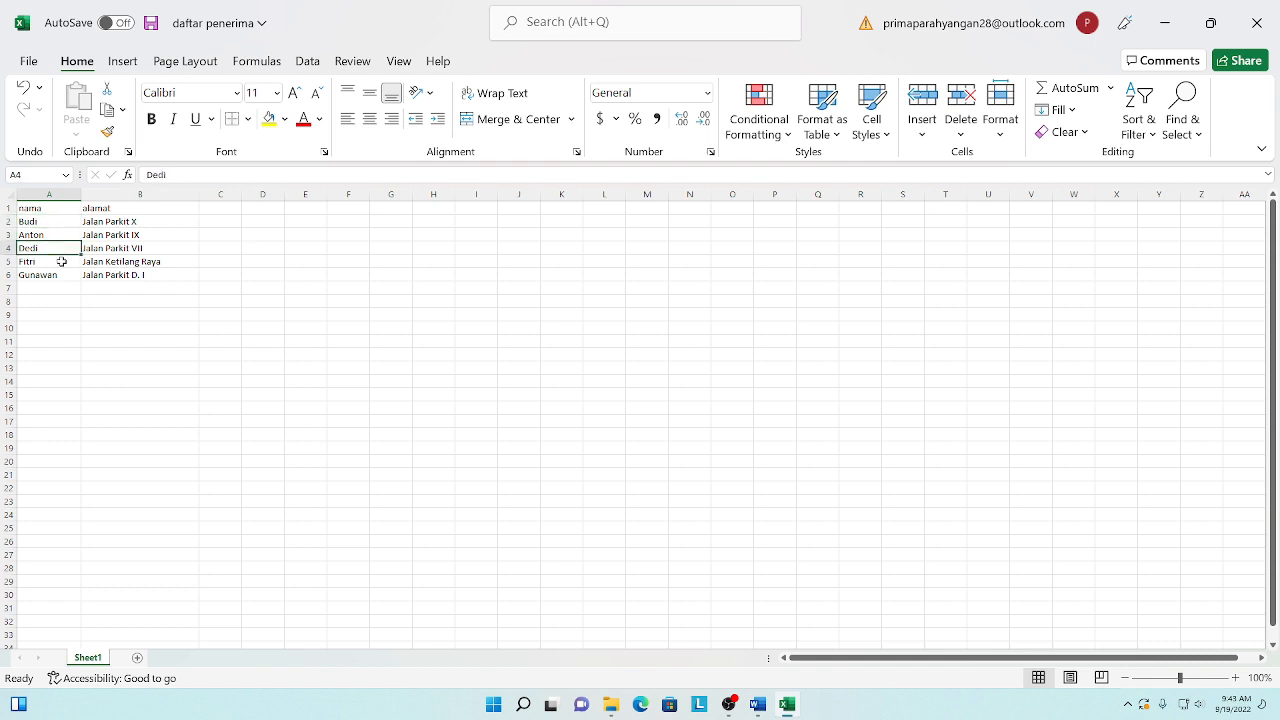
{"action": "left_click", "coordinate": [62, 263]}
{"action": "left_click", "coordinate": [65, 276]}
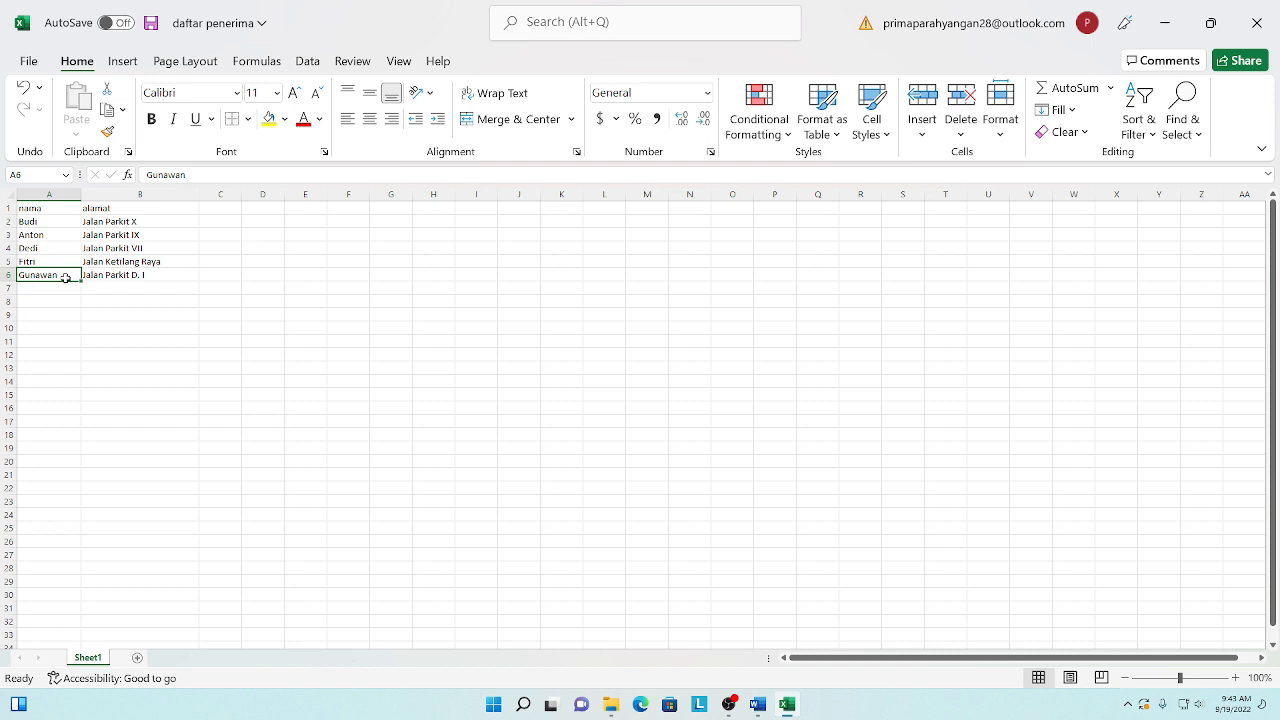
{"action": "left_click", "coordinate": [58, 289]}
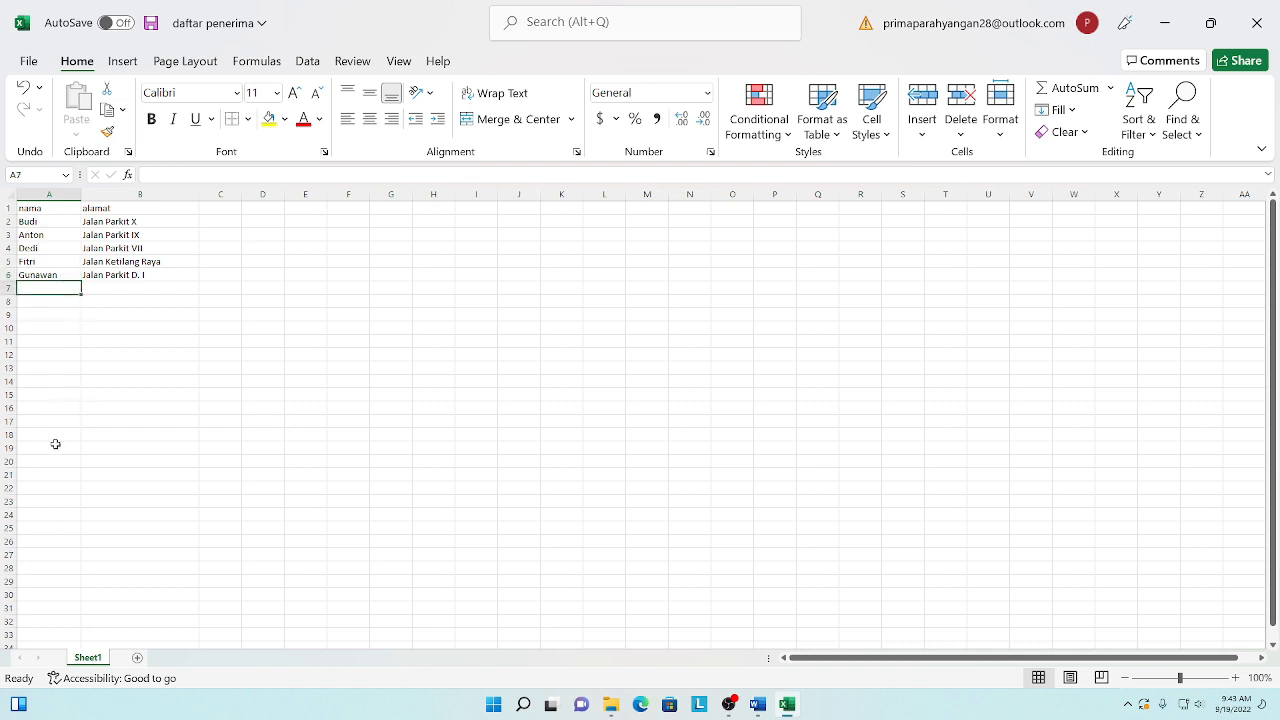
{"action": "left_click", "coordinate": [52, 344]}
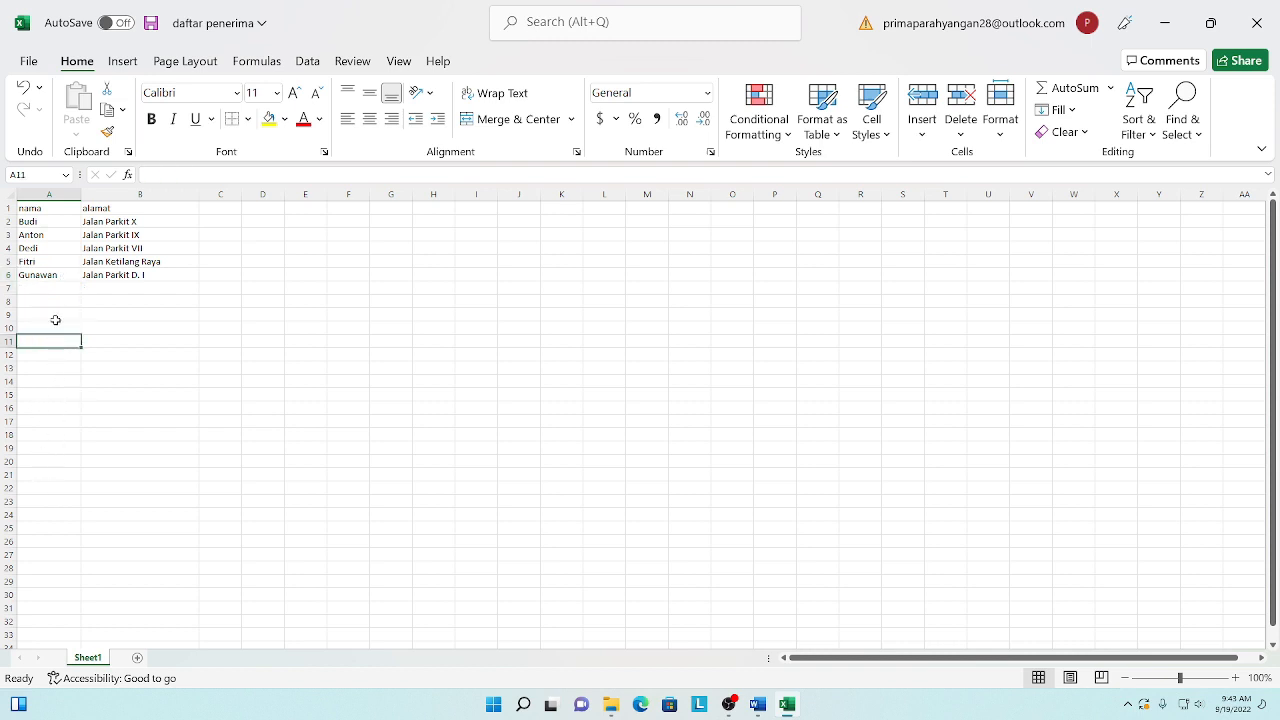
{"action": "left_click", "coordinate": [54, 313]}
{"action": "left_click", "coordinate": [51, 289]}
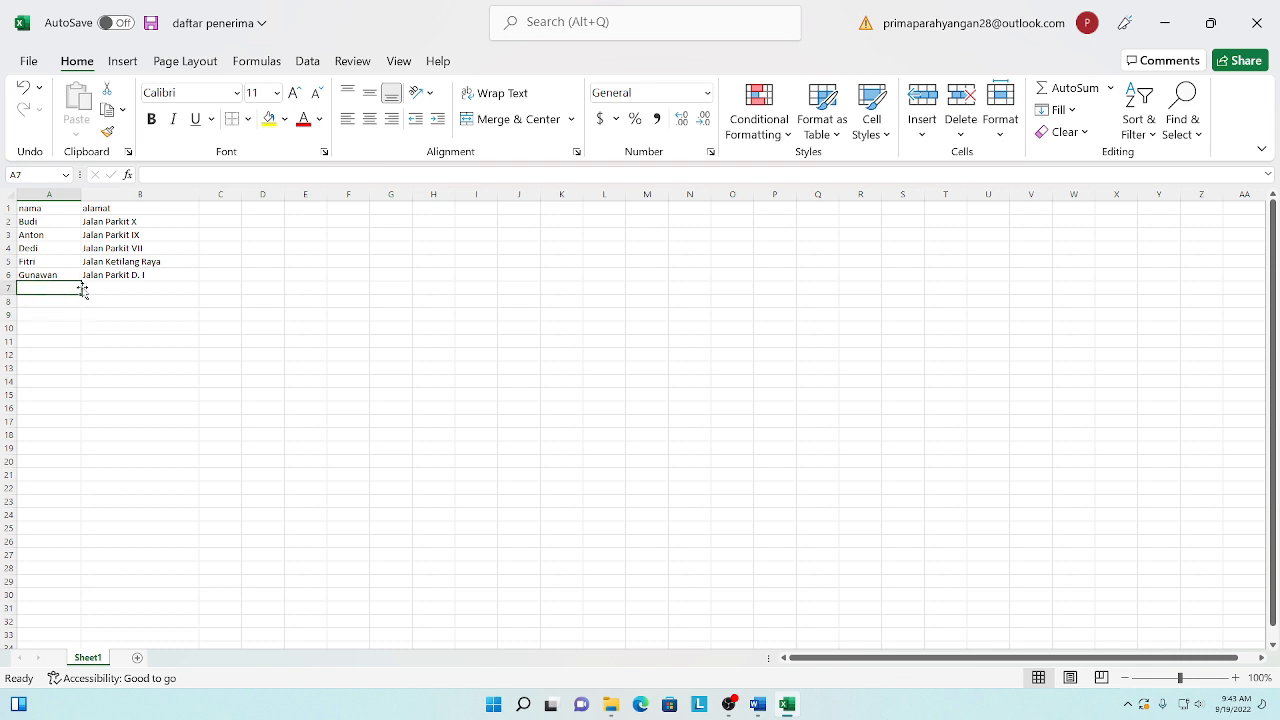
{"action": "left_click", "coordinate": [133, 274]}
{"action": "left_click", "coordinate": [131, 222]}
{"action": "left_click", "coordinate": [135, 234]}
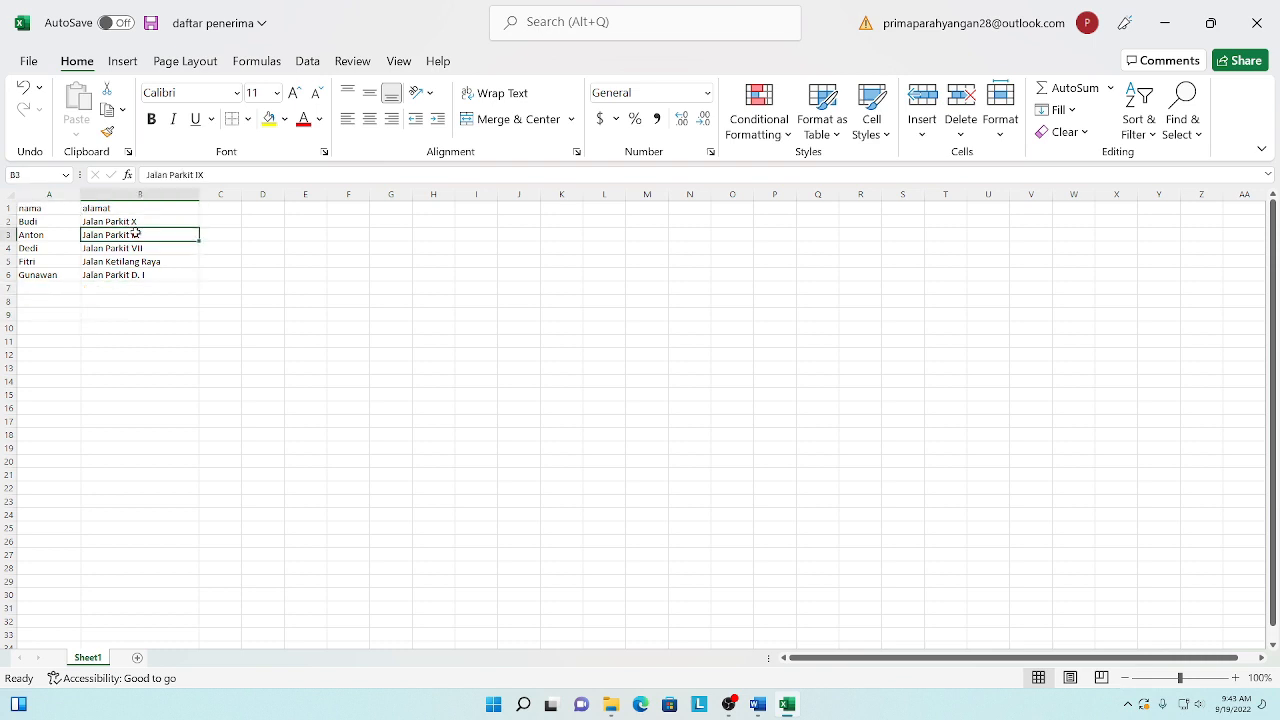
{"action": "left_click", "coordinate": [40, 210]}
{"action": "left_click", "coordinate": [118, 216]}
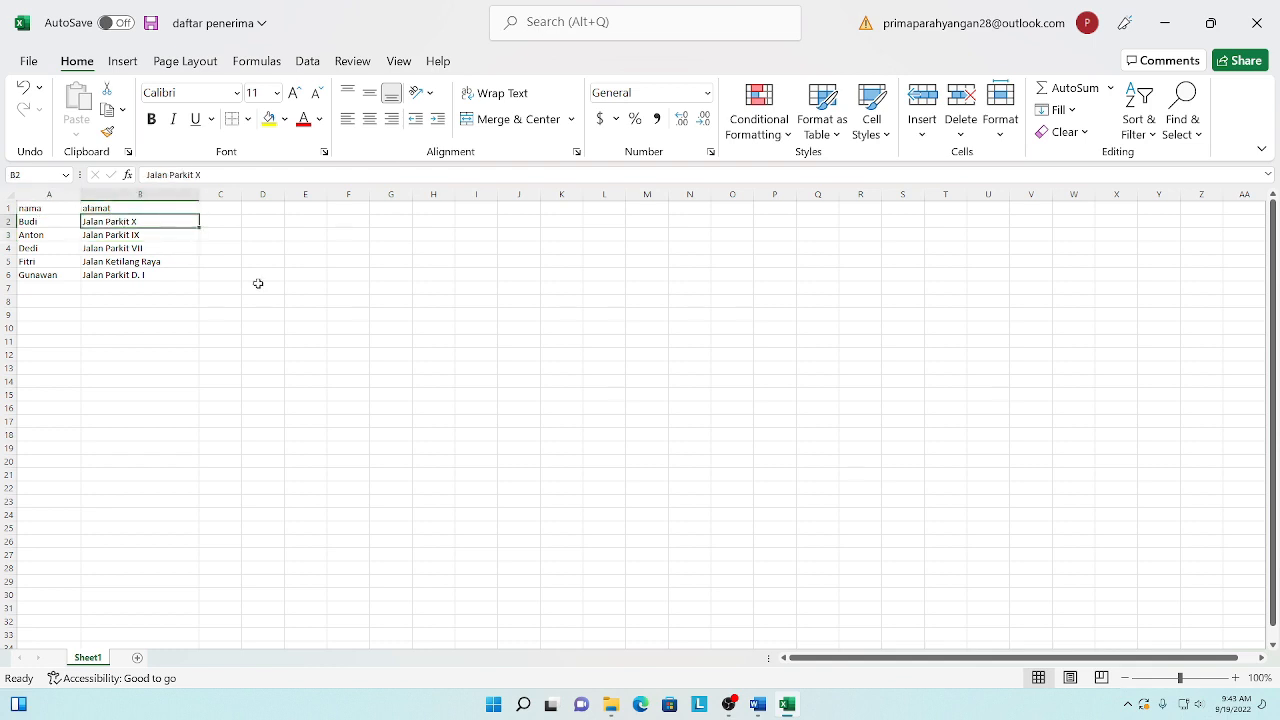
Step: Compare the name and address spots after "Saudara" and "Di" in the Word letter with the Excel recipient list
{"action": "left_click", "coordinate": [757, 705]}
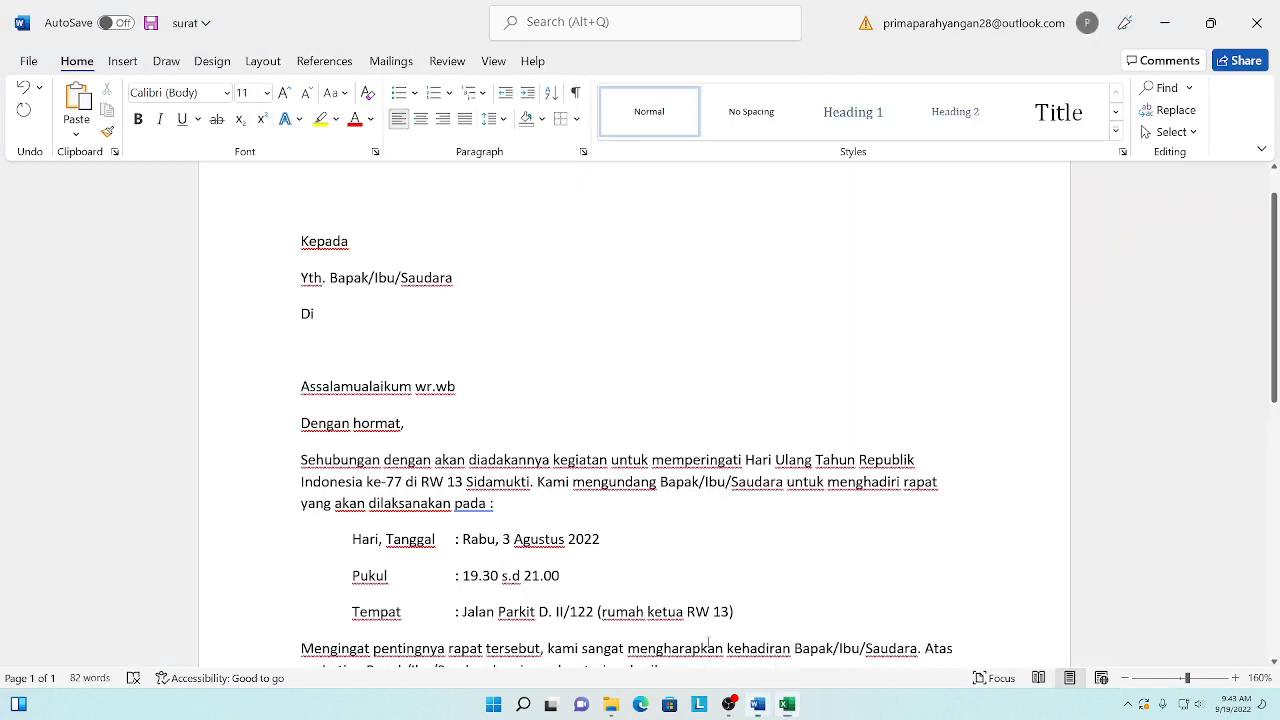
{"action": "left_click", "coordinate": [460, 279]}
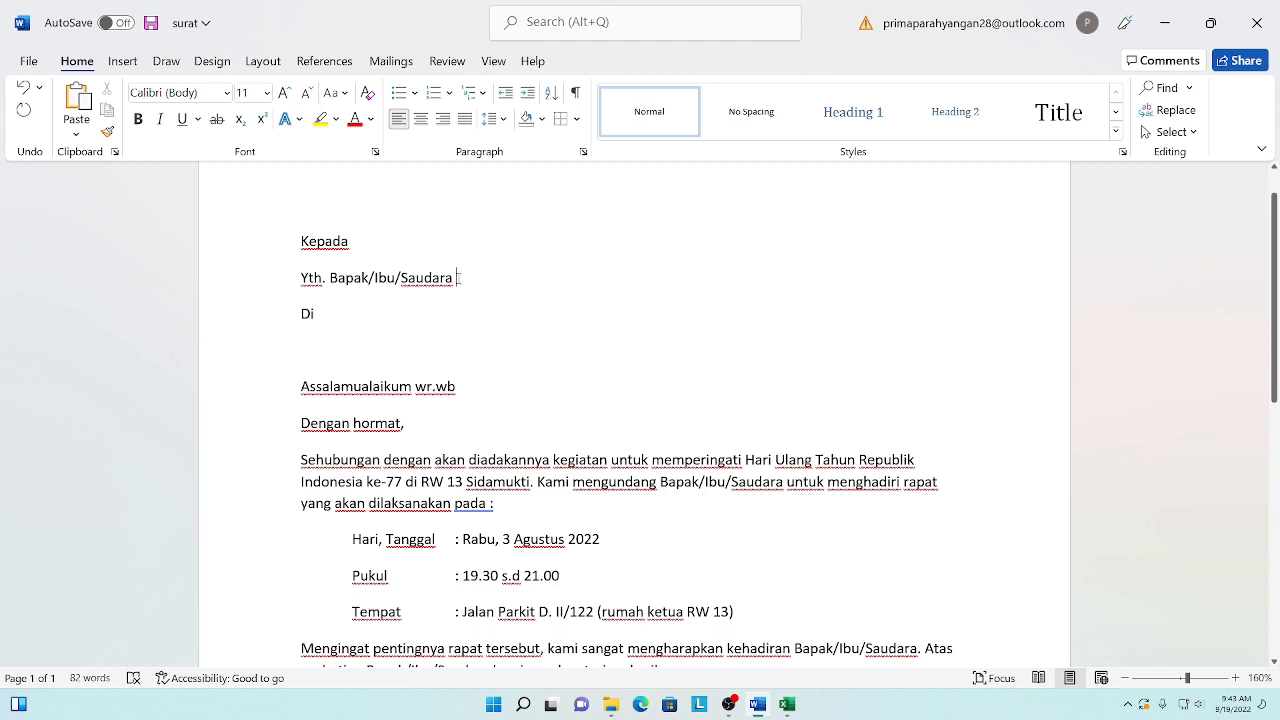
{"action": "double_click", "coordinate": [479, 271]}
{"action": "left_click", "coordinate": [330, 318]}
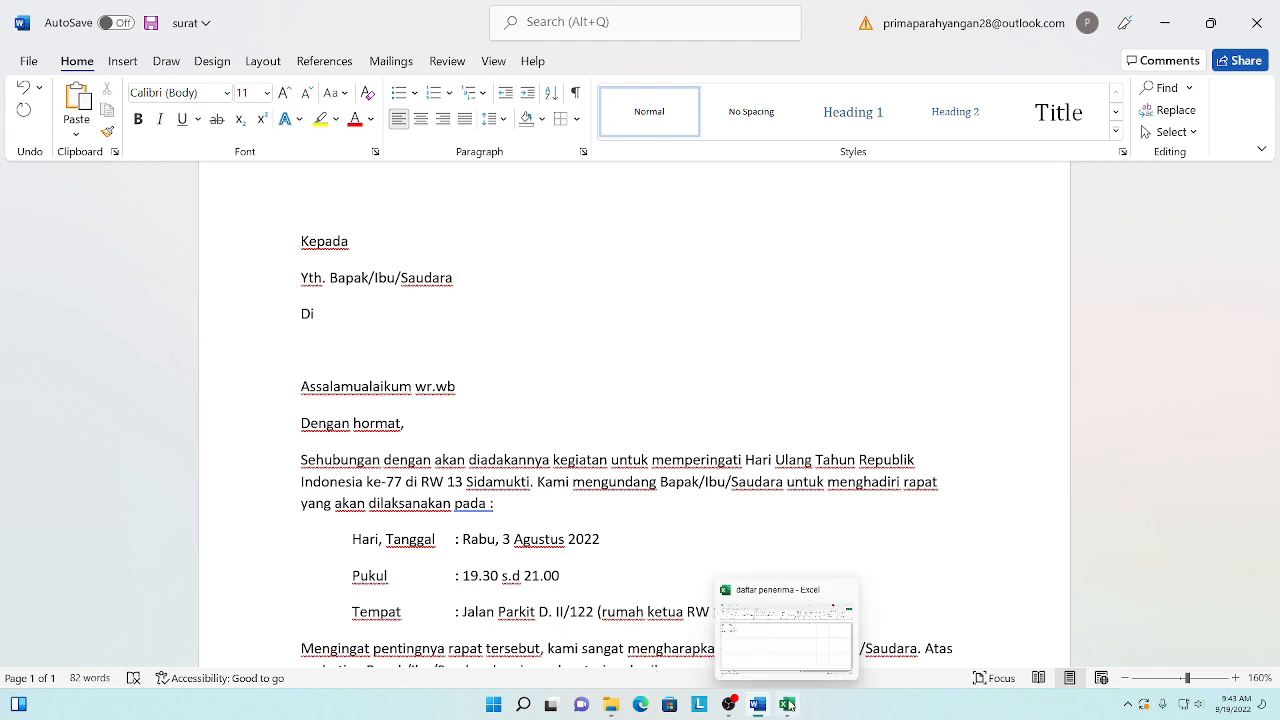
{"action": "left_click", "coordinate": [789, 705]}
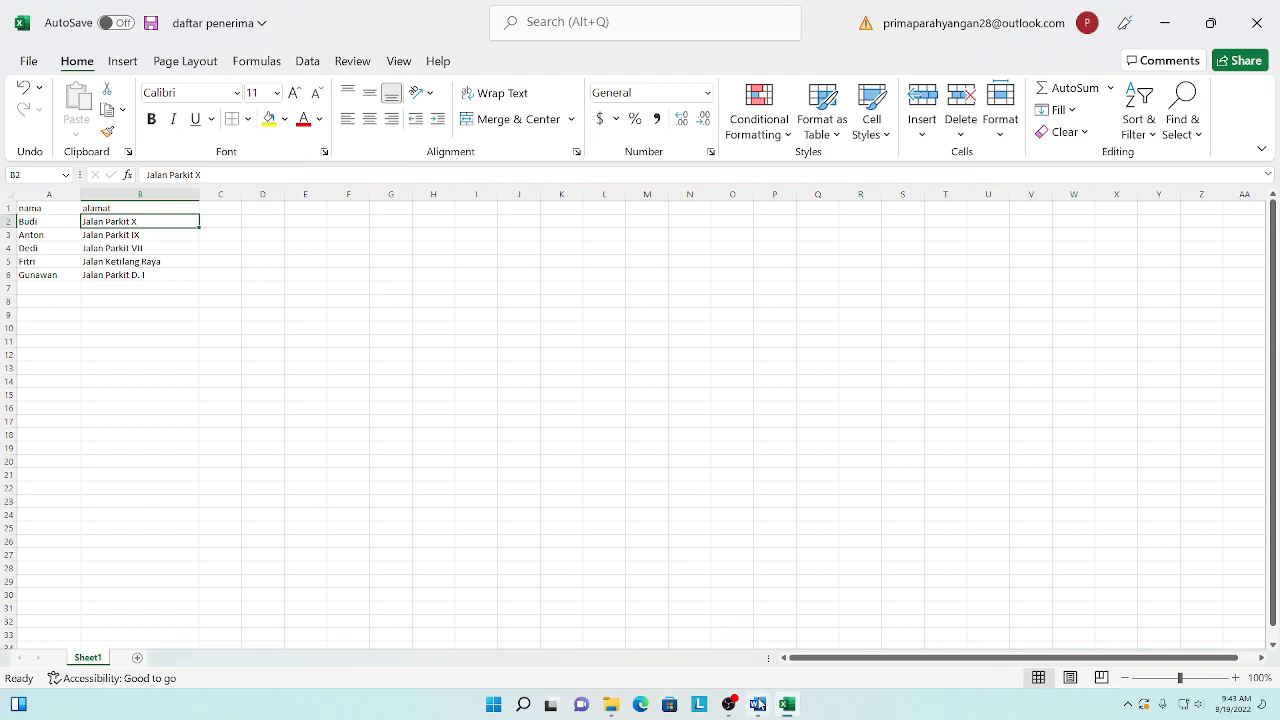
{"action": "left_click", "coordinate": [758, 703]}
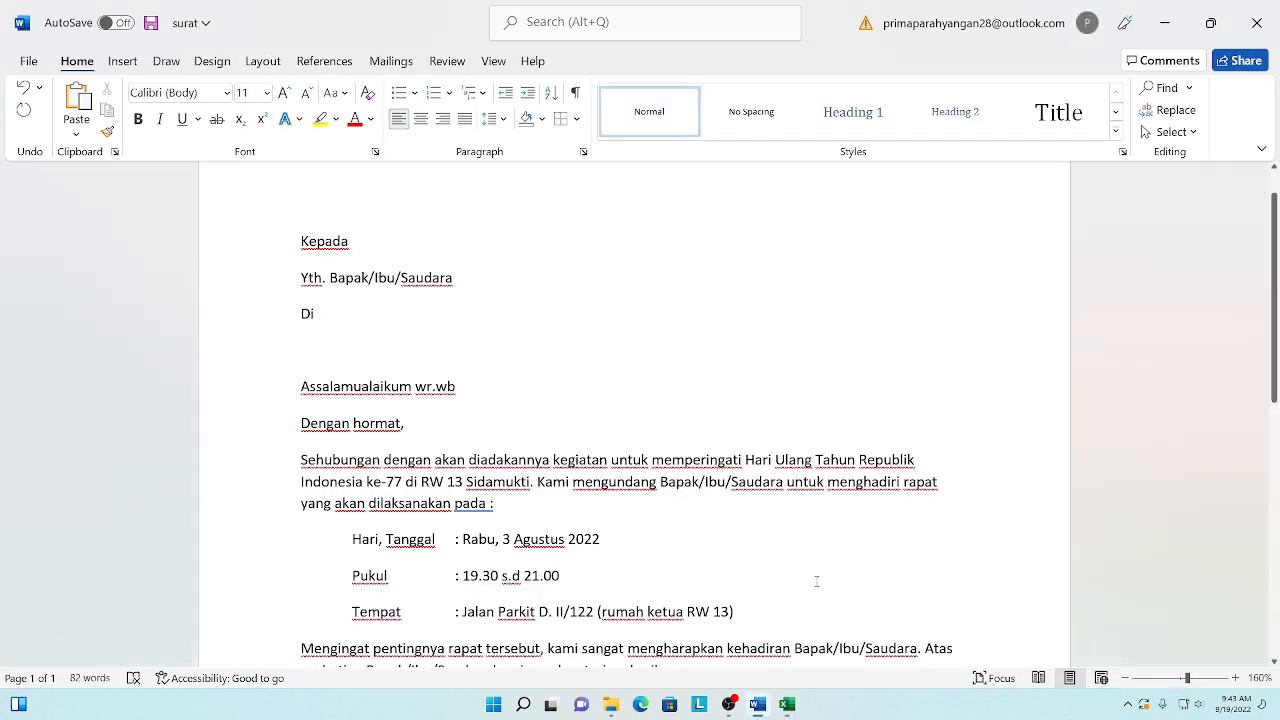
{"action": "left_click", "coordinate": [787, 704]}
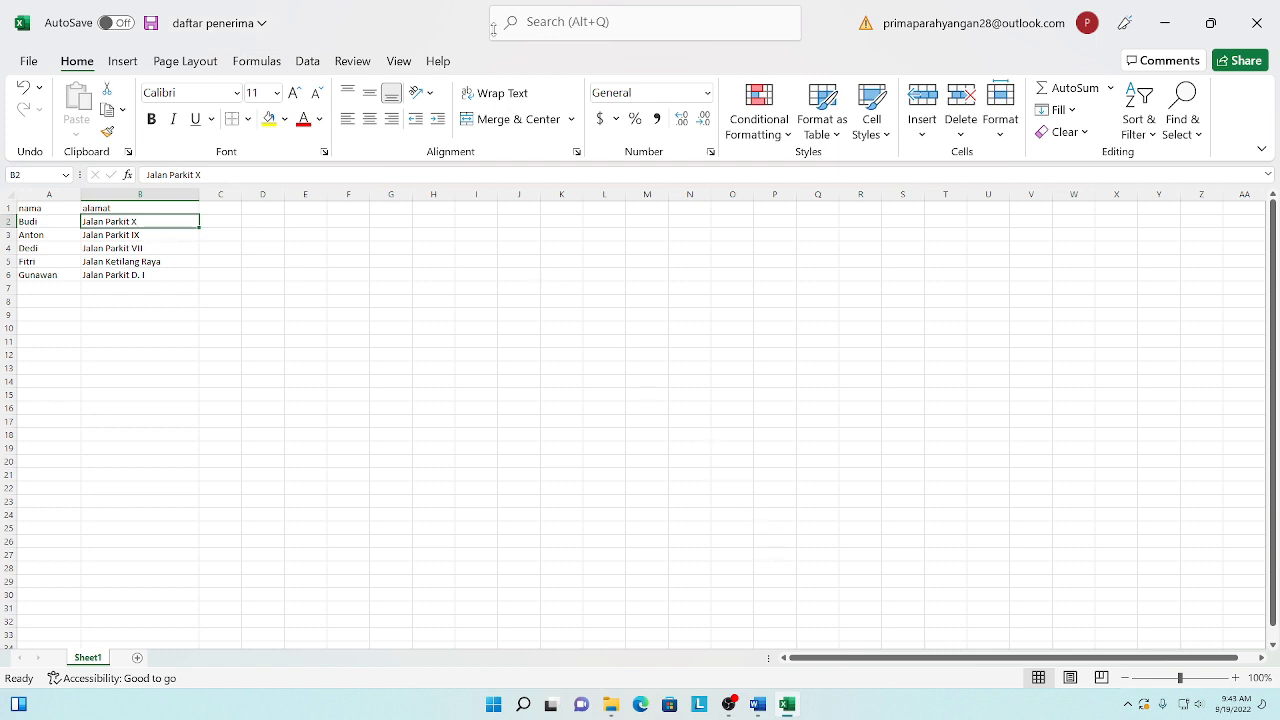
{"action": "mouse_move", "coordinate": [754, 711]}
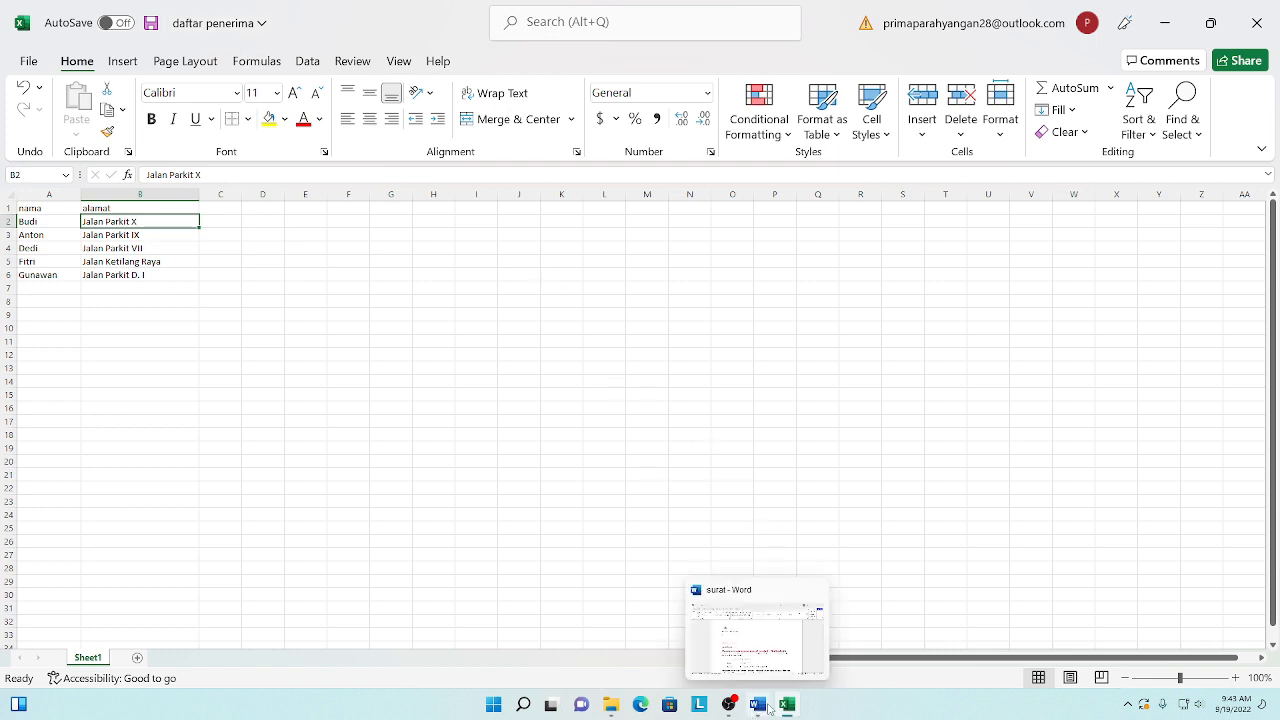
Step: Switch to the surat letter in Word and use Sheet1$ of daftar penerima, from the C: drive's Mailmerge folder, as the existing recipient list
{"action": "left_click", "coordinate": [757, 630]}
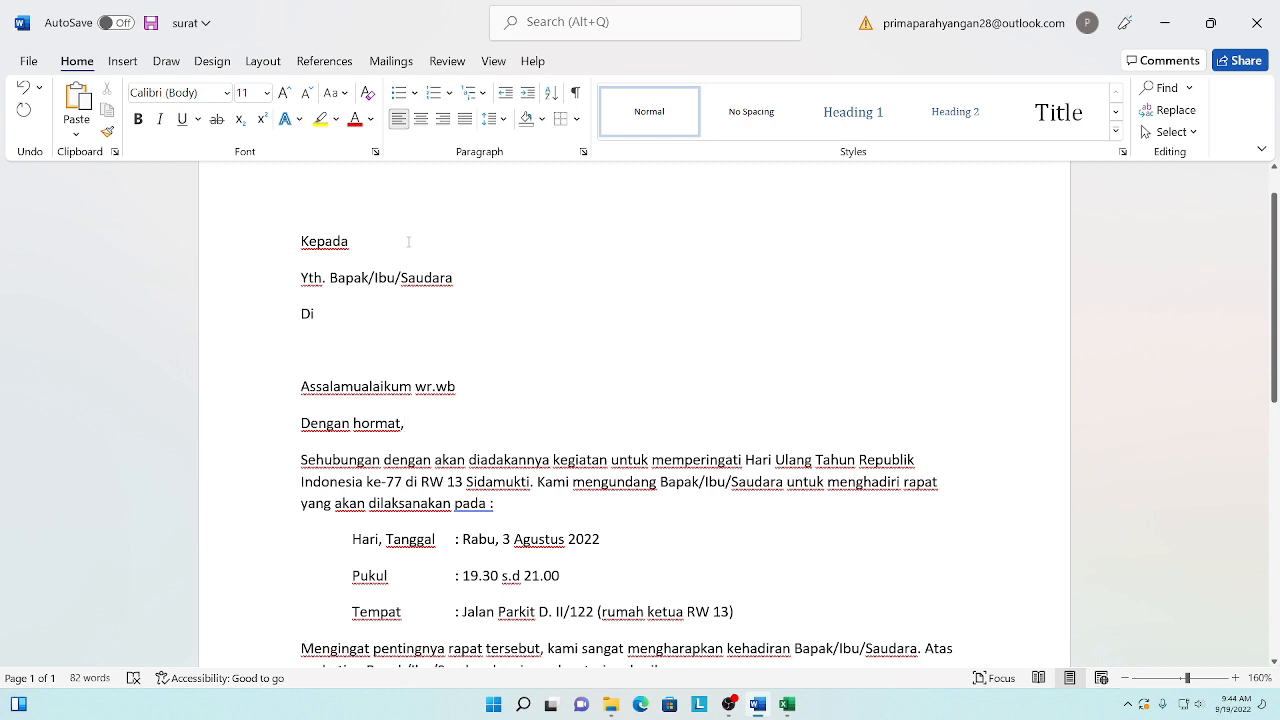
{"action": "scroll", "coordinate": [408, 241], "scroll_direction": "up", "scroll_amount": 1}
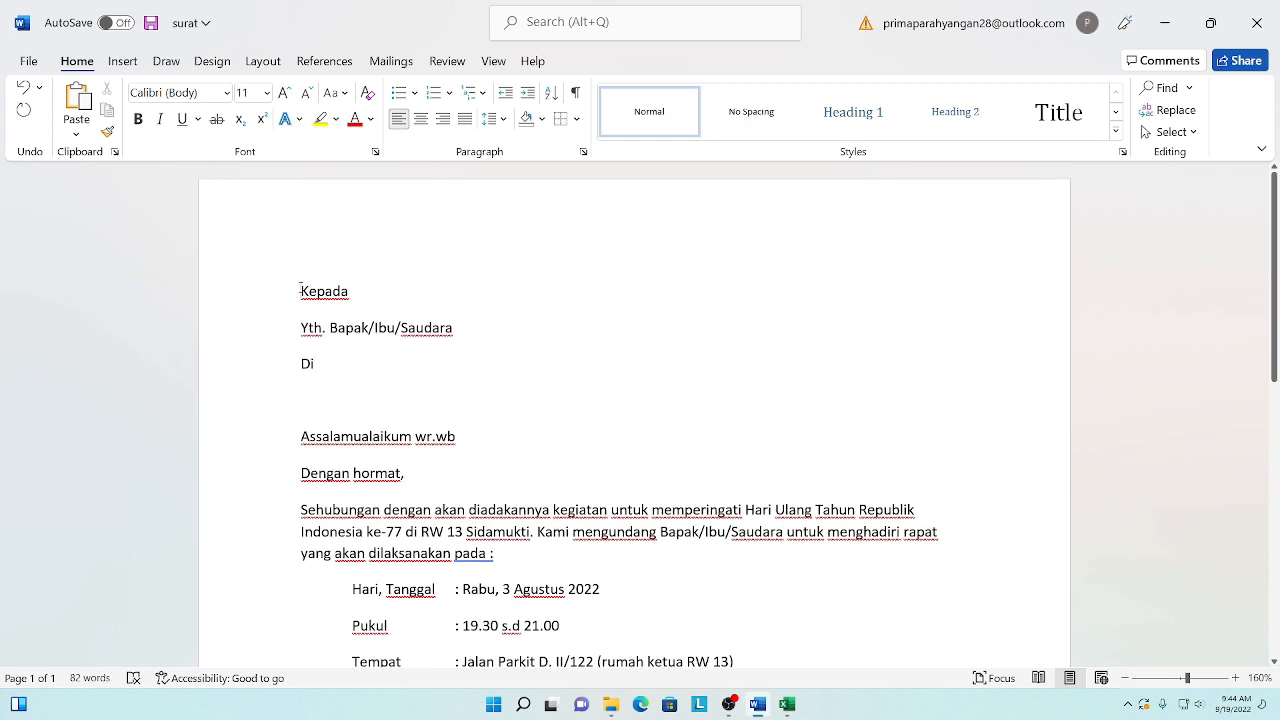
{"action": "scroll", "coordinate": [366, 300], "scroll_direction": "down", "scroll_amount": 1}
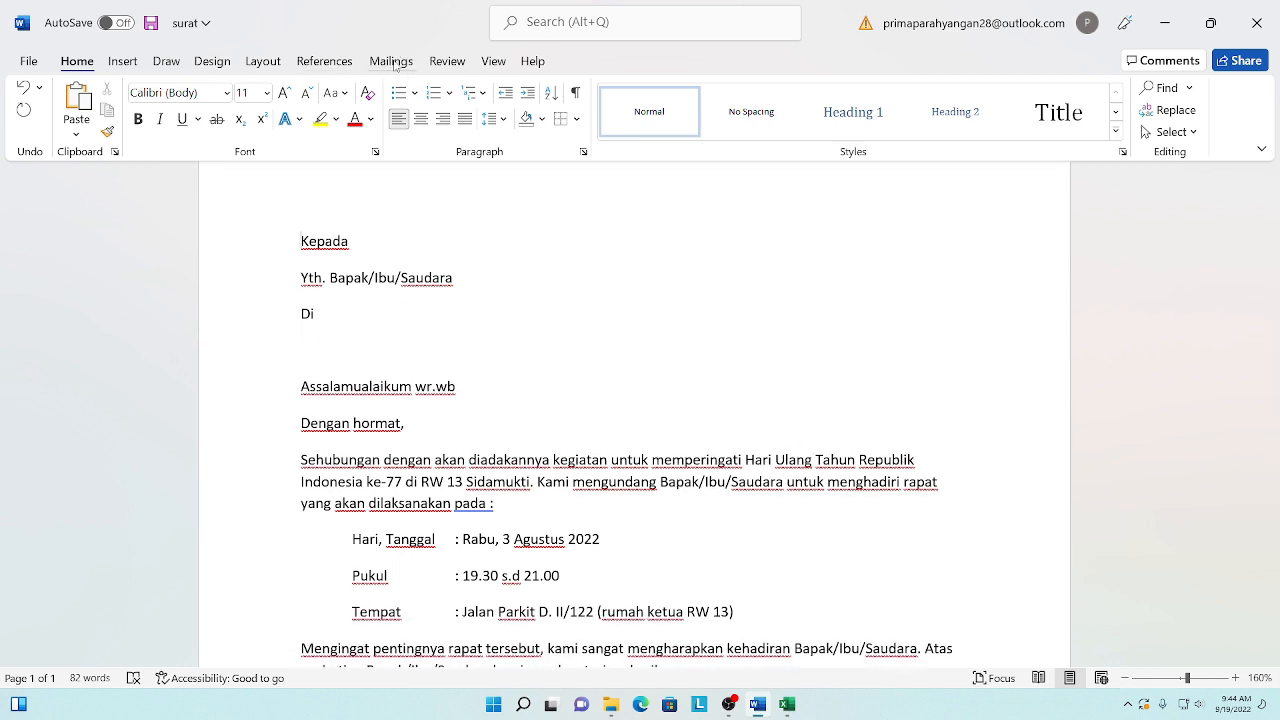
{"action": "left_click", "coordinate": [390, 64]}
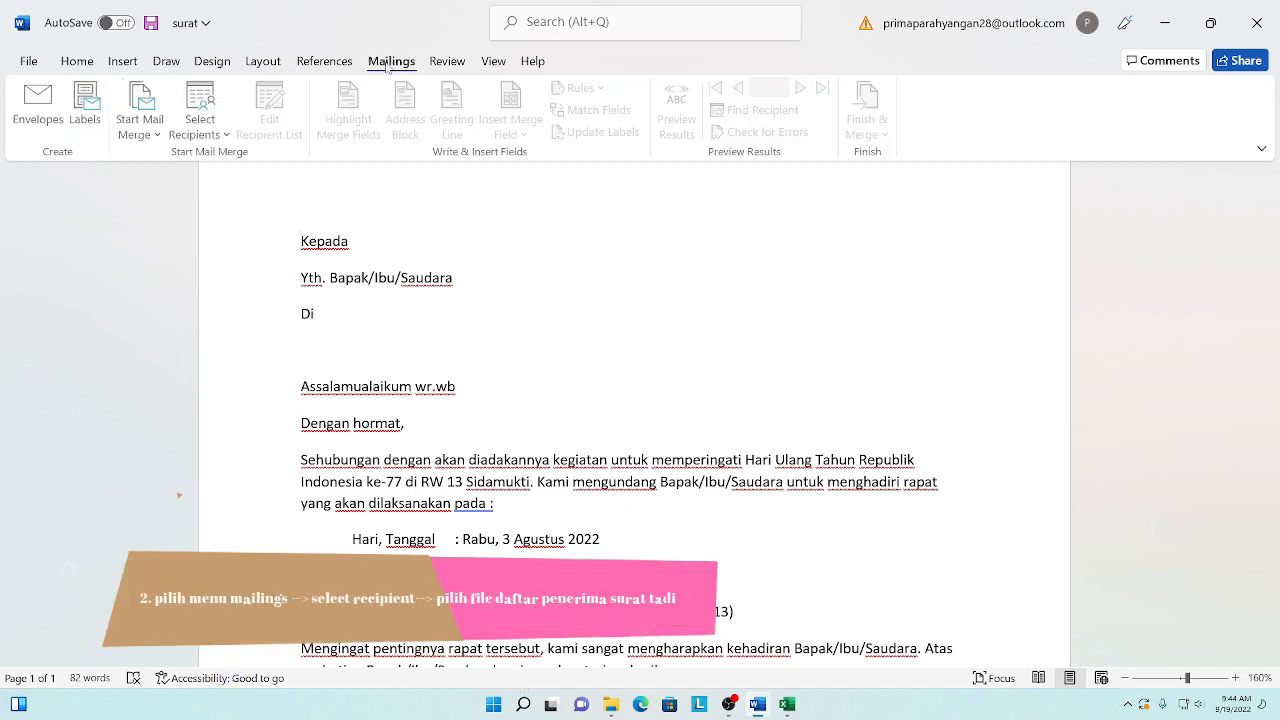
{"action": "left_click", "coordinate": [216, 137]}
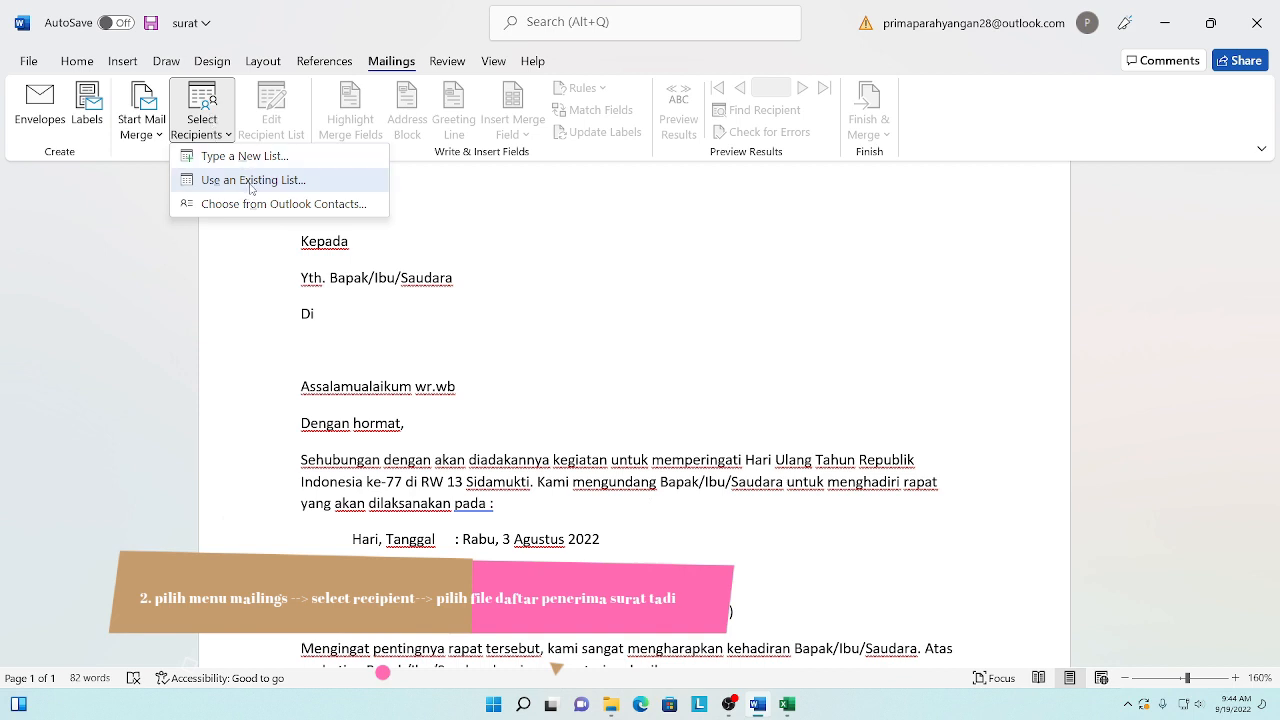
{"action": "left_click", "coordinate": [250, 186]}
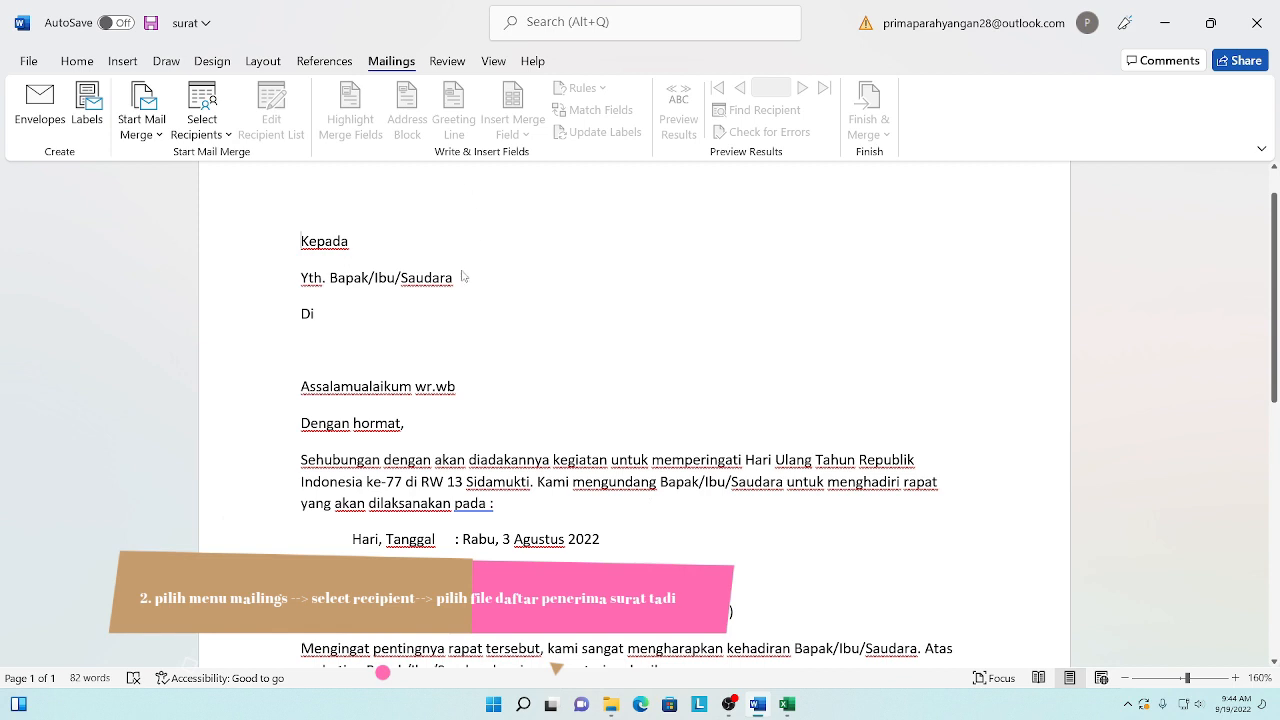
{"action": "scroll", "coordinate": [106, 208], "scroll_direction": "down", "scroll_amount": 2}
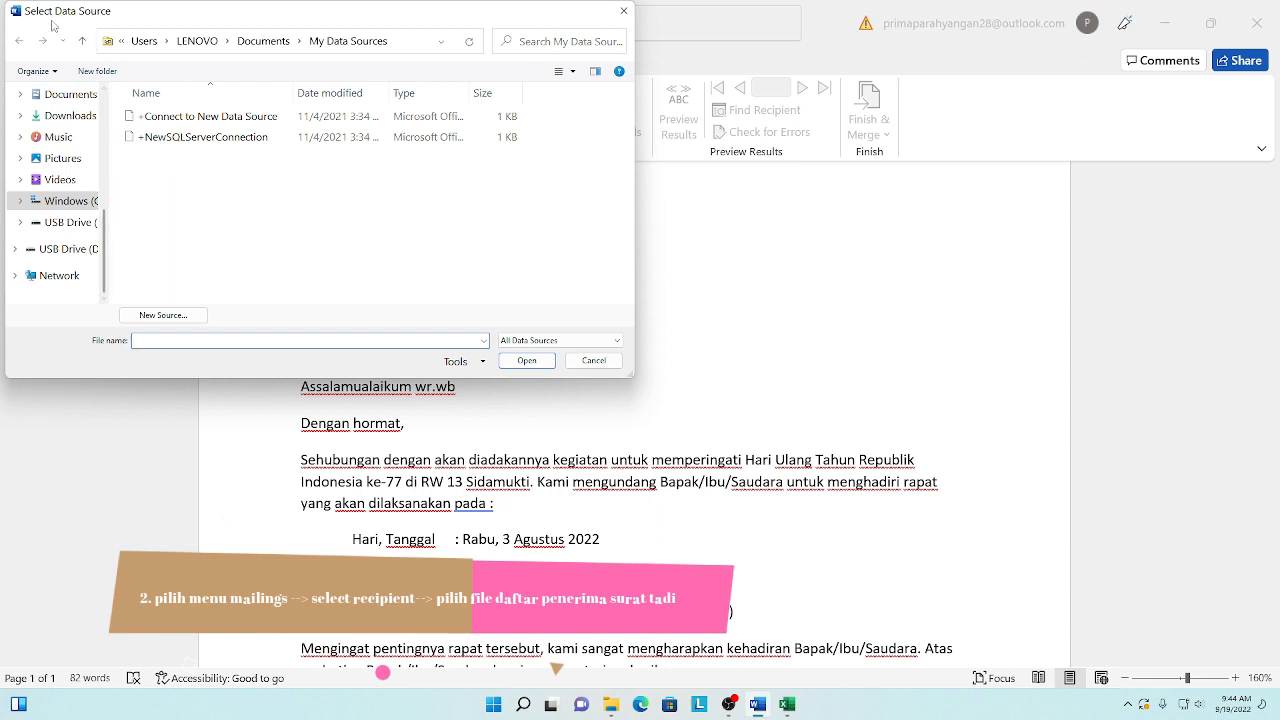
{"action": "left_click", "coordinate": [91, 204]}
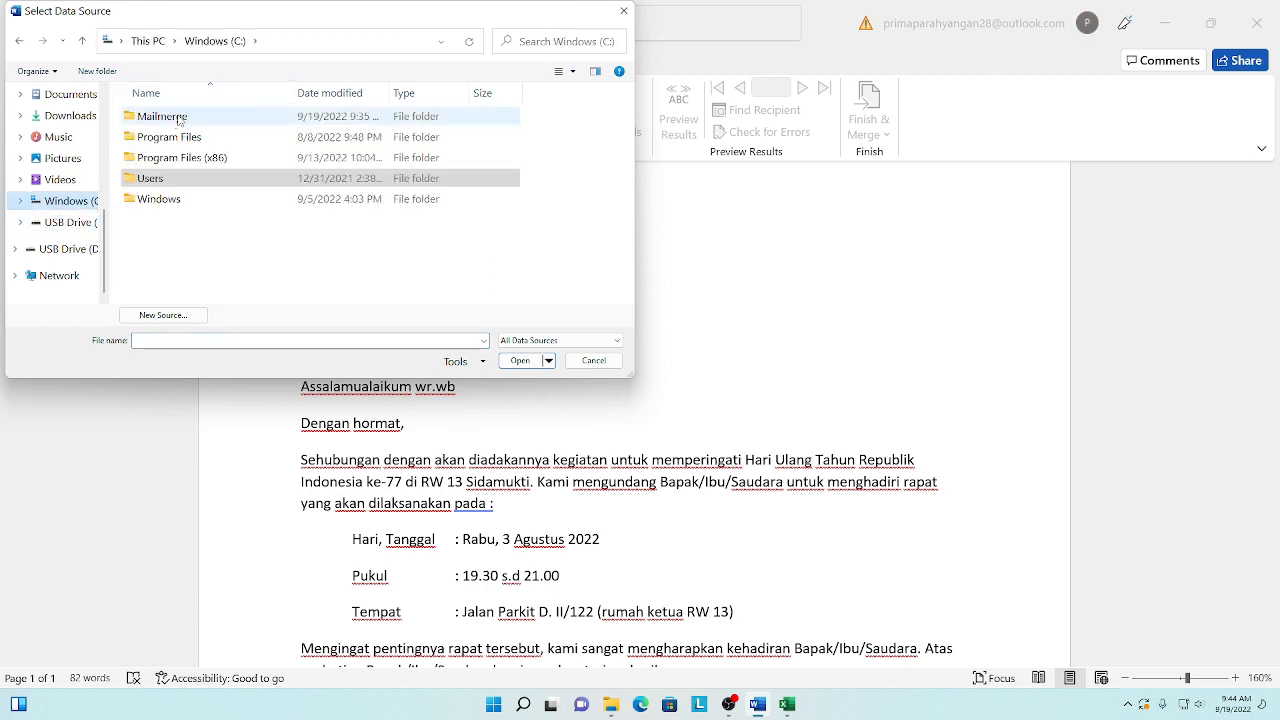
{"action": "double_click", "coordinate": [162, 117]}
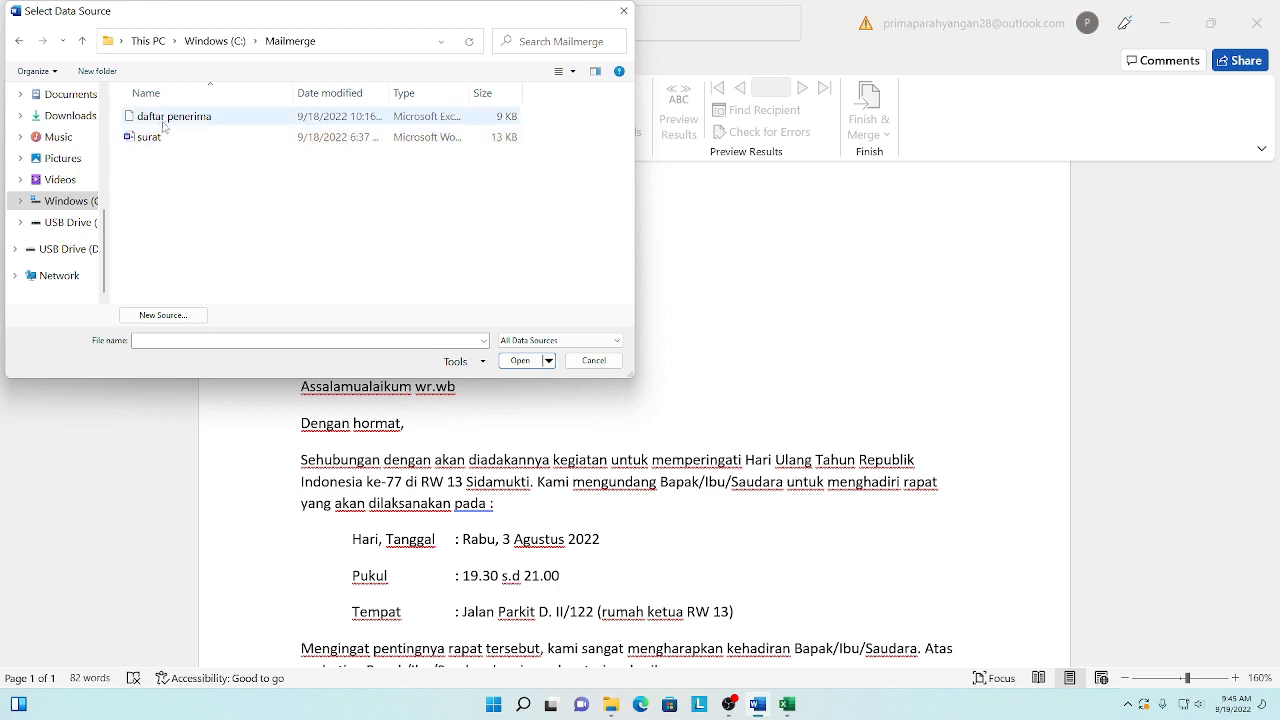
{"action": "left_click", "coordinate": [168, 120]}
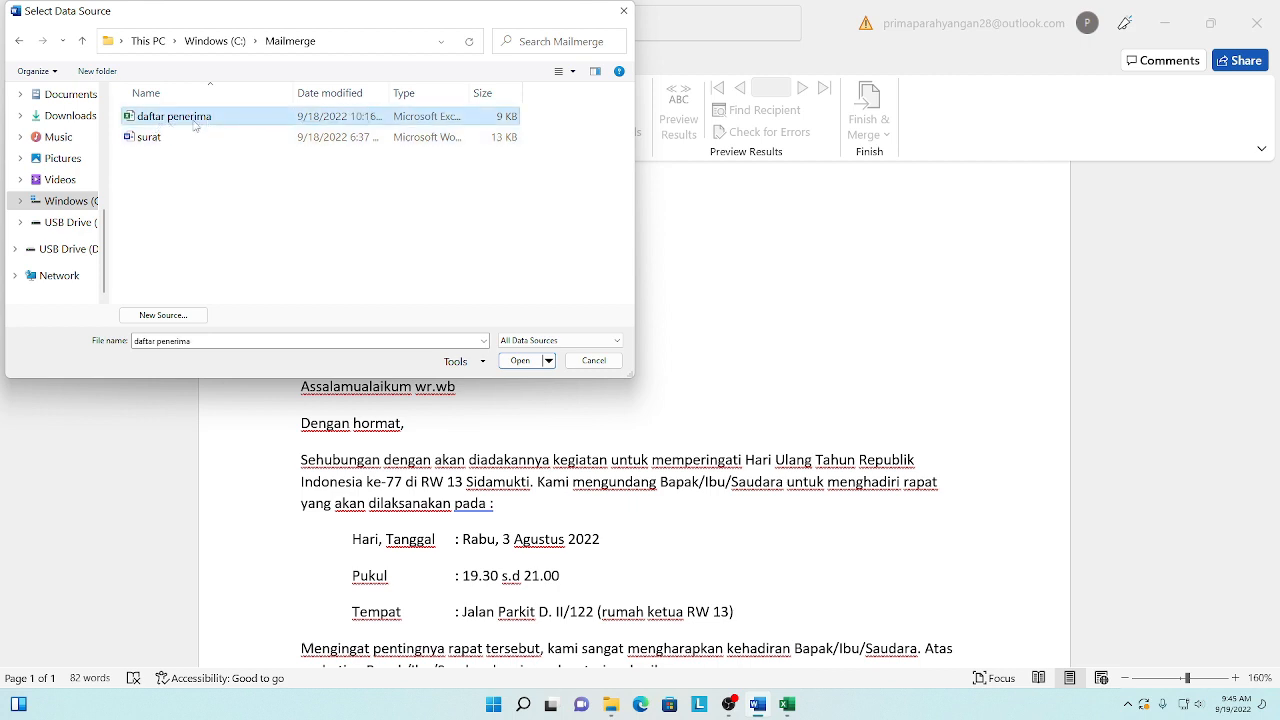
{"action": "left_click", "coordinate": [518, 361]}
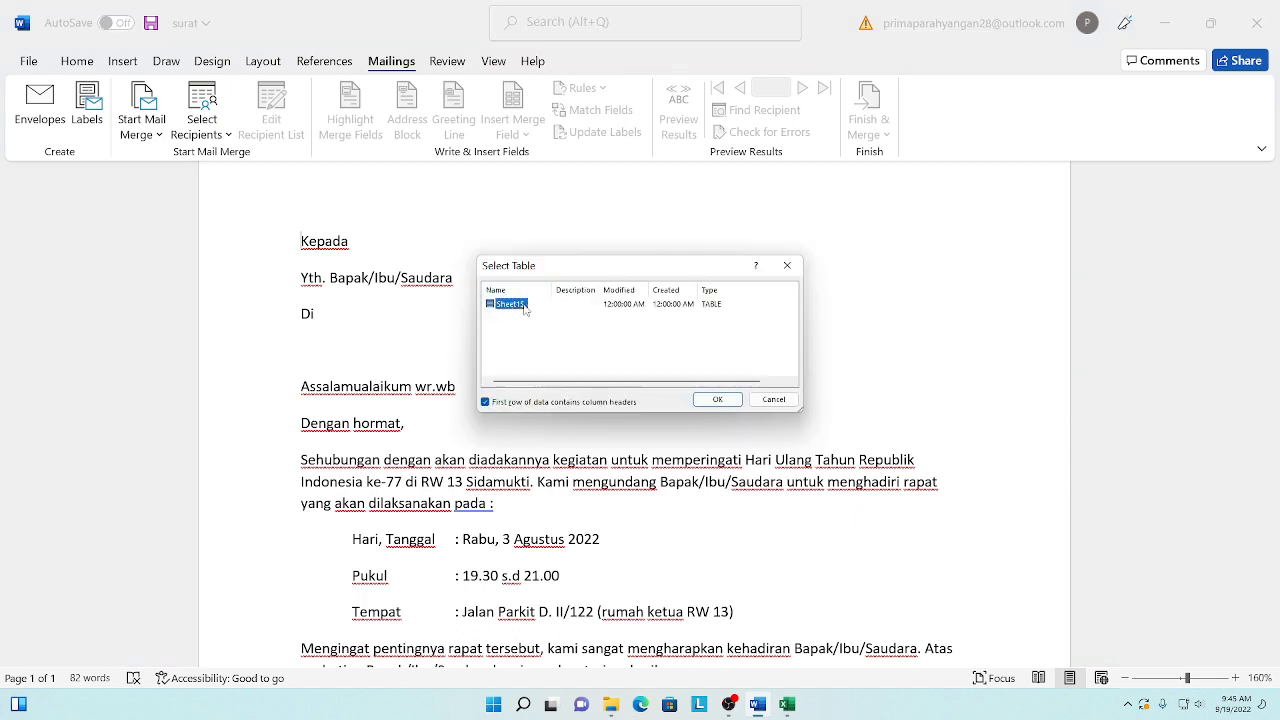
{"action": "left_click", "coordinate": [719, 400]}
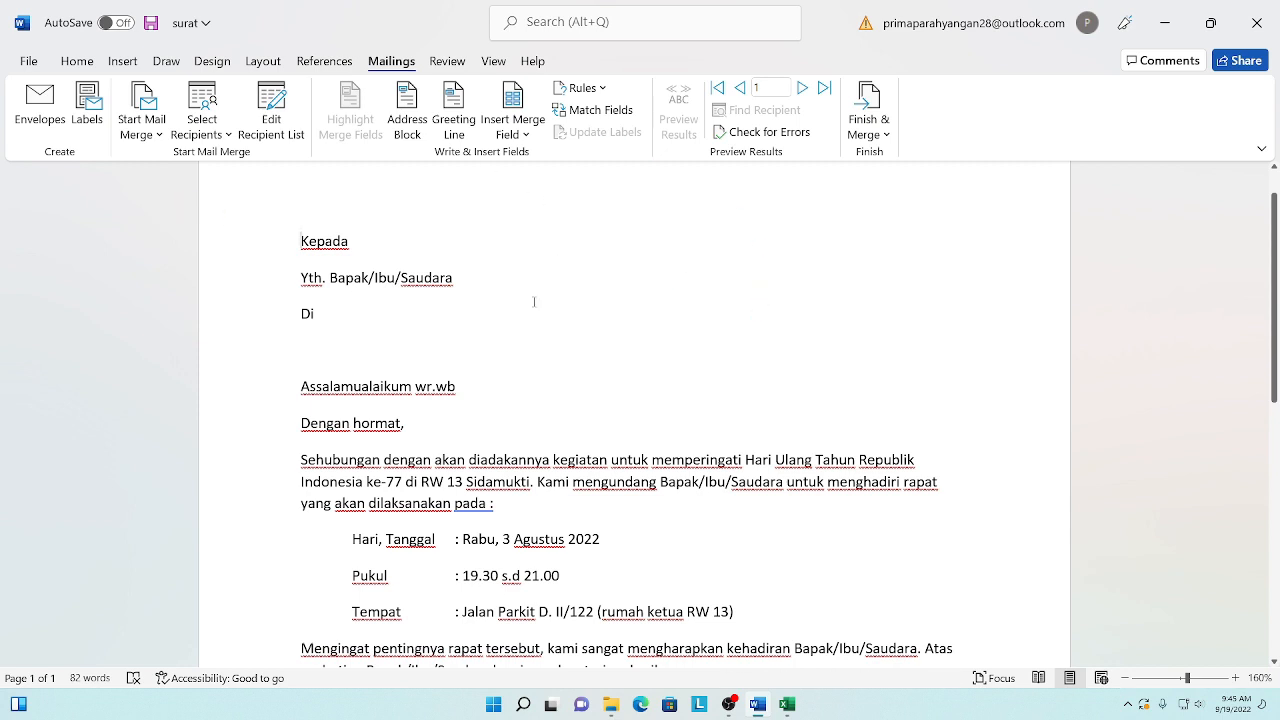
Step: Add the placeholder "Nama" after "Yth. Bapak/Ibu/Saudara" and "Alamat" on a new line below "Di"
{"action": "left_click", "coordinate": [483, 277]}
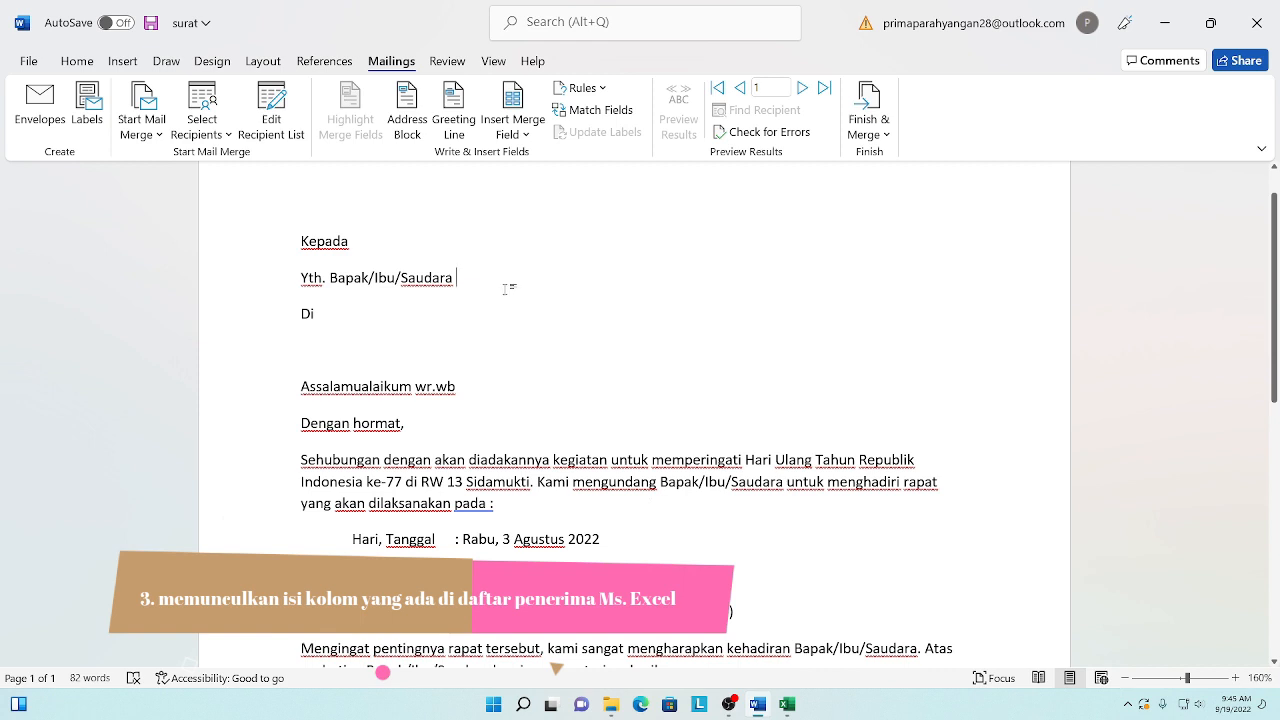
{"action": "type", "text": "N"}
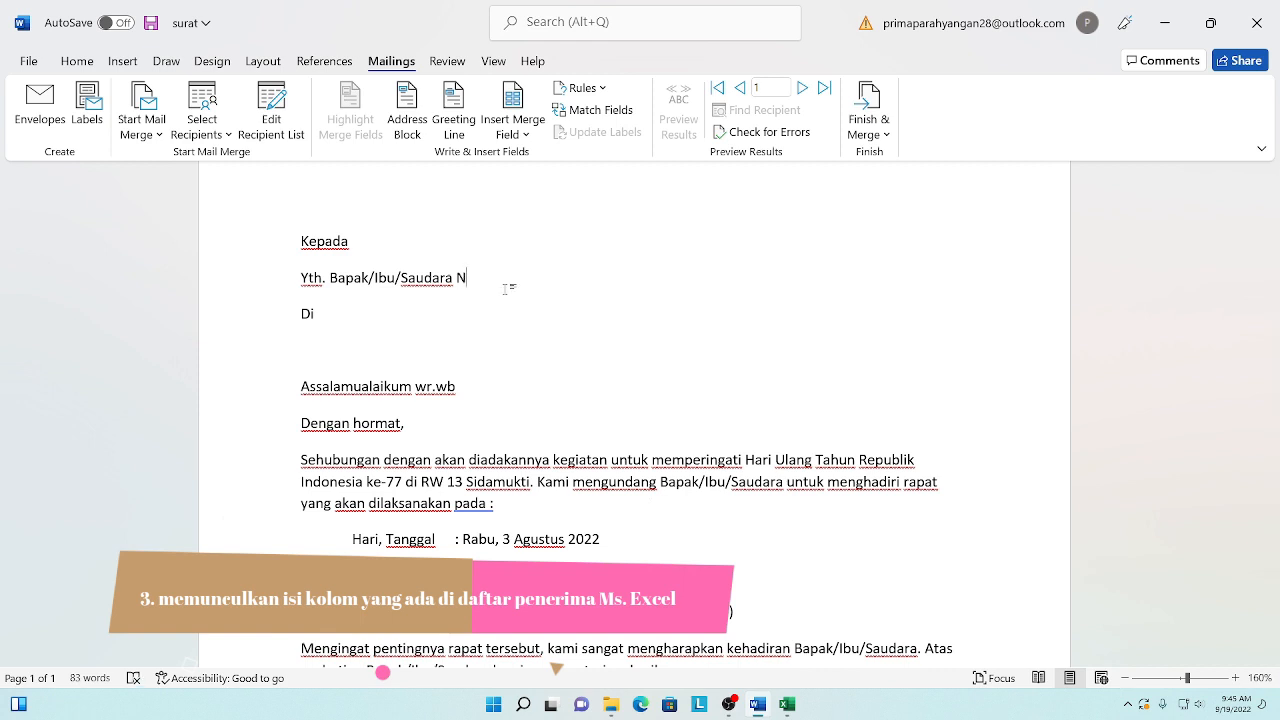
{"action": "type", "text": "ama"}
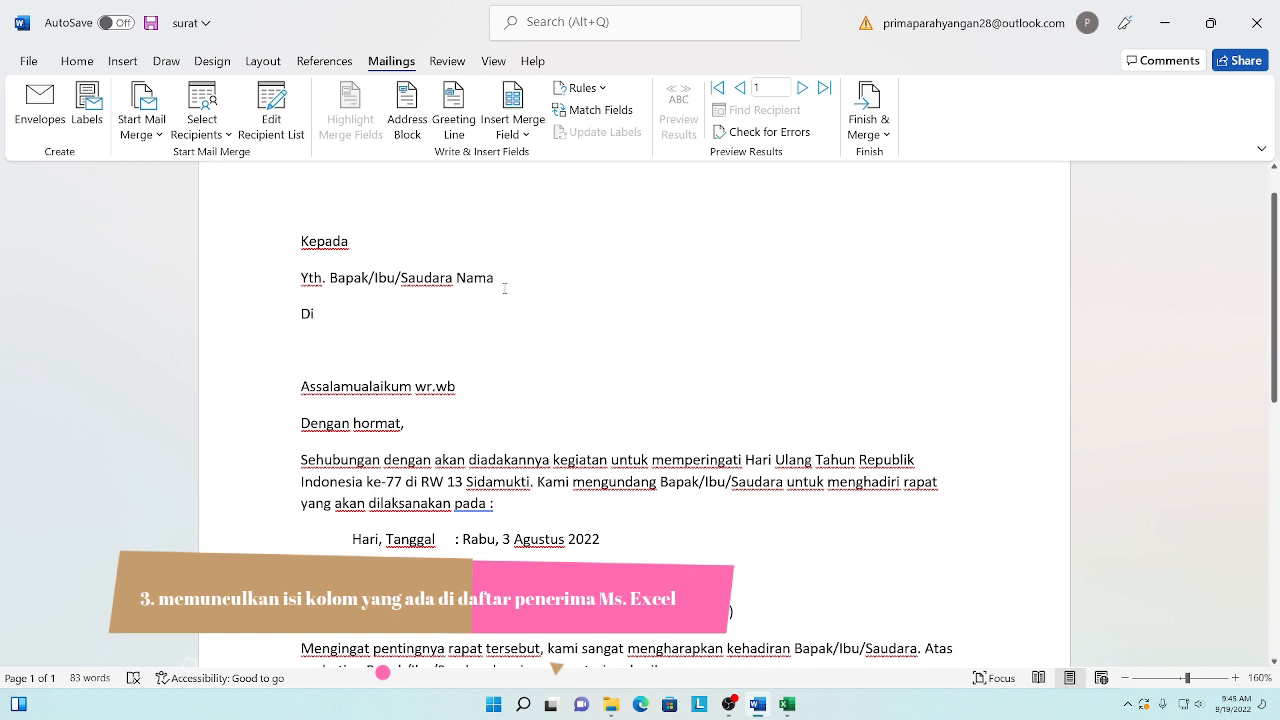
{"action": "left_click", "coordinate": [346, 322]}
{"action": "key", "text": "Return"}
{"action": "type", "text": "A"}
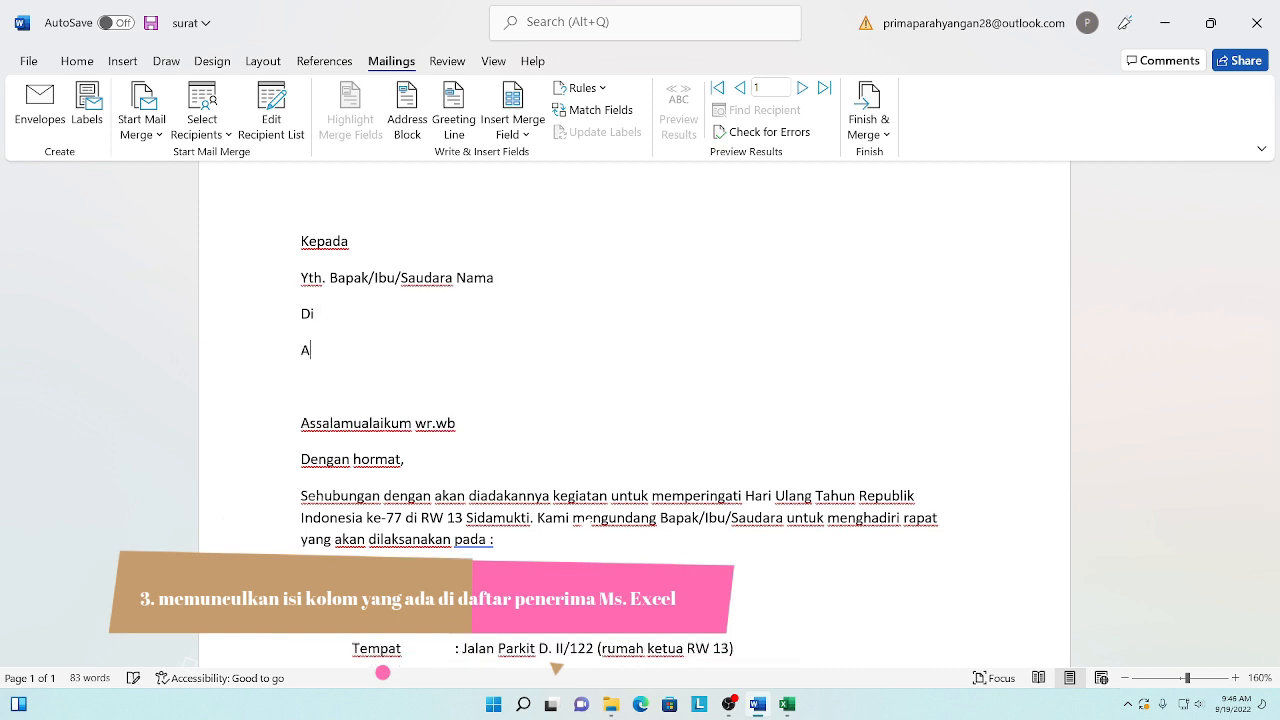
{"action": "type", "text": "lamat"}
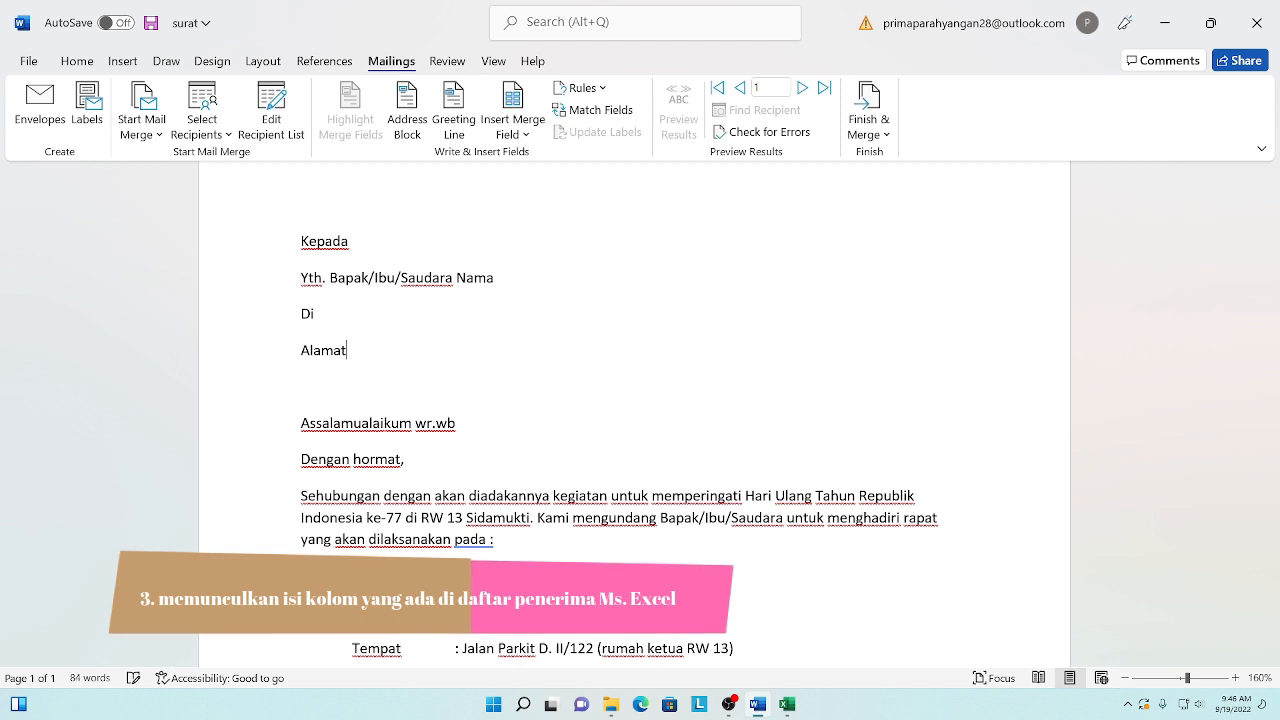
Step: Replace the "Nama" placeholder with the nama merge field and put "Di" back on its own line
{"action": "left_click", "coordinate": [474, 248]}
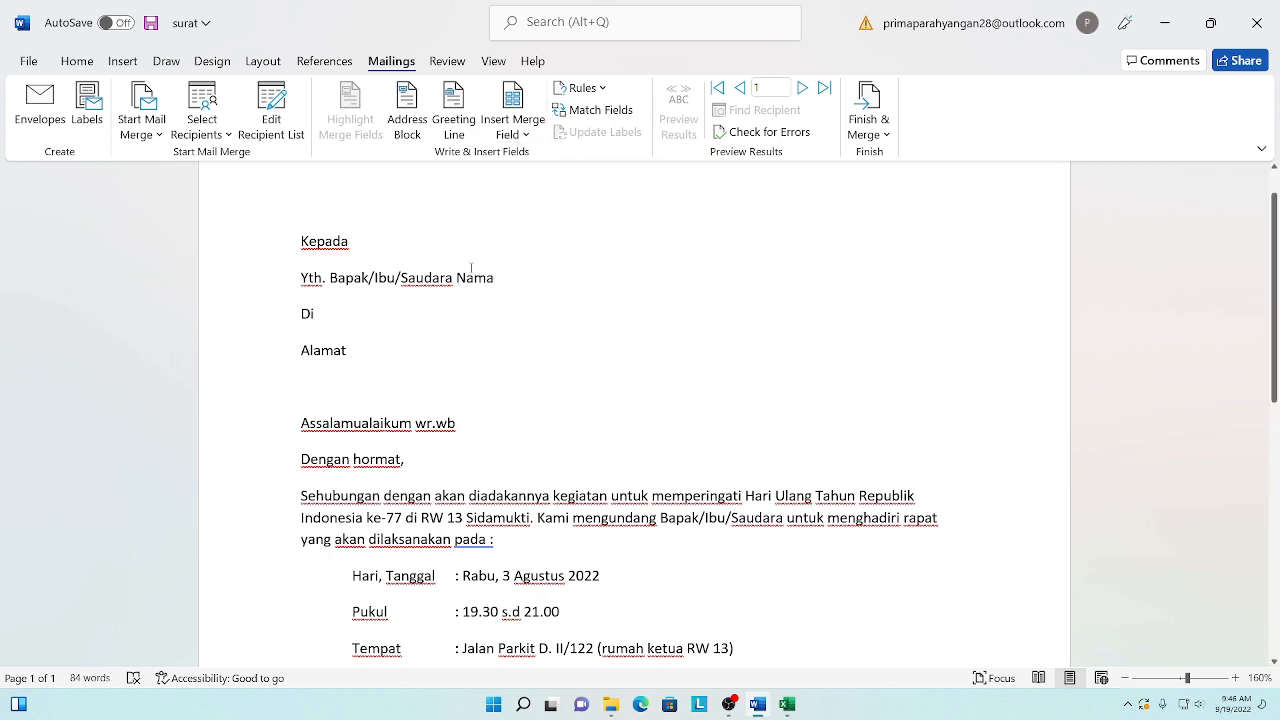
{"action": "left_click_drag", "start_coordinate": [457, 277], "coordinate": [503, 276]}
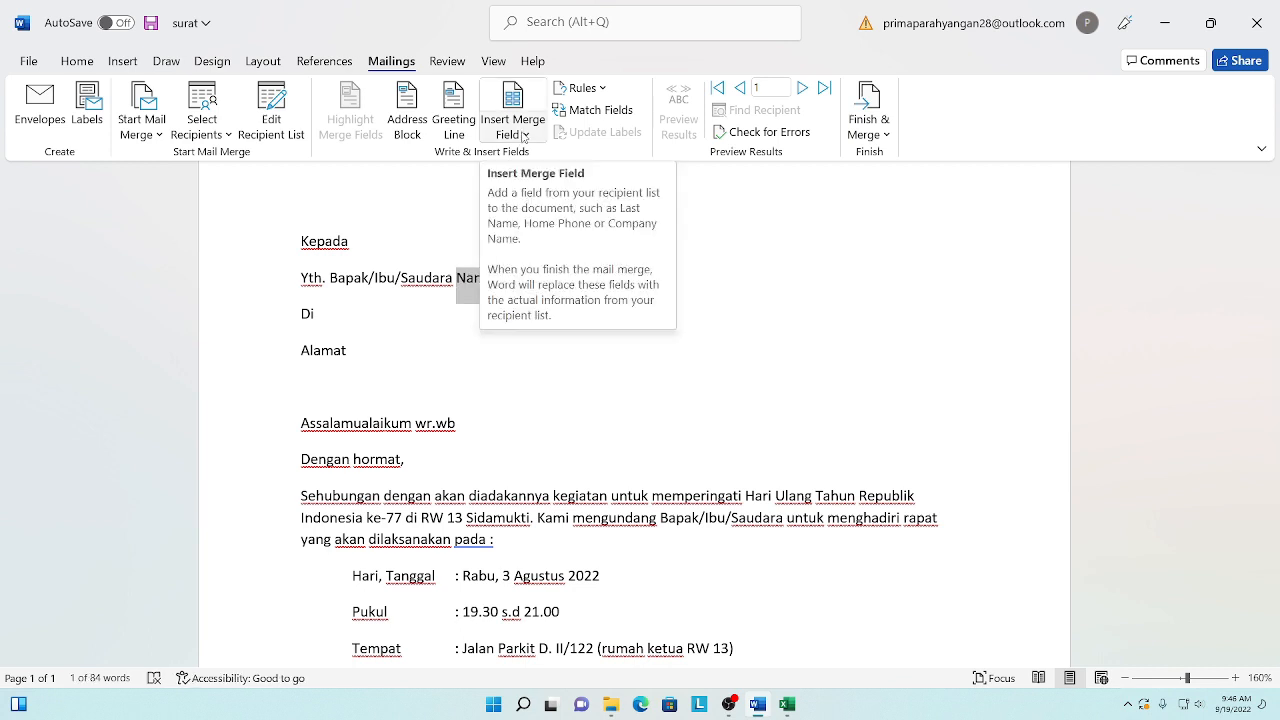
{"action": "left_click", "coordinate": [524, 136]}
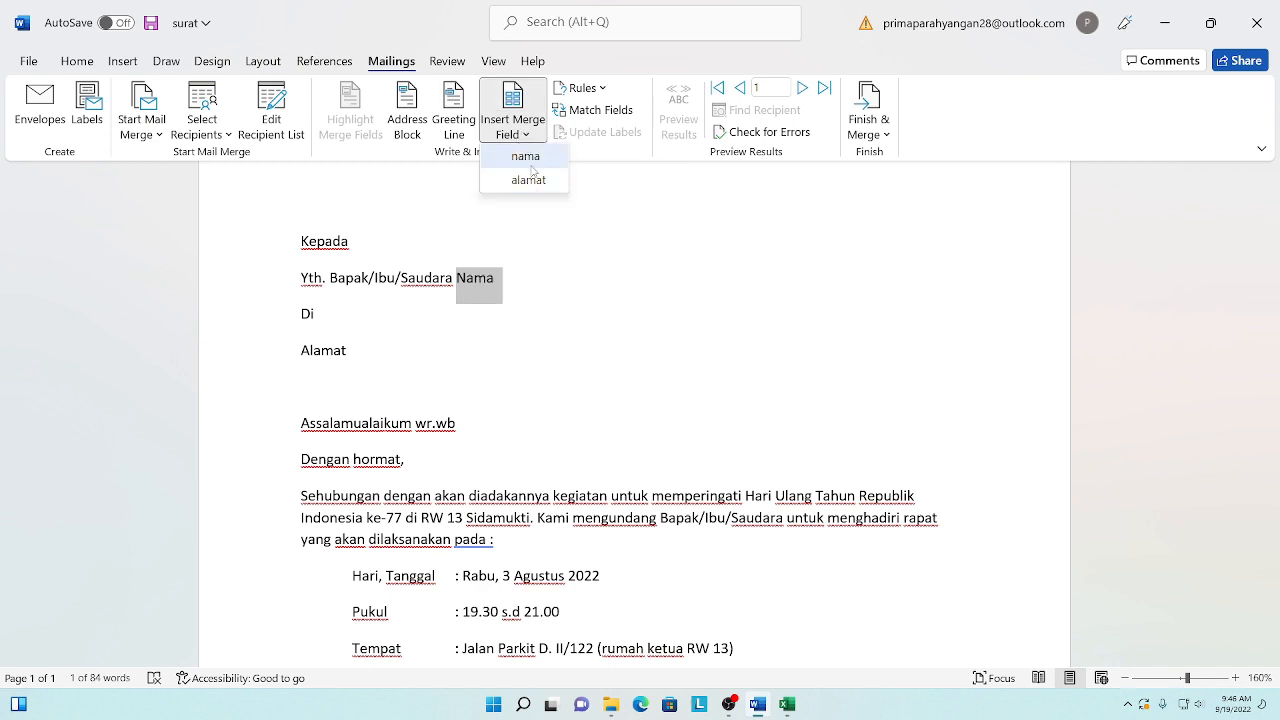
{"action": "left_click", "coordinate": [530, 166]}
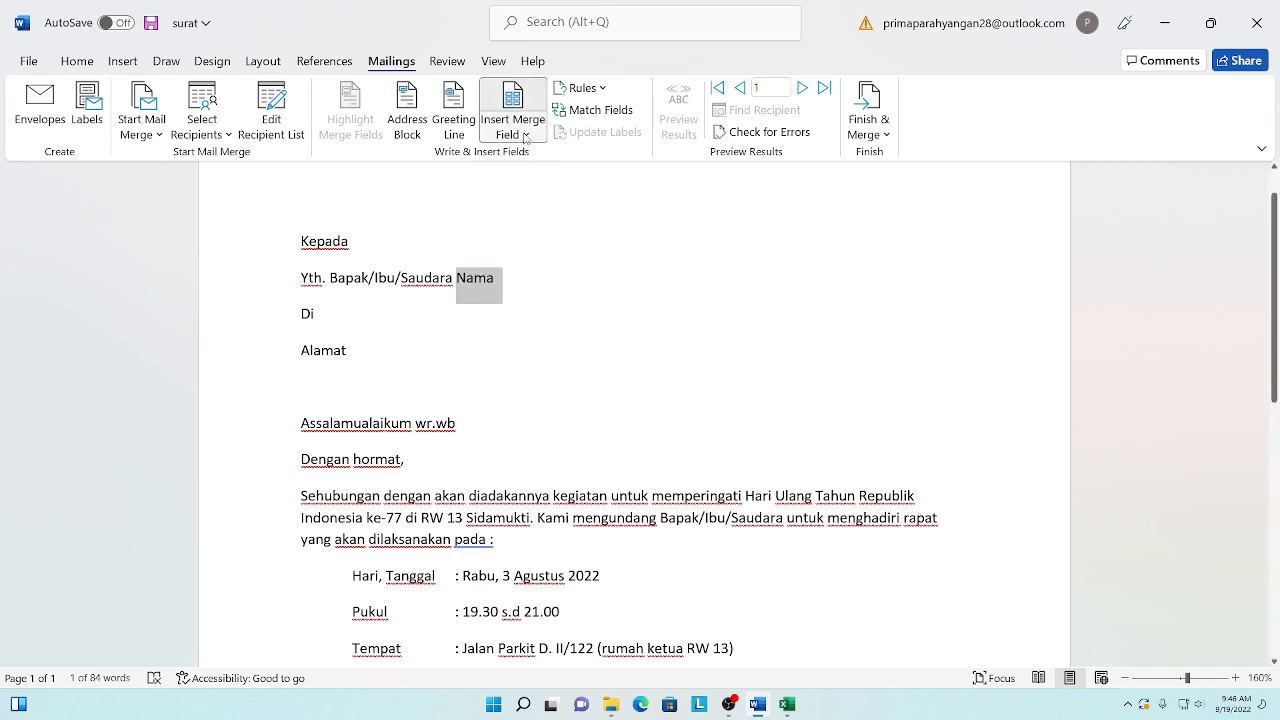
{"action": "left_click", "coordinate": [524, 136]}
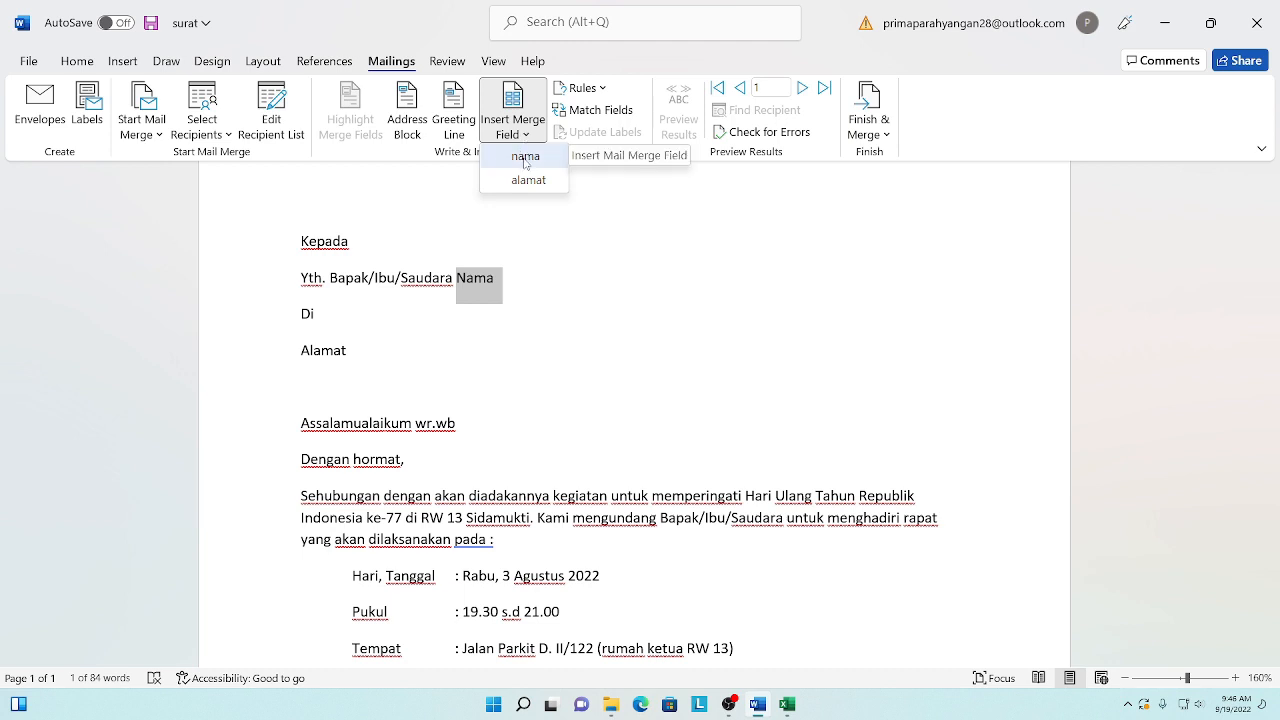
{"action": "left_click", "coordinate": [525, 157]}
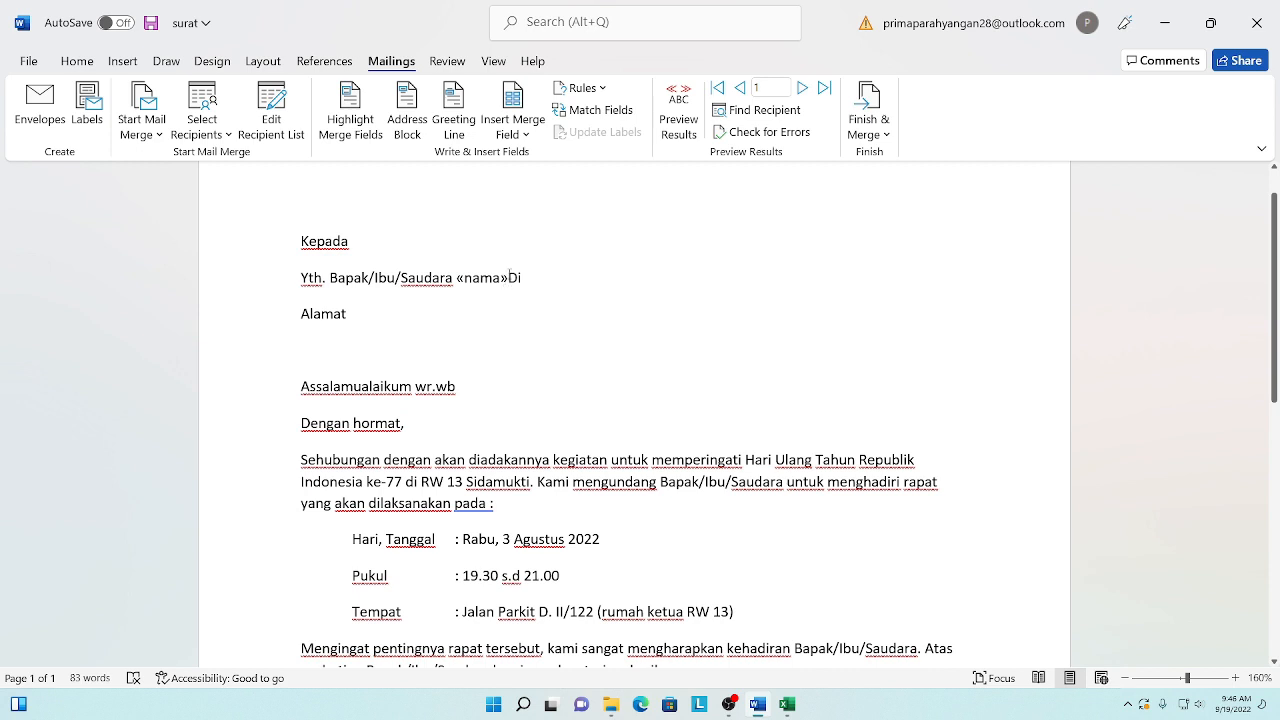
{"action": "key", "text": "Return"}
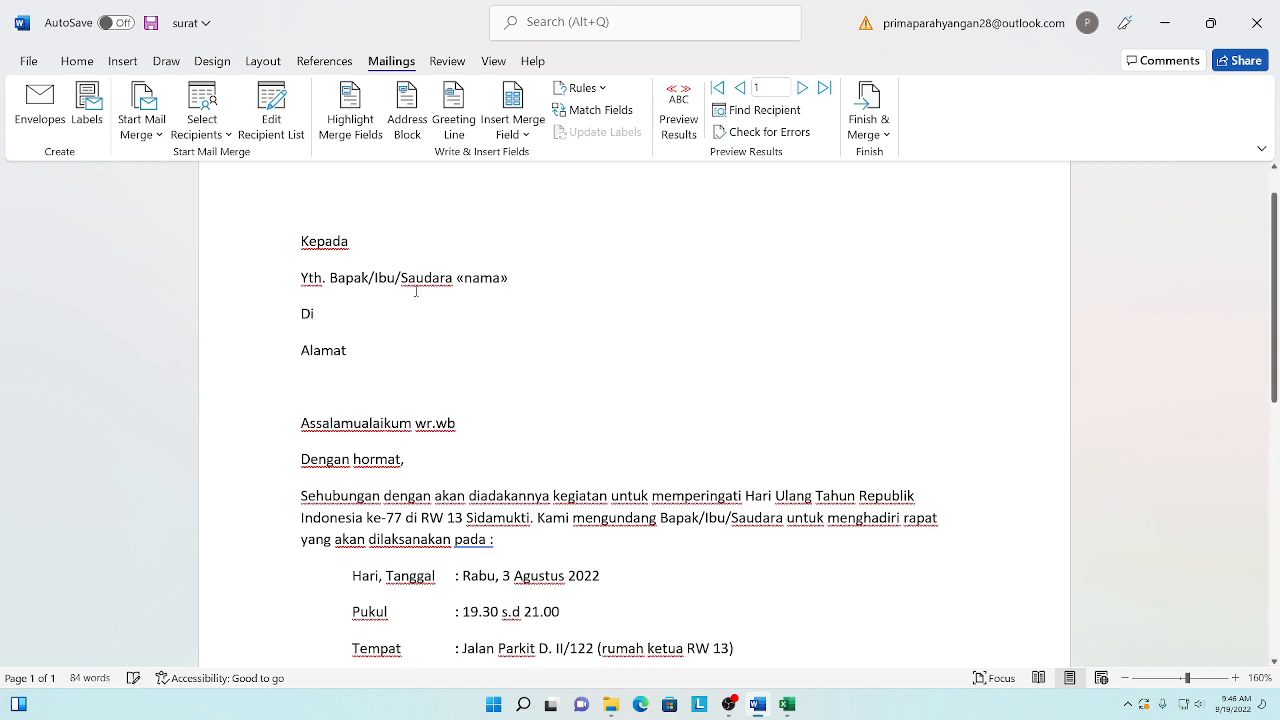
{"action": "left_click", "coordinate": [493, 279]}
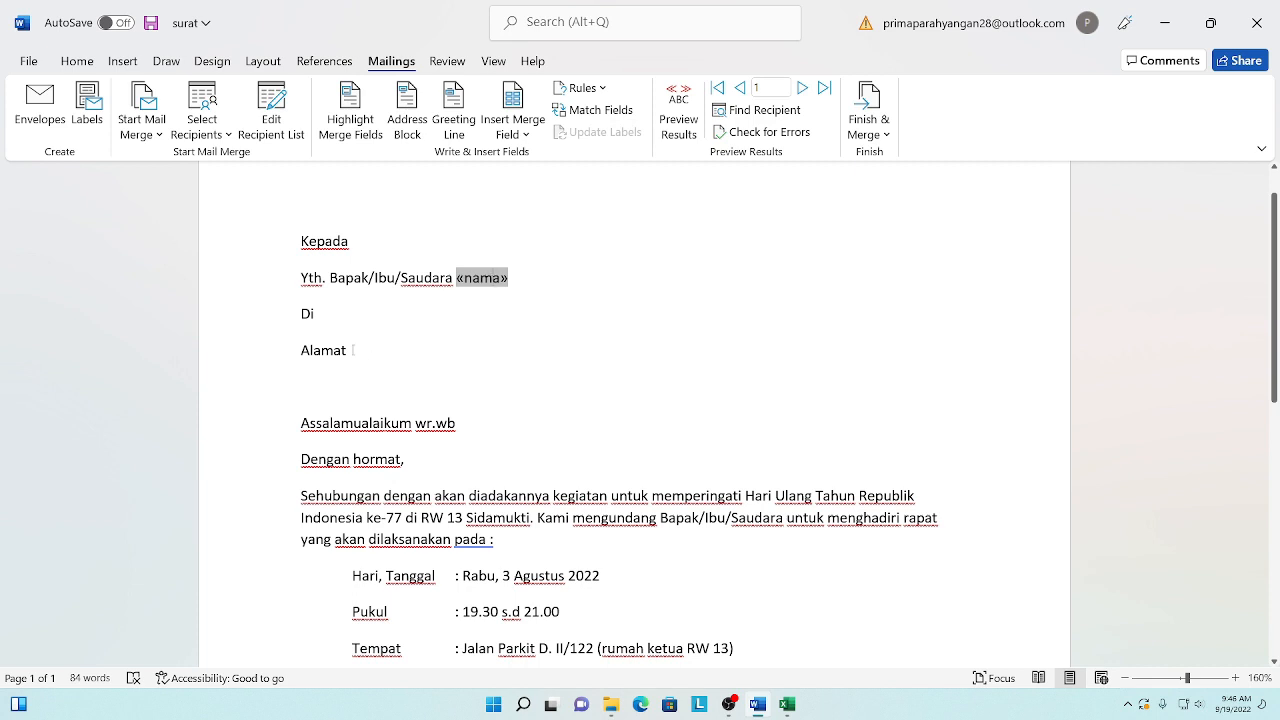
Step: Replace the "Alamat" placeholder below "Di" with the alamat merge field and check both merge fields in the letter
{"action": "left_click_drag", "start_coordinate": [358, 351], "coordinate": [301, 352]}
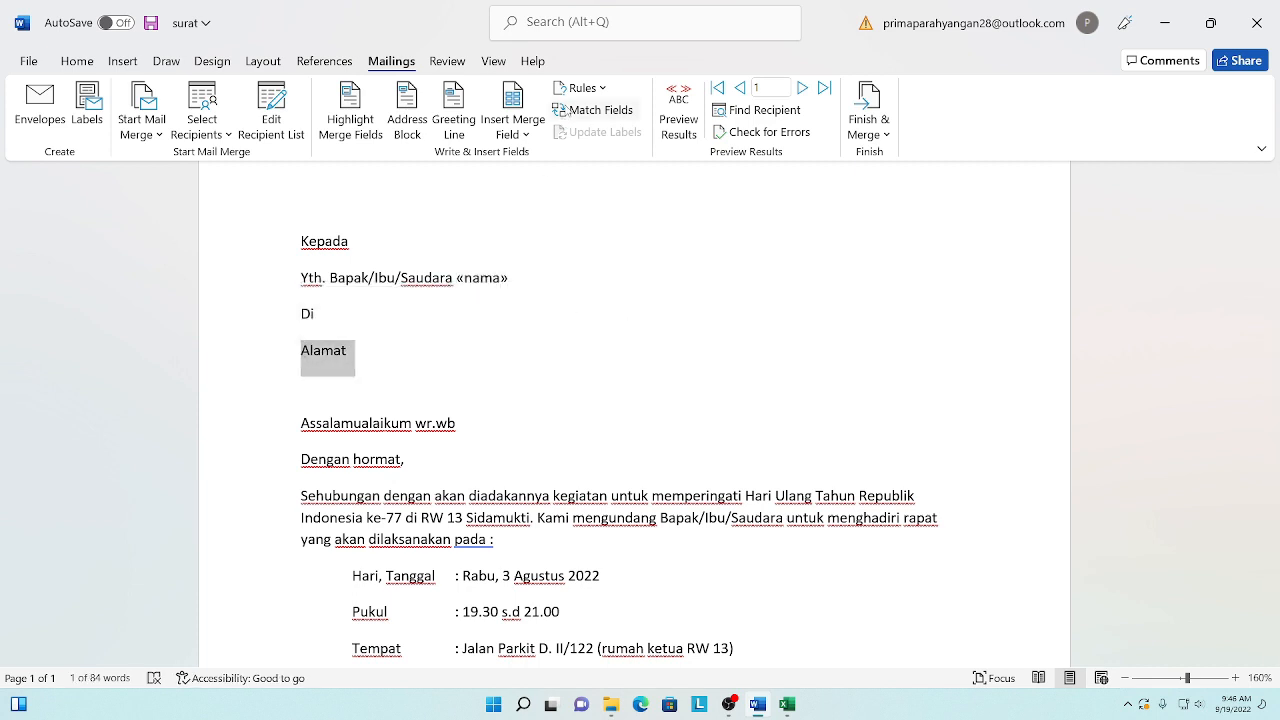
{"action": "left_click", "coordinate": [525, 132]}
{"action": "left_click", "coordinate": [521, 181]}
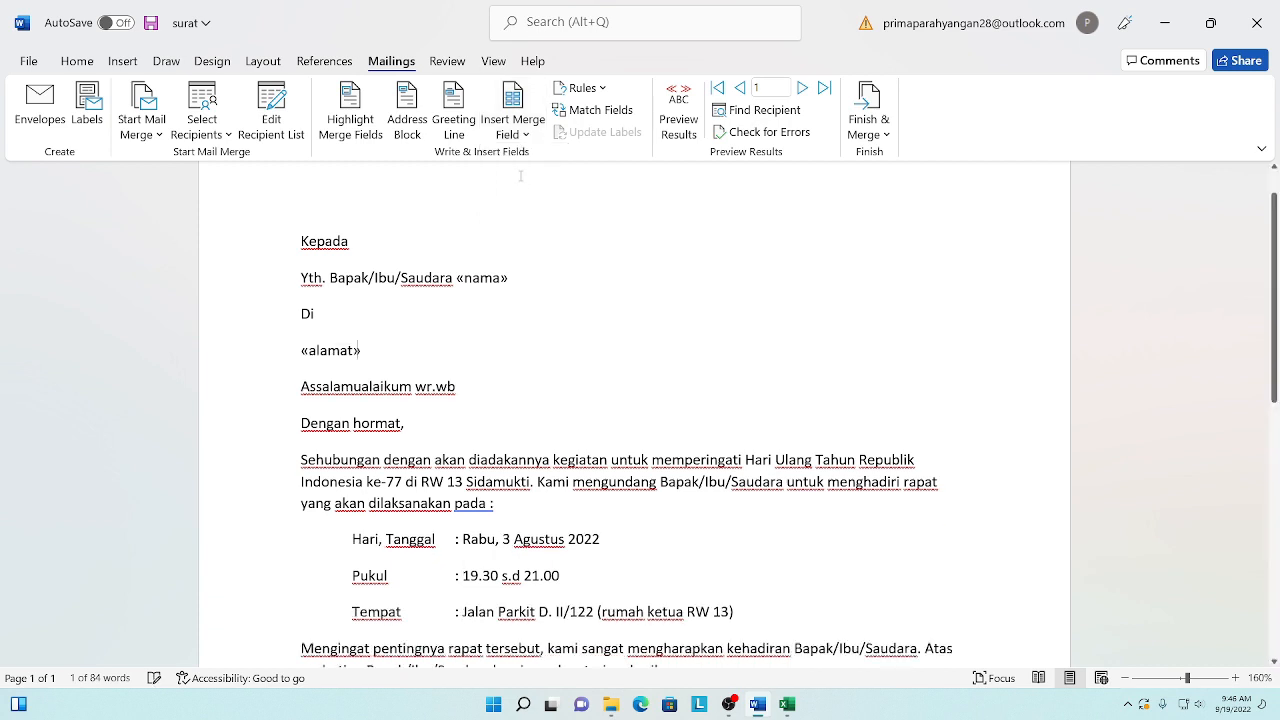
{"action": "left_click", "coordinate": [365, 340]}
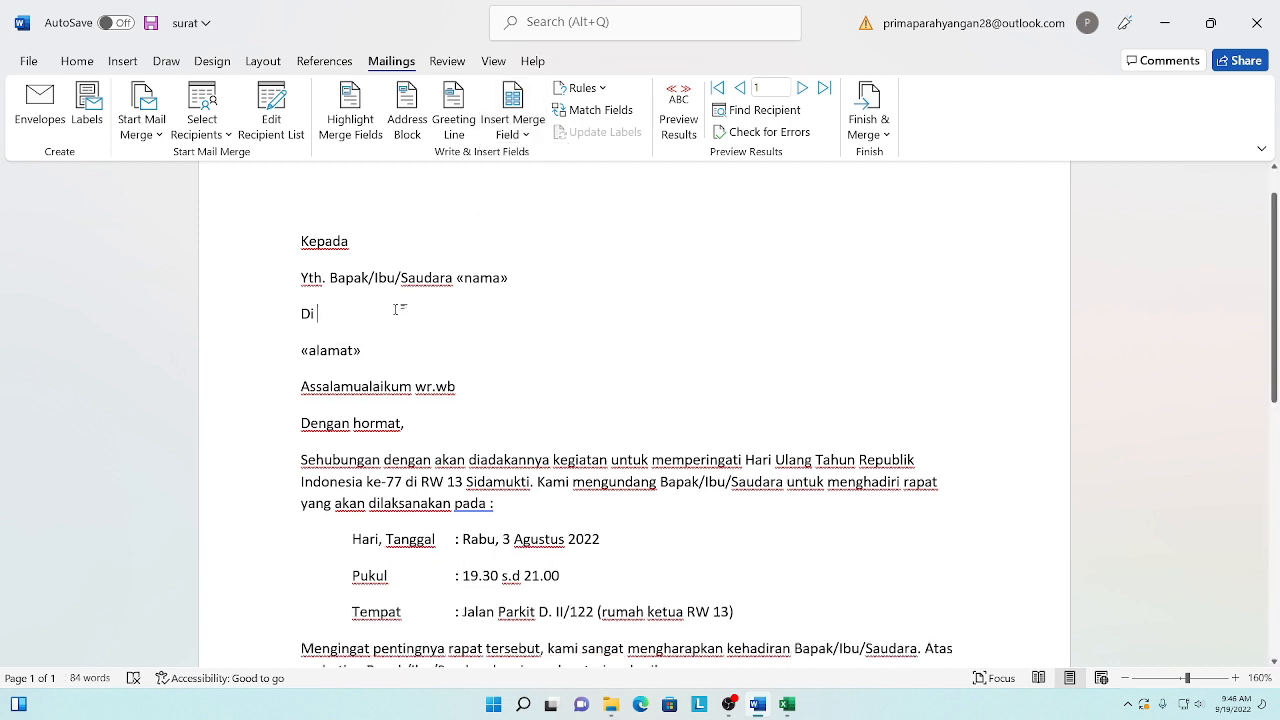
{"action": "left_click", "coordinate": [460, 279]}
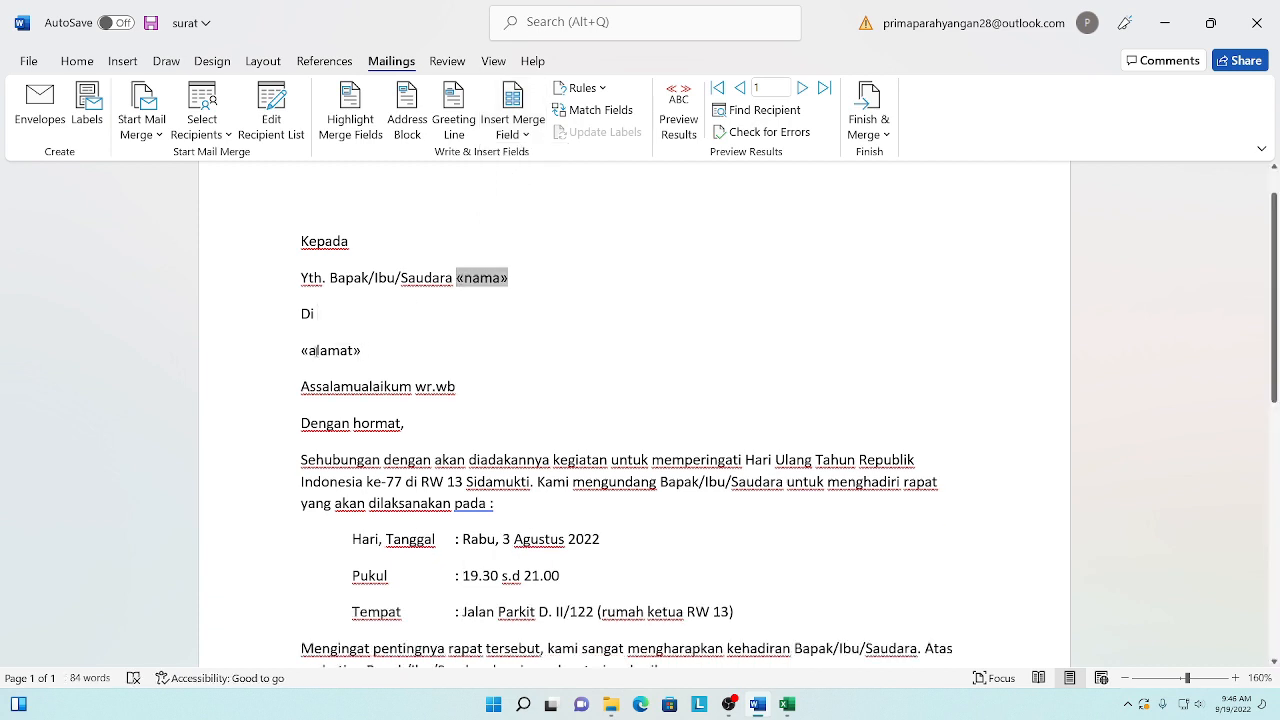
{"action": "left_click", "coordinate": [312, 350]}
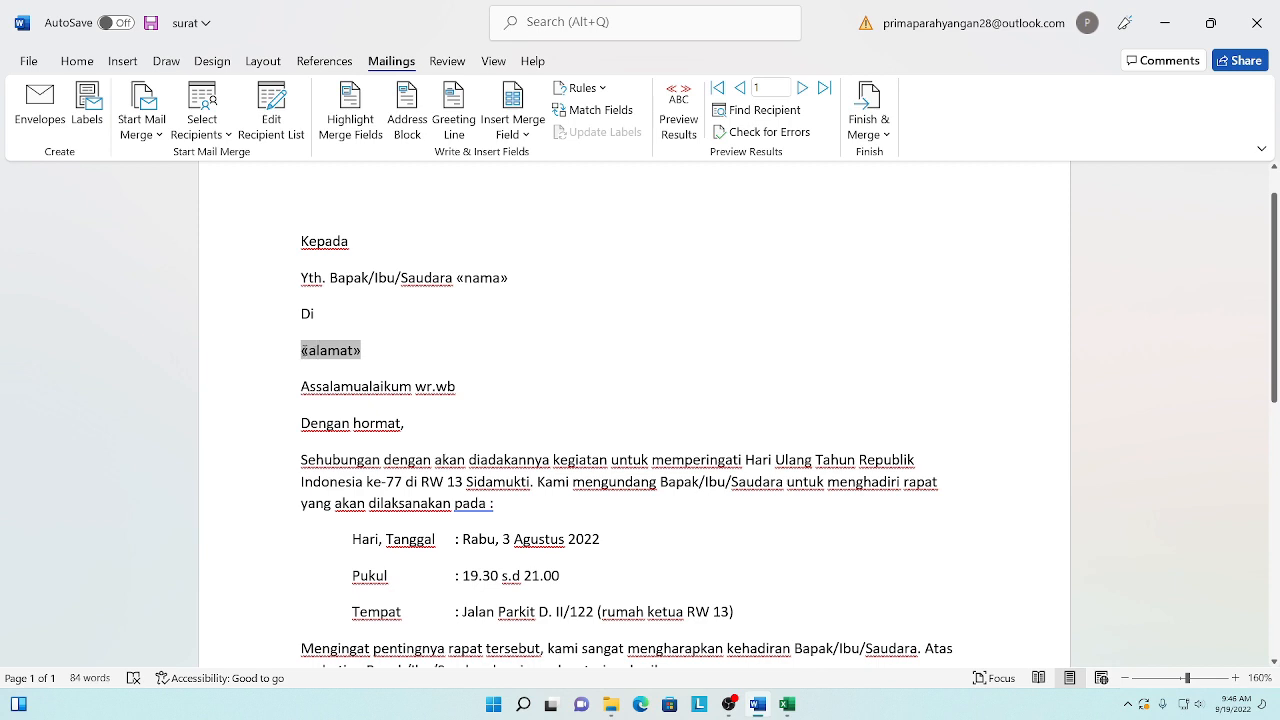
{"action": "left_click", "coordinate": [466, 279]}
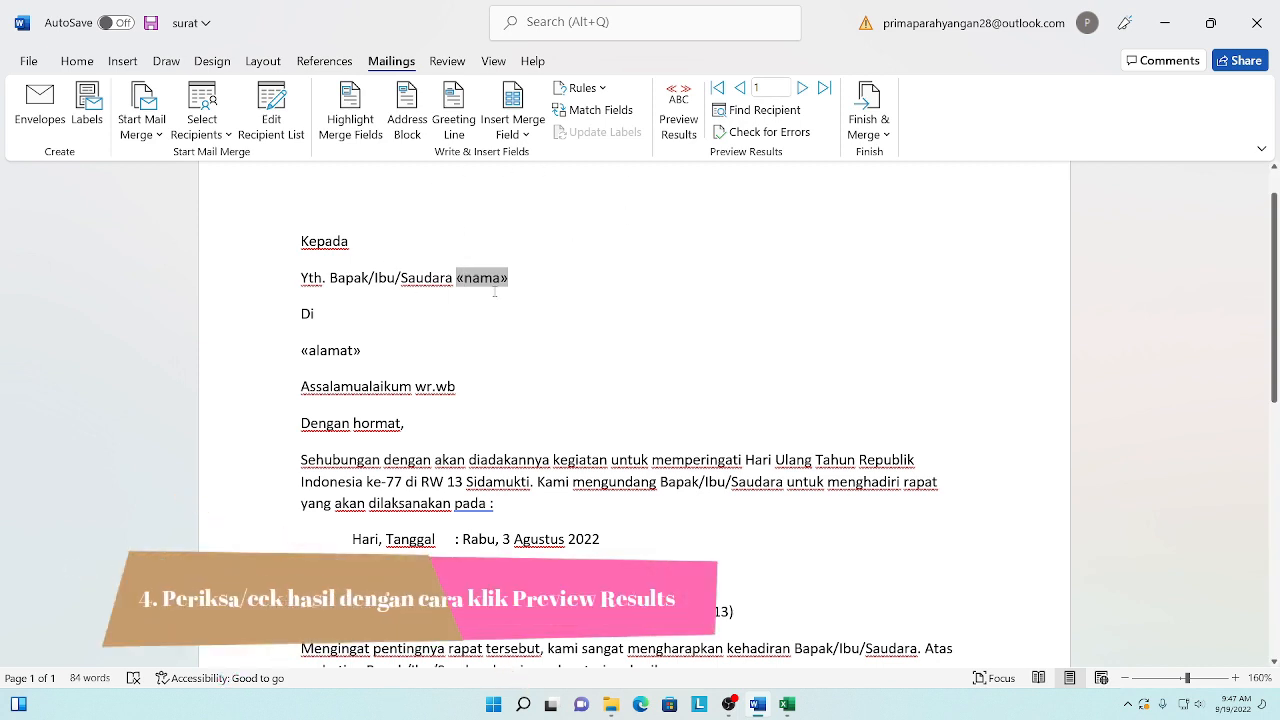
Step: Preview the merge results and compare the first letter's name and address with row 2 of the daftar penerima workbook in Excel
{"action": "left_click", "coordinate": [685, 134]}
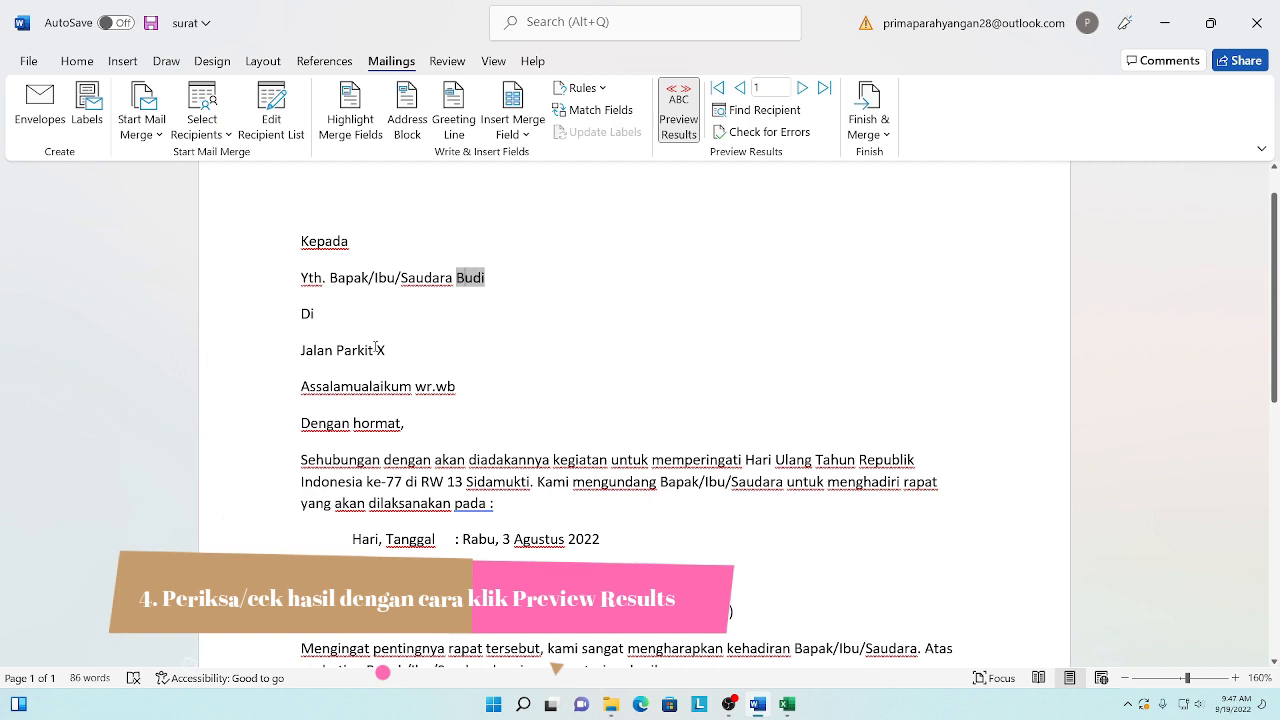
{"action": "left_click", "coordinate": [787, 704]}
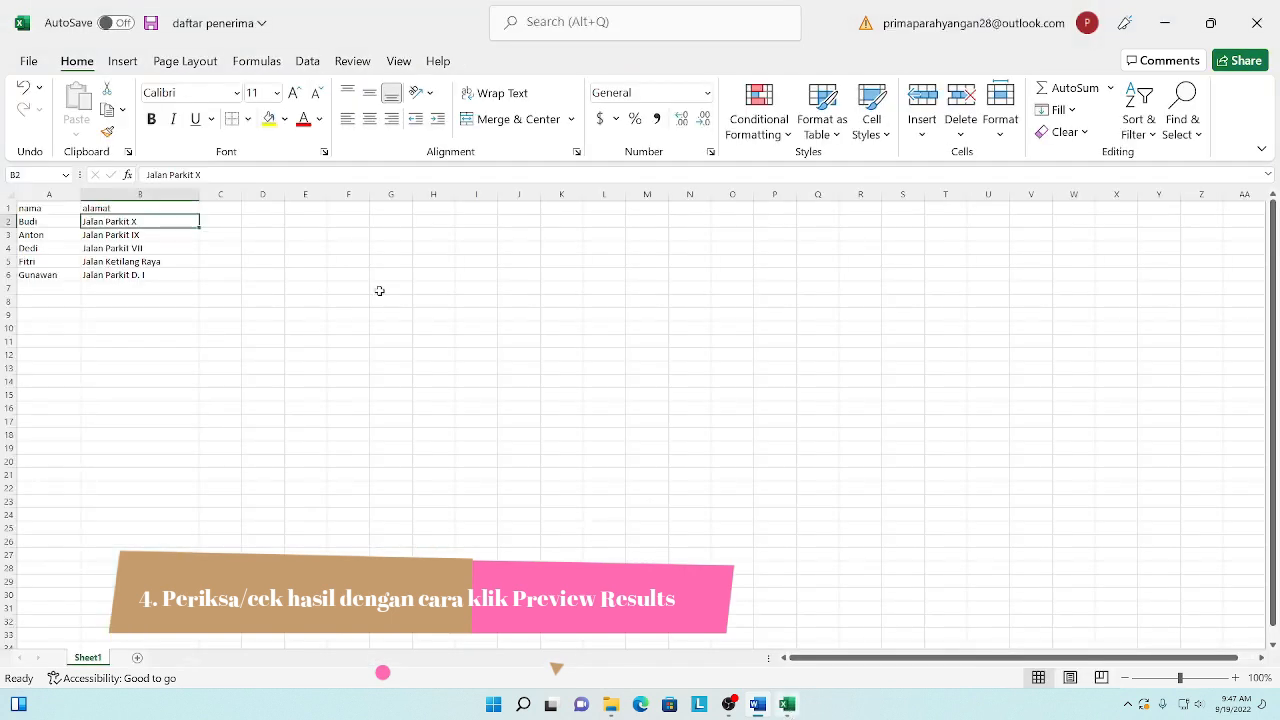
{"action": "left_click", "coordinate": [32, 223]}
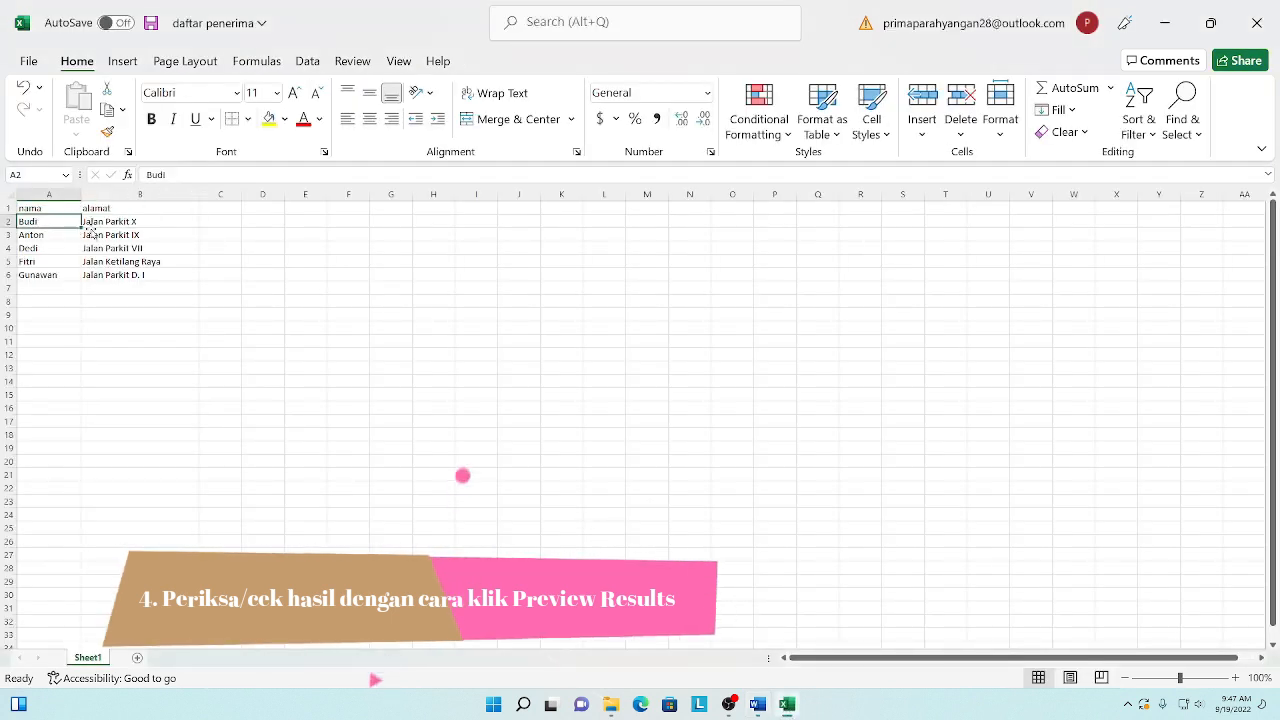
{"action": "left_click", "coordinate": [134, 222]}
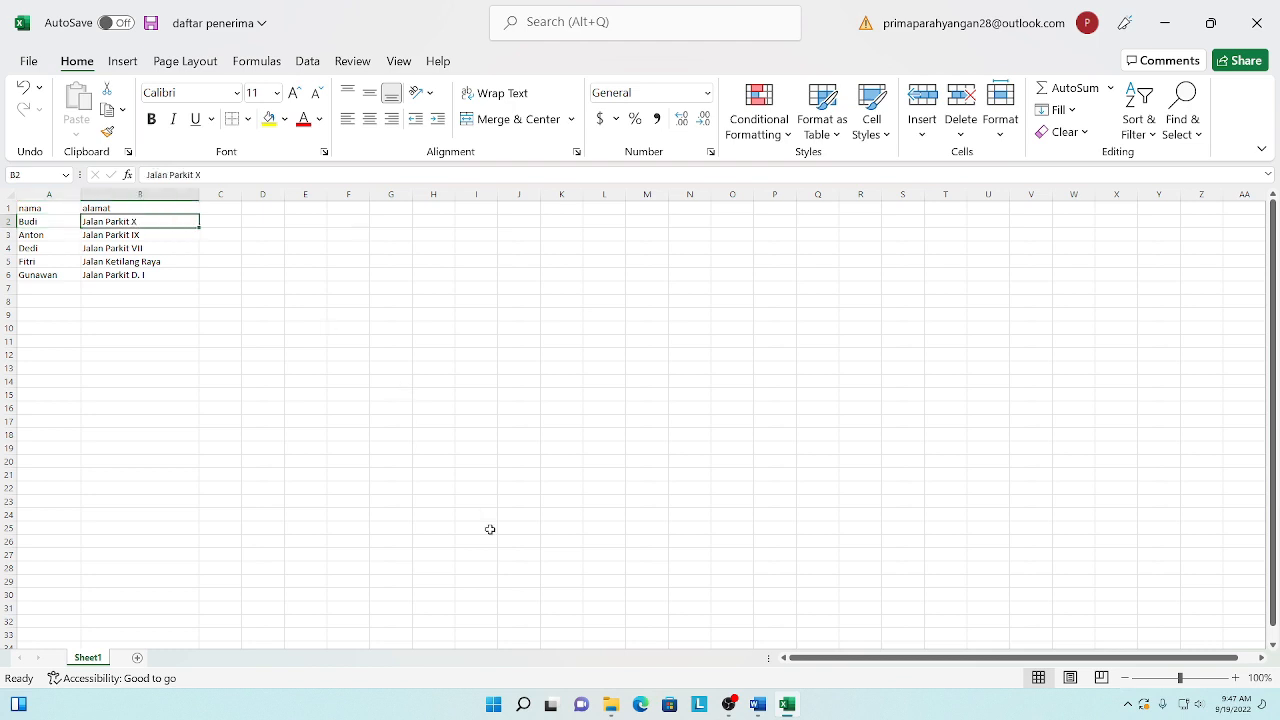
Step: Return to the surat letter in Word and check the name and address in each preview up to record 5
{"action": "left_click", "coordinate": [758, 704]}
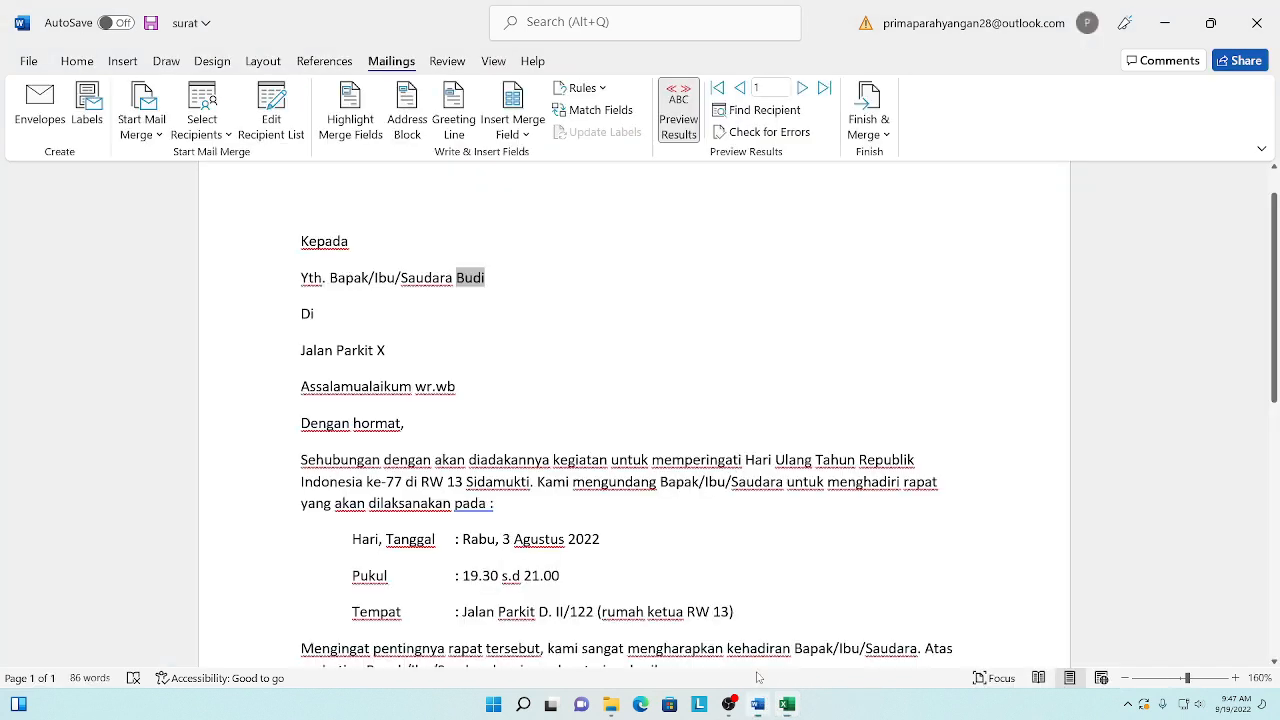
{"action": "left_click", "coordinate": [802, 89]}
{"action": "left_click", "coordinate": [802, 89]}
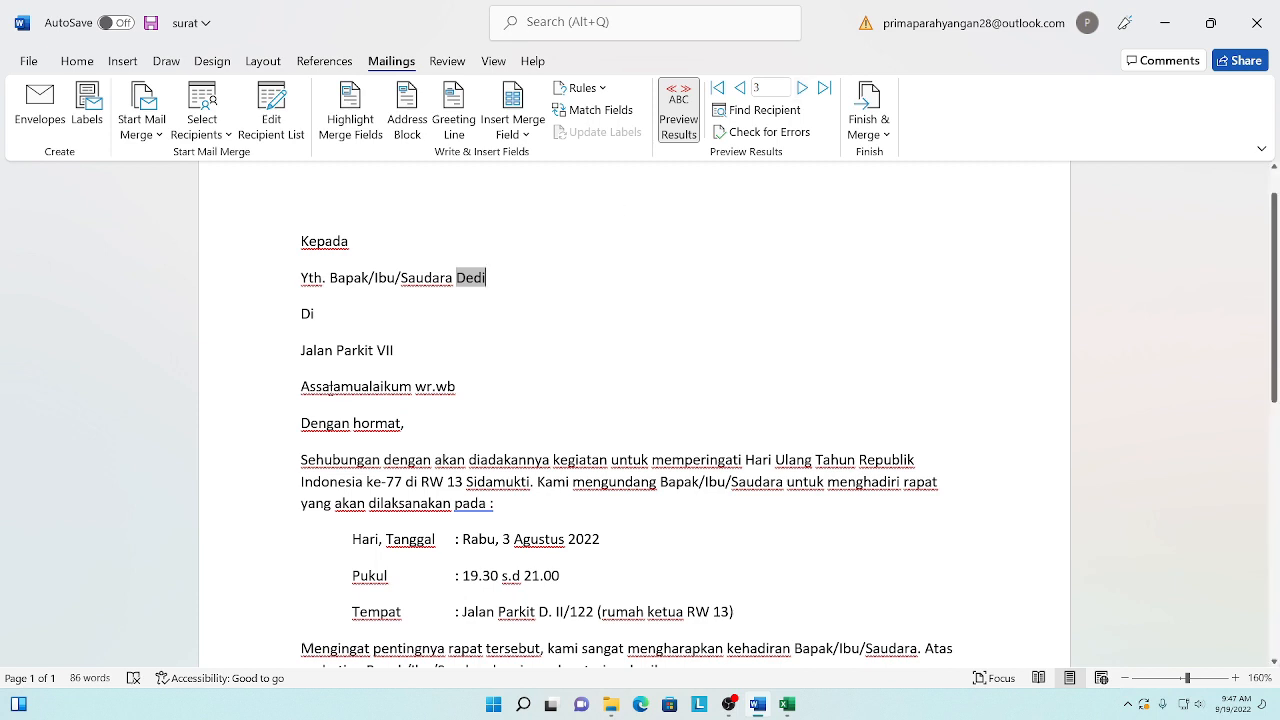
{"action": "left_click", "coordinate": [379, 352]}
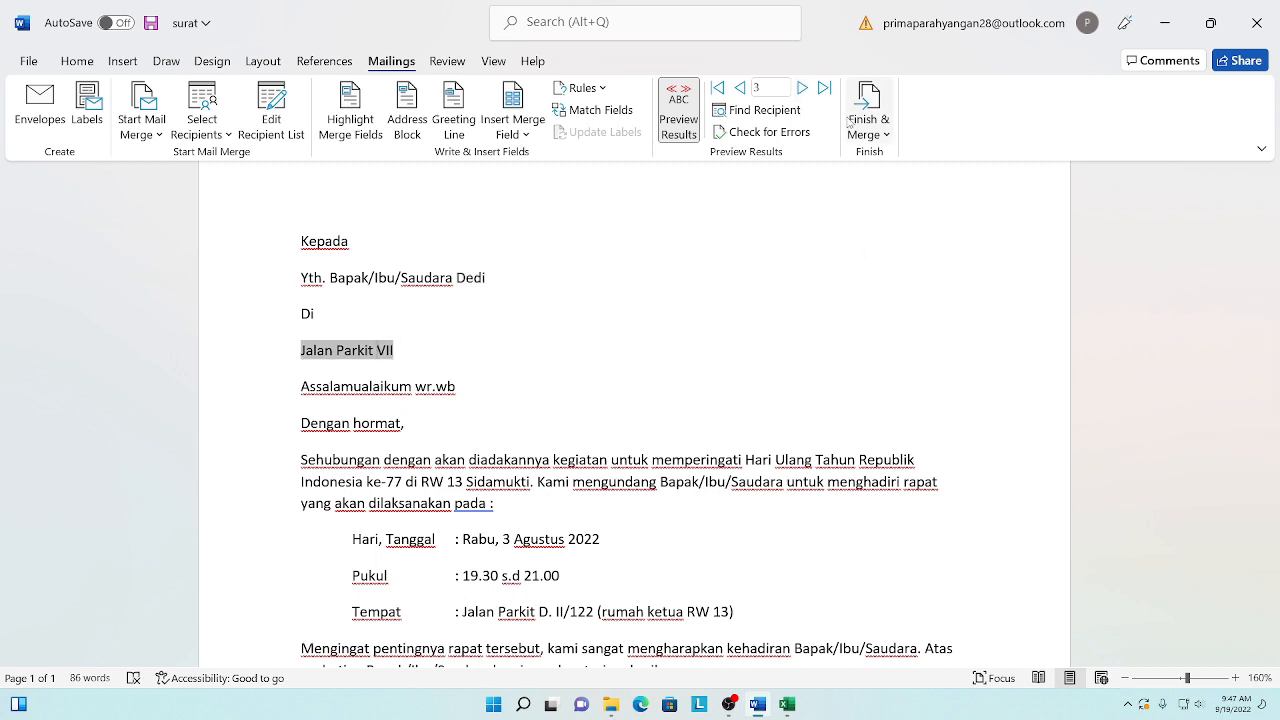
{"action": "left_click", "coordinate": [802, 89]}
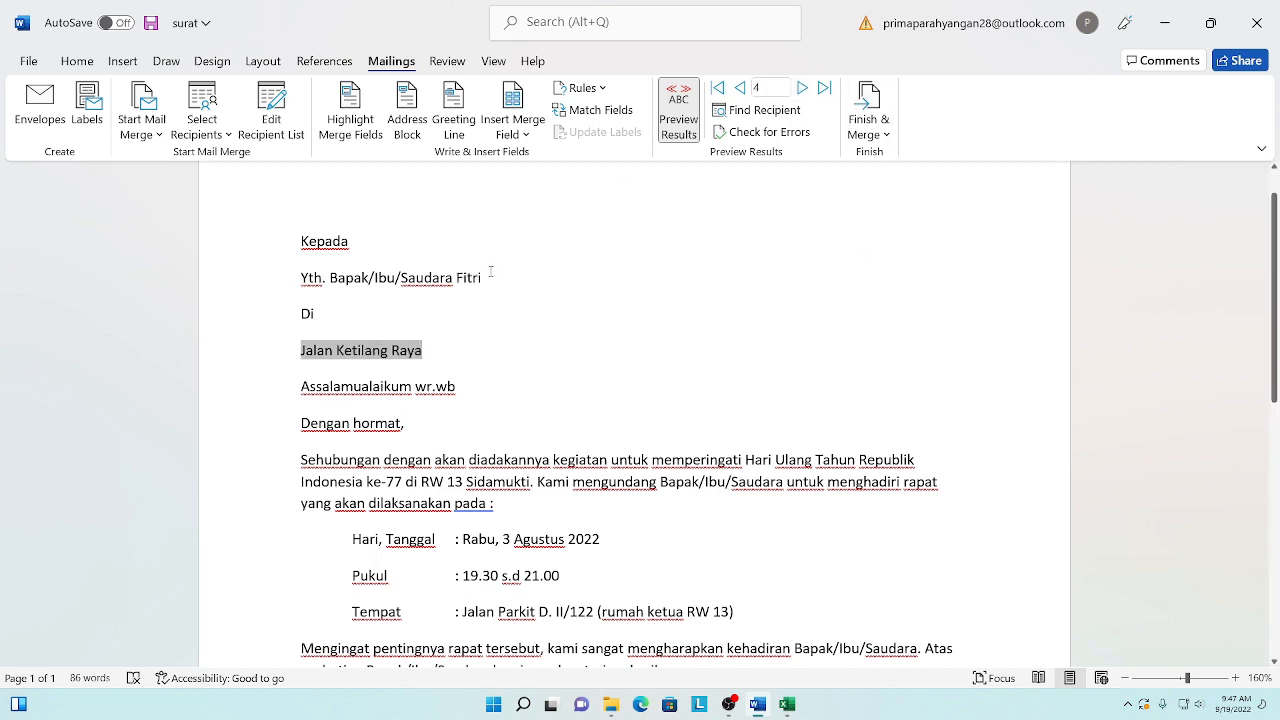
{"action": "left_click", "coordinate": [802, 89]}
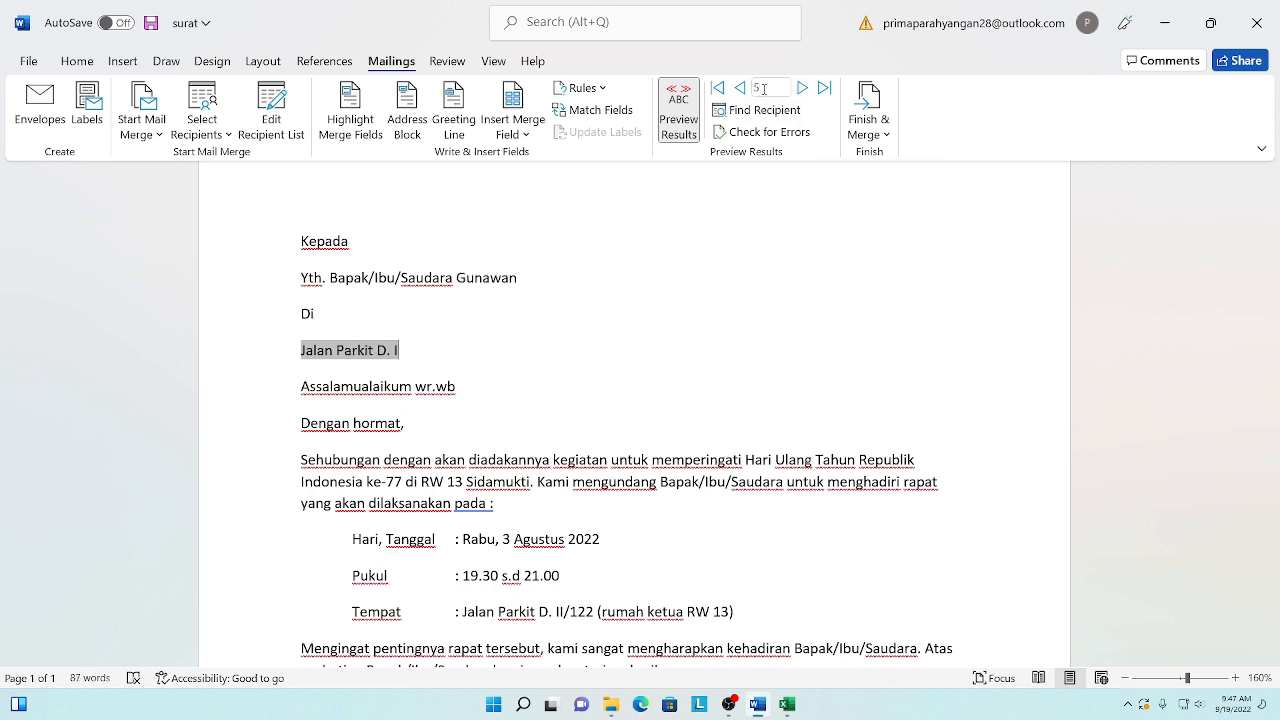
{"action": "left_click", "coordinate": [664, 329]}
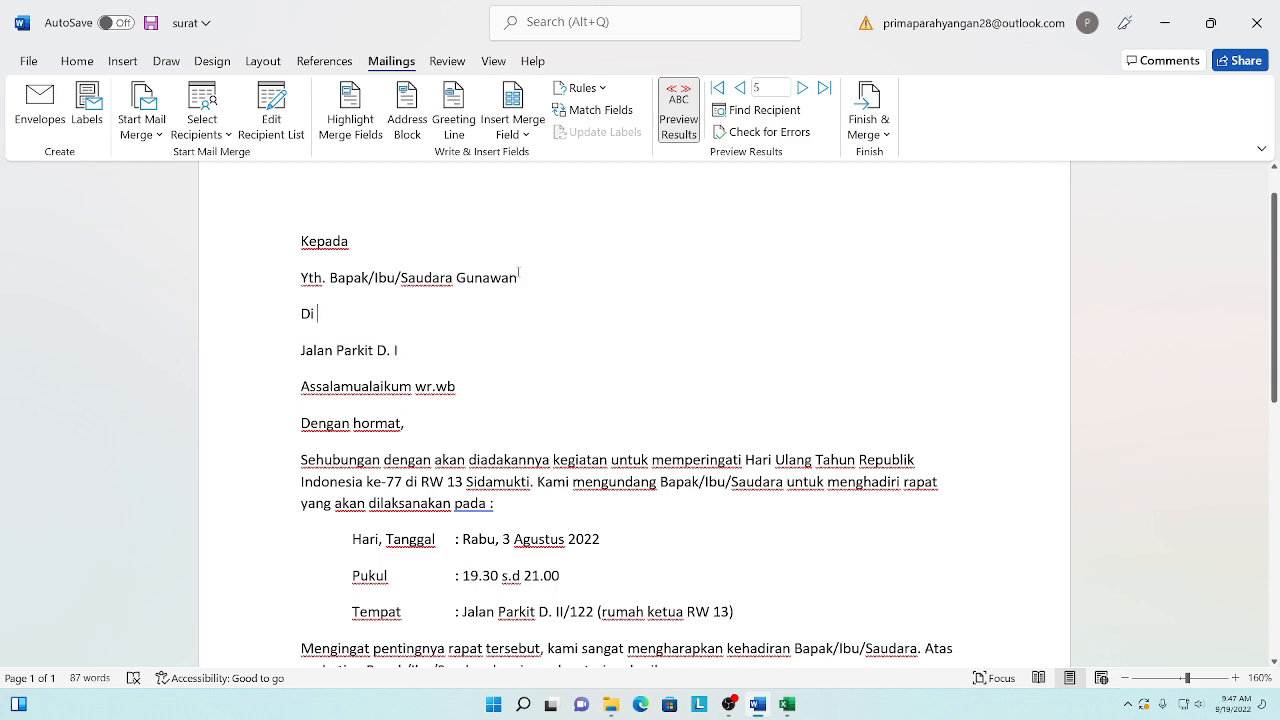
{"action": "scroll", "coordinate": [680, 563], "scroll_direction": "down", "scroll_amount": 5}
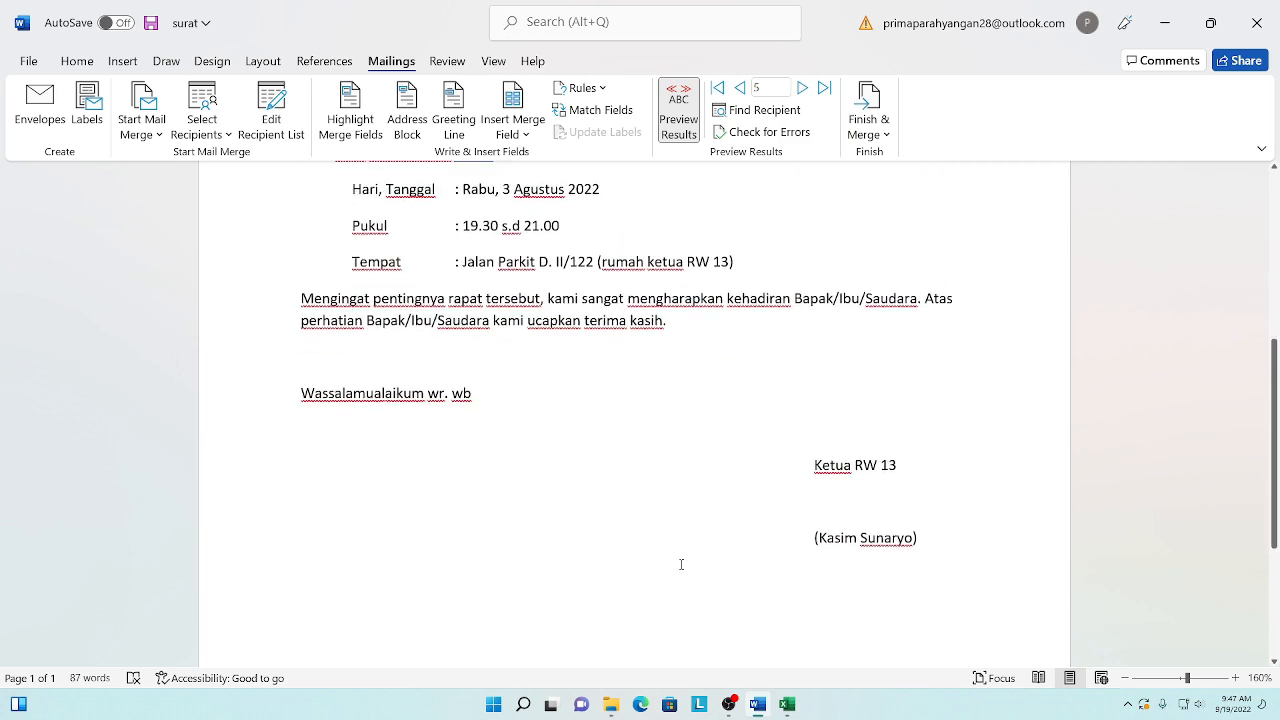
{"action": "scroll", "coordinate": [681, 564], "scroll_direction": "up", "scroll_amount": 5}
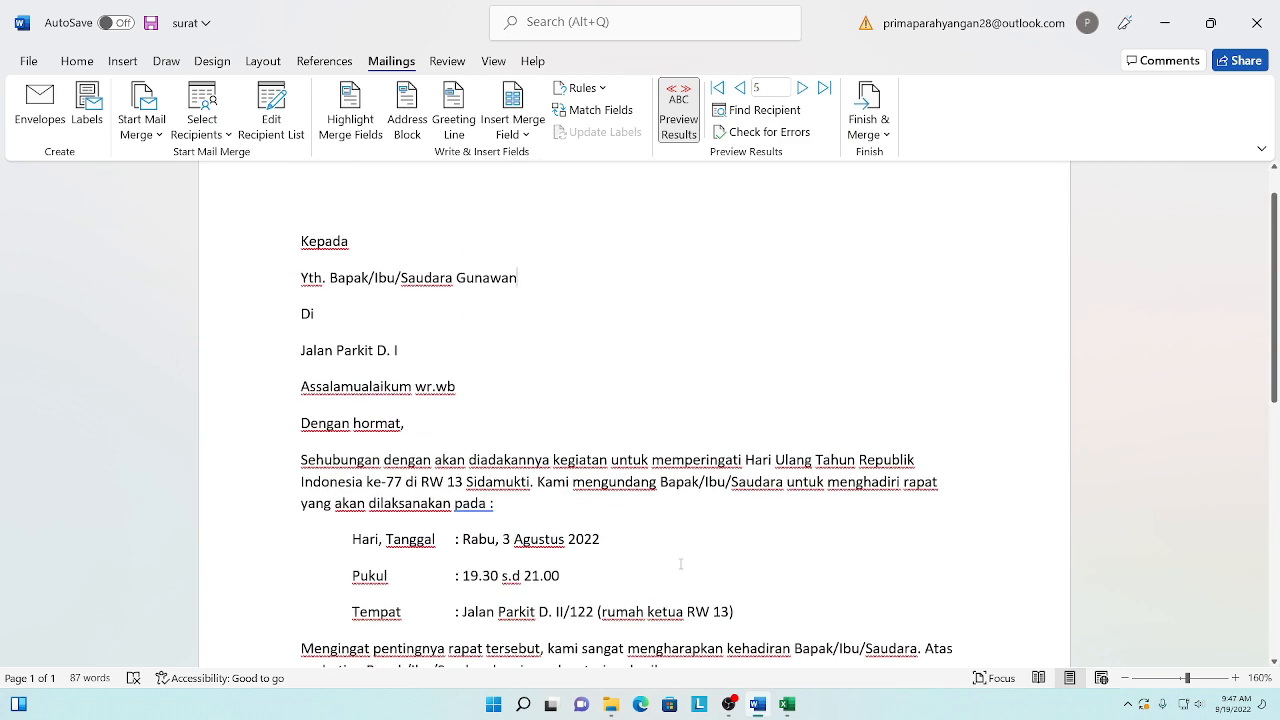
Step: Go back through the previewed letters to record 2
{"action": "left_click", "coordinate": [743, 88]}
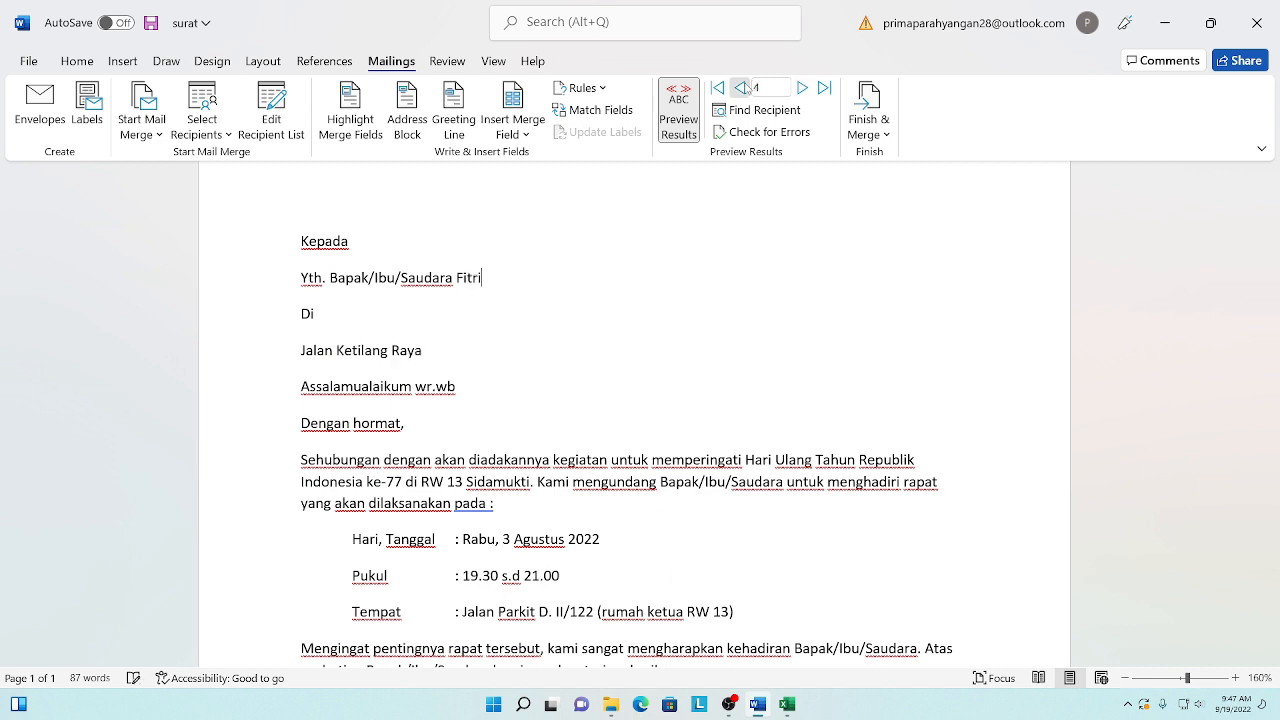
{"action": "left_click", "coordinate": [743, 88]}
{"action": "left_click", "coordinate": [743, 88]}
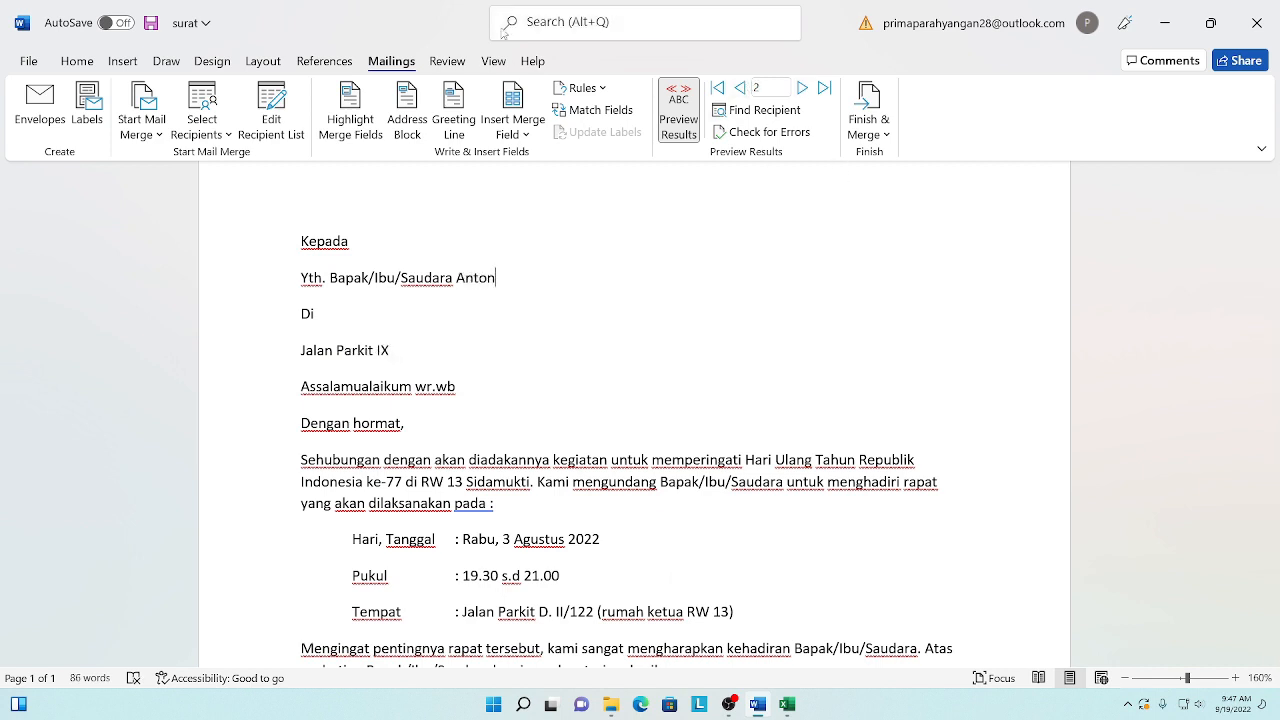
{"action": "left_click", "coordinate": [886, 135]}
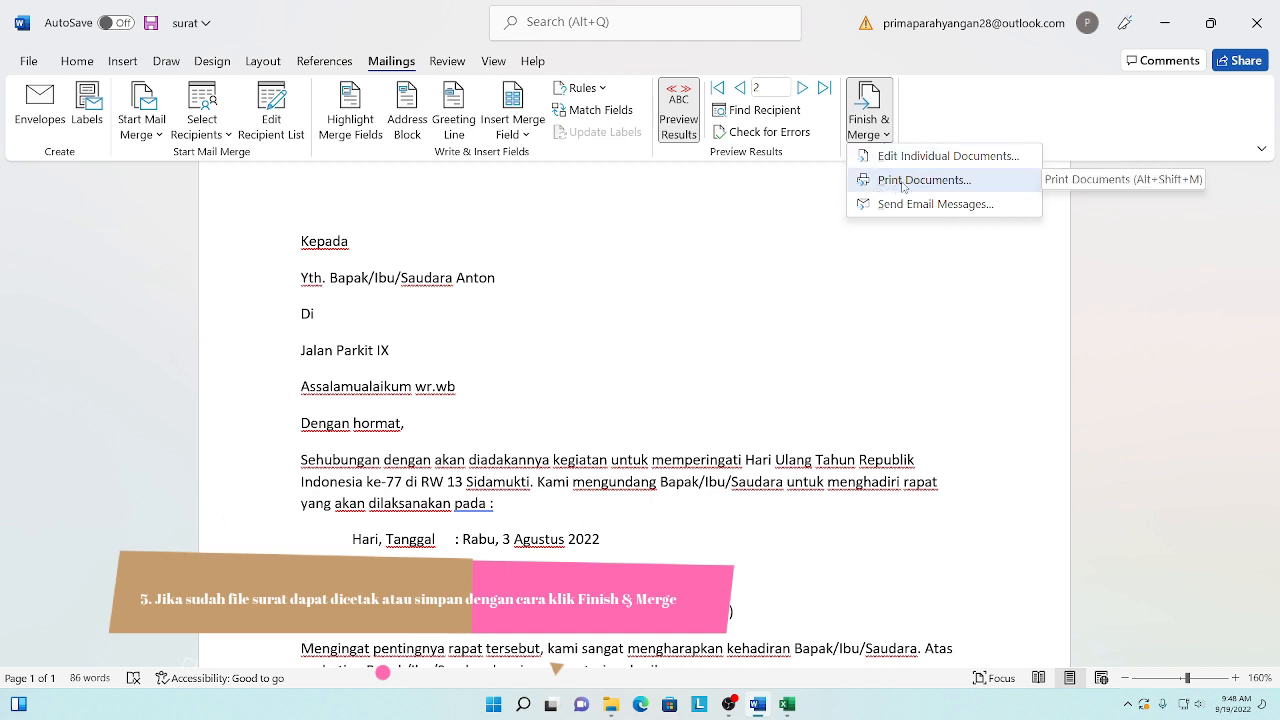
{"action": "left_click", "coordinate": [881, 183]}
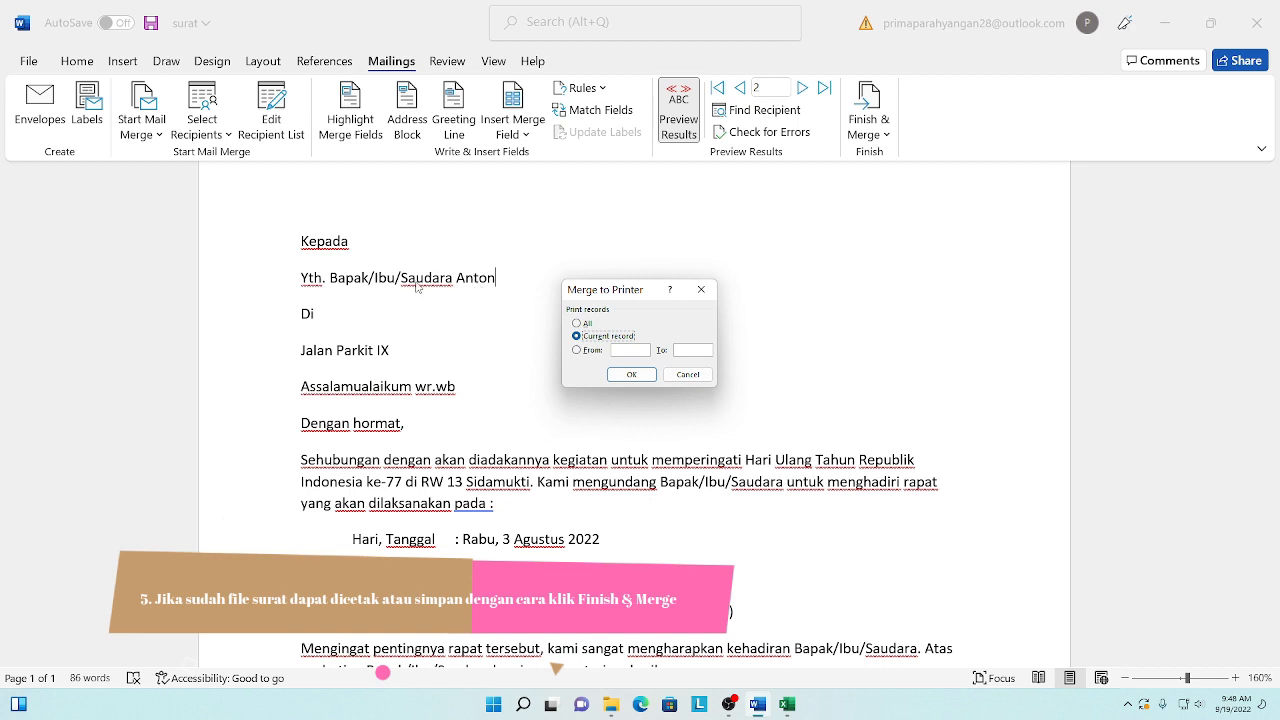
{"action": "left_click", "coordinate": [577, 351]}
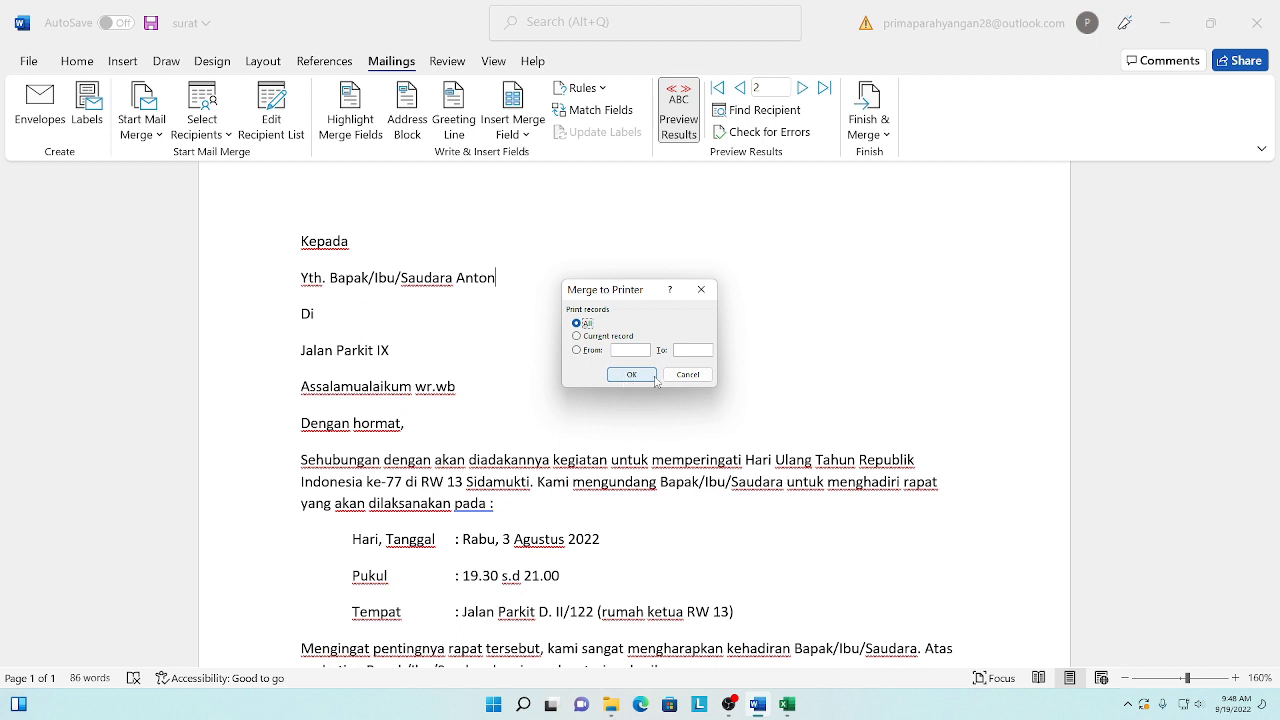
{"action": "left_click", "coordinate": [701, 289]}
Step: Finish the merge by generating individual letters for all records in a new document
{"action": "left_click", "coordinate": [878, 130]}
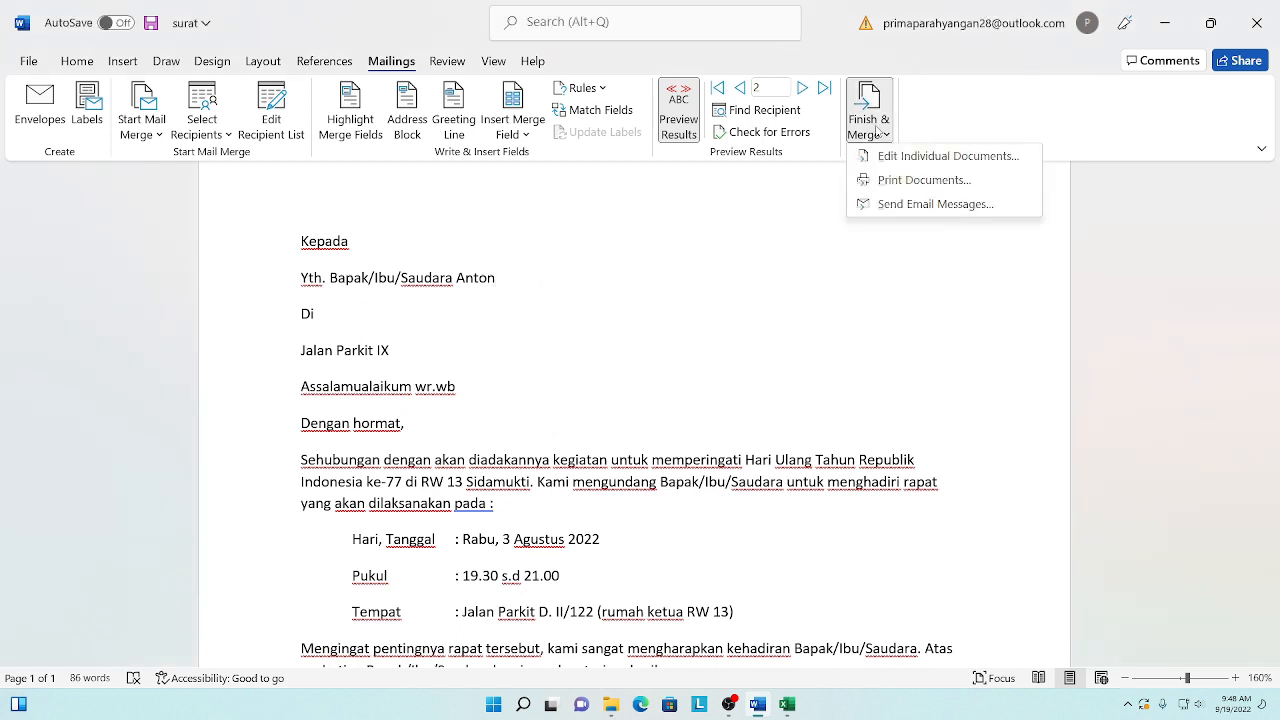
{"action": "left_click", "coordinate": [928, 161]}
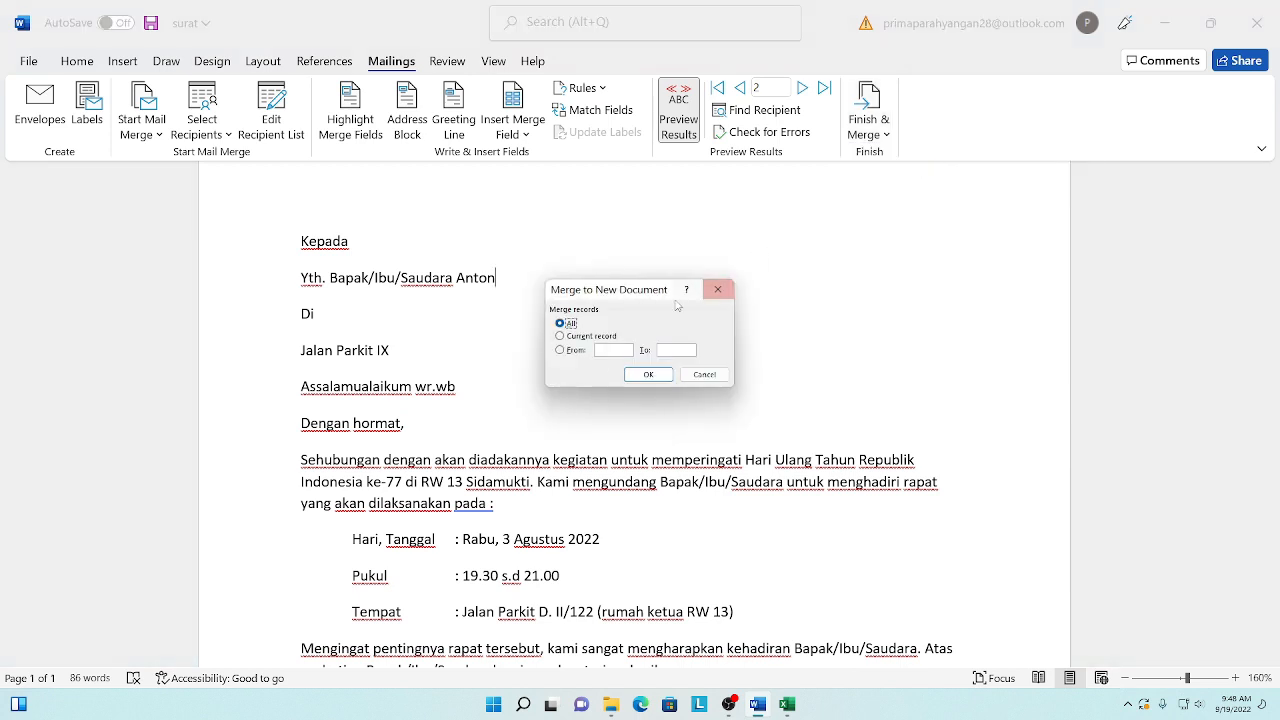
{"action": "left_click", "coordinate": [645, 375]}
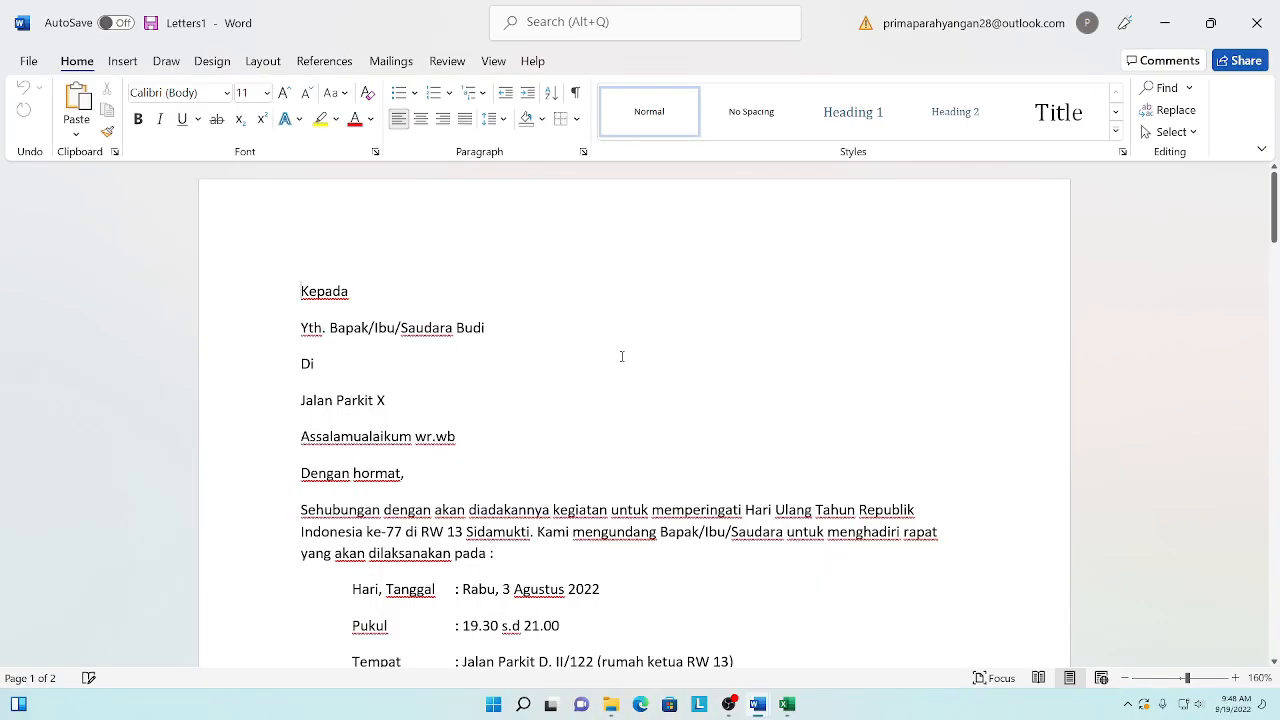
Step: Examine the recipient name and address on every page of the merged letters document
{"action": "mouse_move", "coordinate": [757, 704]}
{"action": "left_click", "coordinate": [817, 645]}
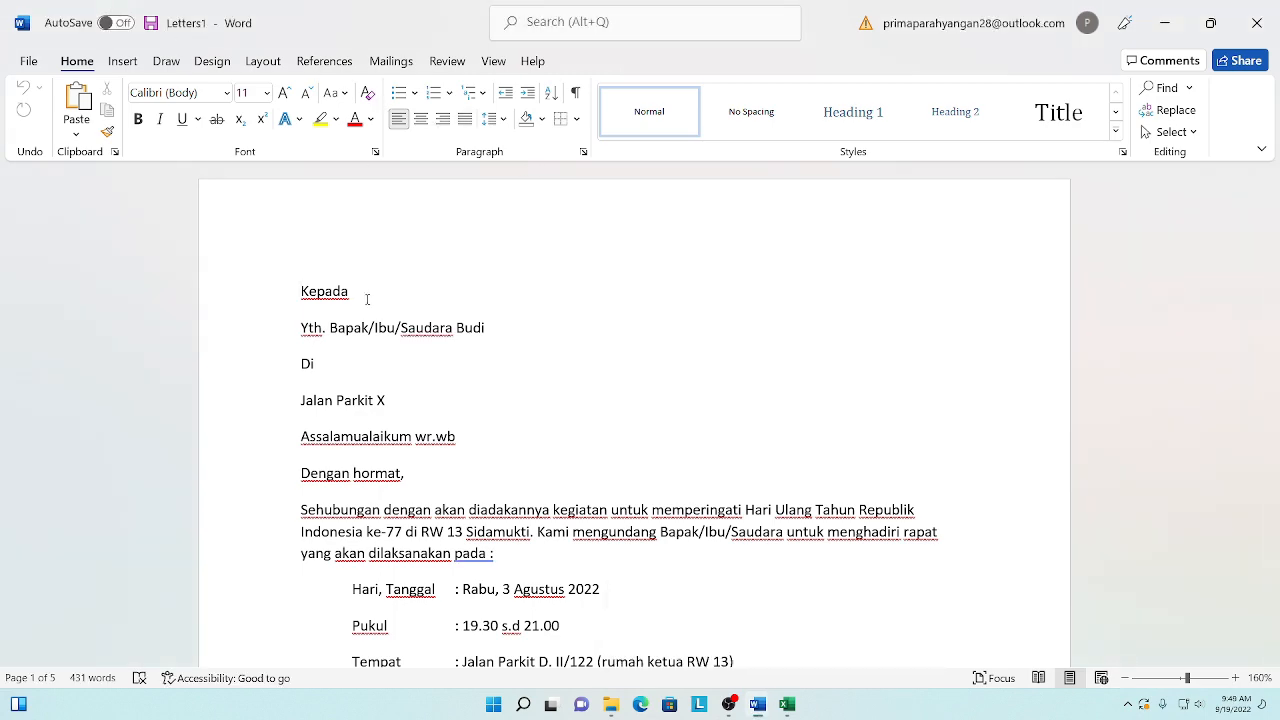
{"action": "scroll", "coordinate": [585, 489], "scroll_direction": "down", "scroll_amount": 15}
{"action": "scroll", "coordinate": [585, 489], "scroll_direction": "down", "scroll_amount": 15}
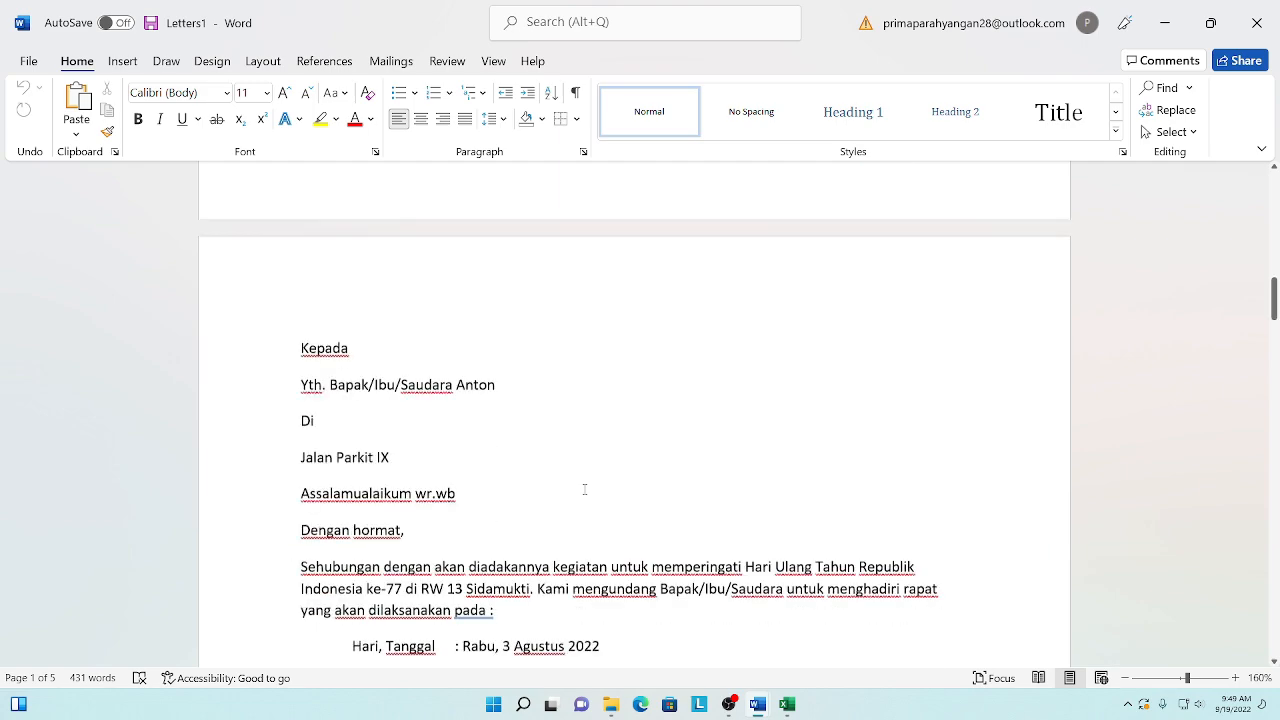
{"action": "scroll", "coordinate": [585, 489], "scroll_direction": "up", "scroll_amount": 8}
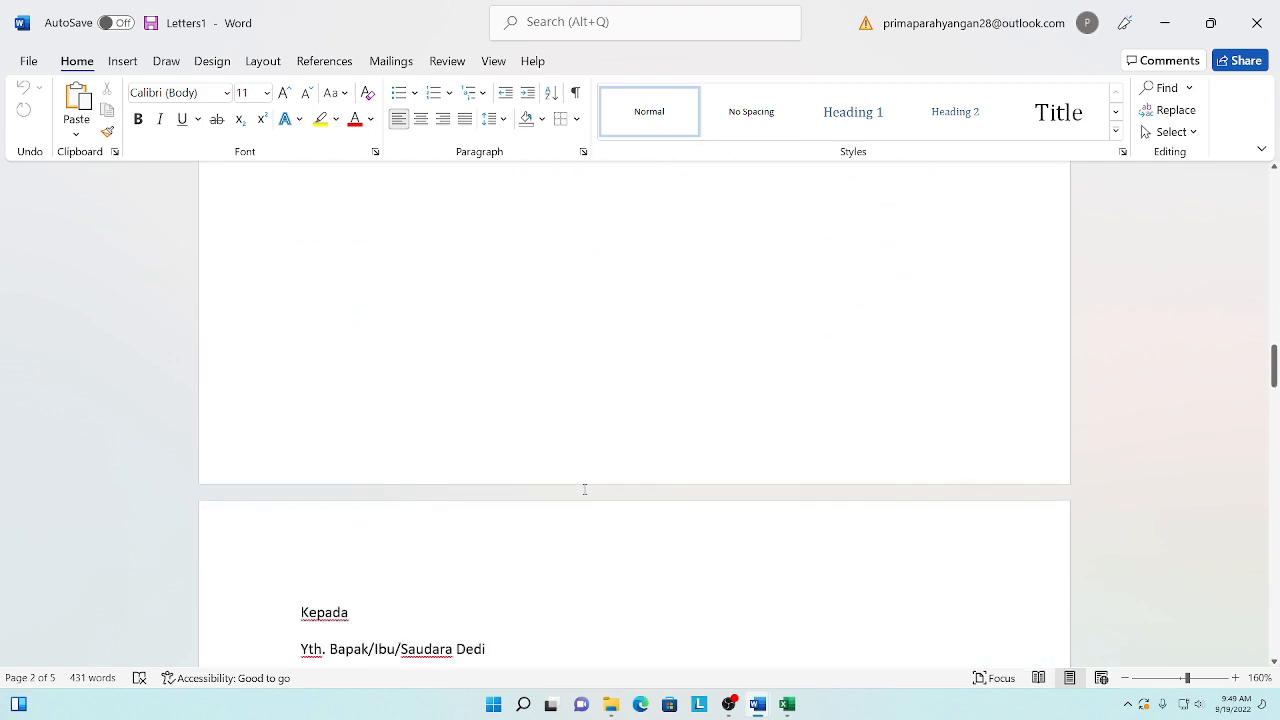
{"action": "scroll", "coordinate": [585, 489], "scroll_direction": "down", "scroll_amount": 12}
{"action": "scroll", "coordinate": [585, 489], "scroll_direction": "up", "scroll_amount": 8}
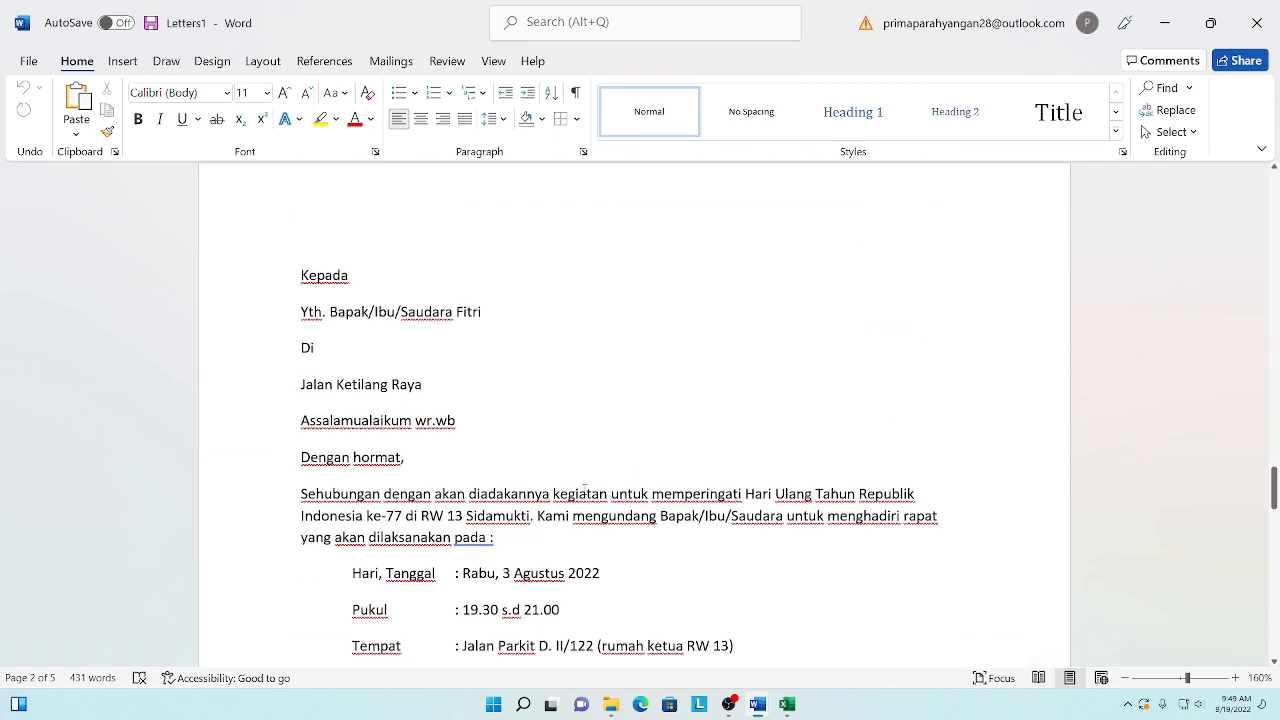
{"action": "scroll", "coordinate": [585, 489], "scroll_direction": "down", "scroll_amount": 12}
{"action": "scroll", "coordinate": [585, 489], "scroll_direction": "down", "scroll_amount": 6}
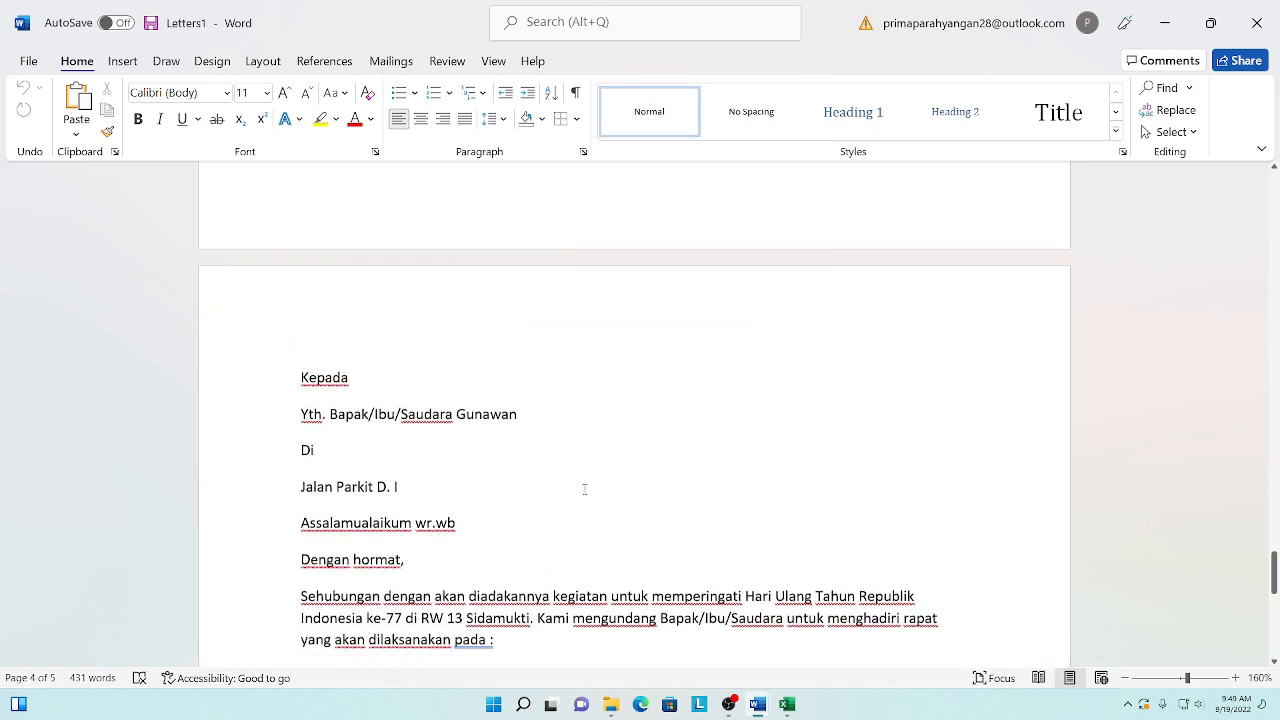
{"action": "scroll", "coordinate": [585, 489], "scroll_direction": "up", "scroll_amount": 2}
{"action": "scroll", "coordinate": [585, 489], "scroll_direction": "down", "scroll_amount": 1}
{"action": "scroll", "coordinate": [585, 489], "scroll_direction": "down", "scroll_amount": 5}
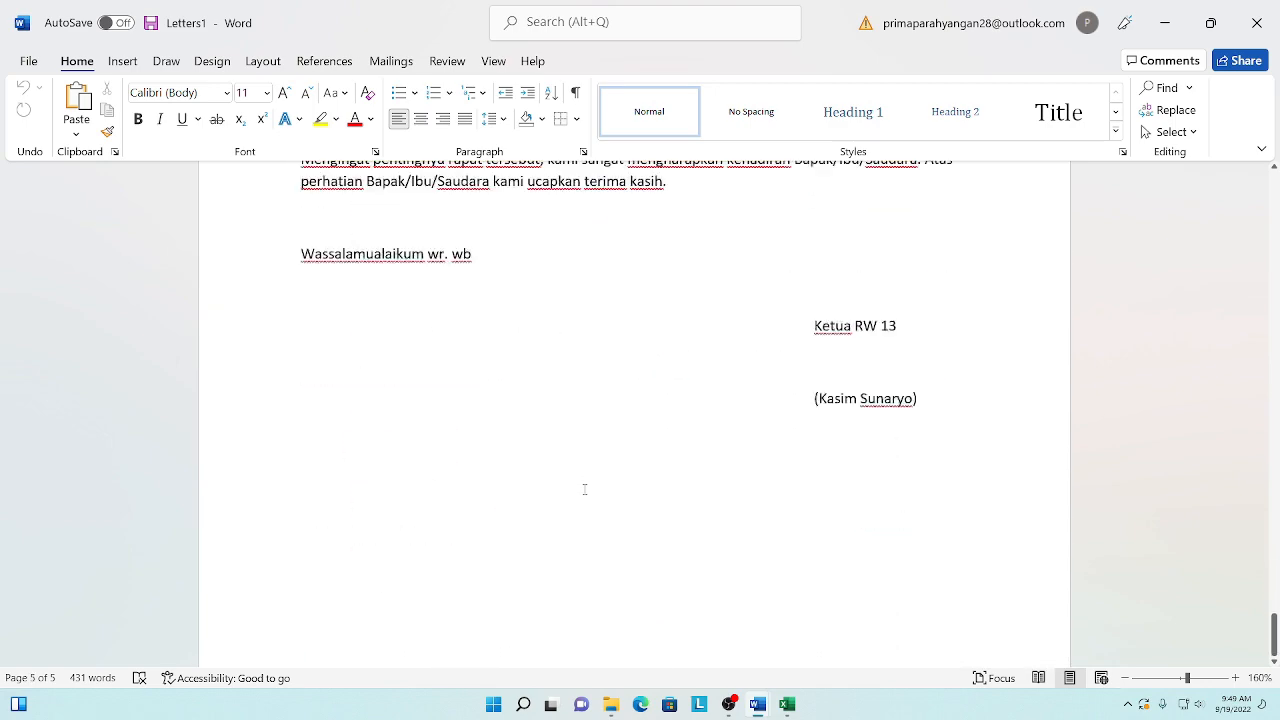
{"action": "scroll", "coordinate": [508, 377], "scroll_direction": "up", "scroll_amount": 1}
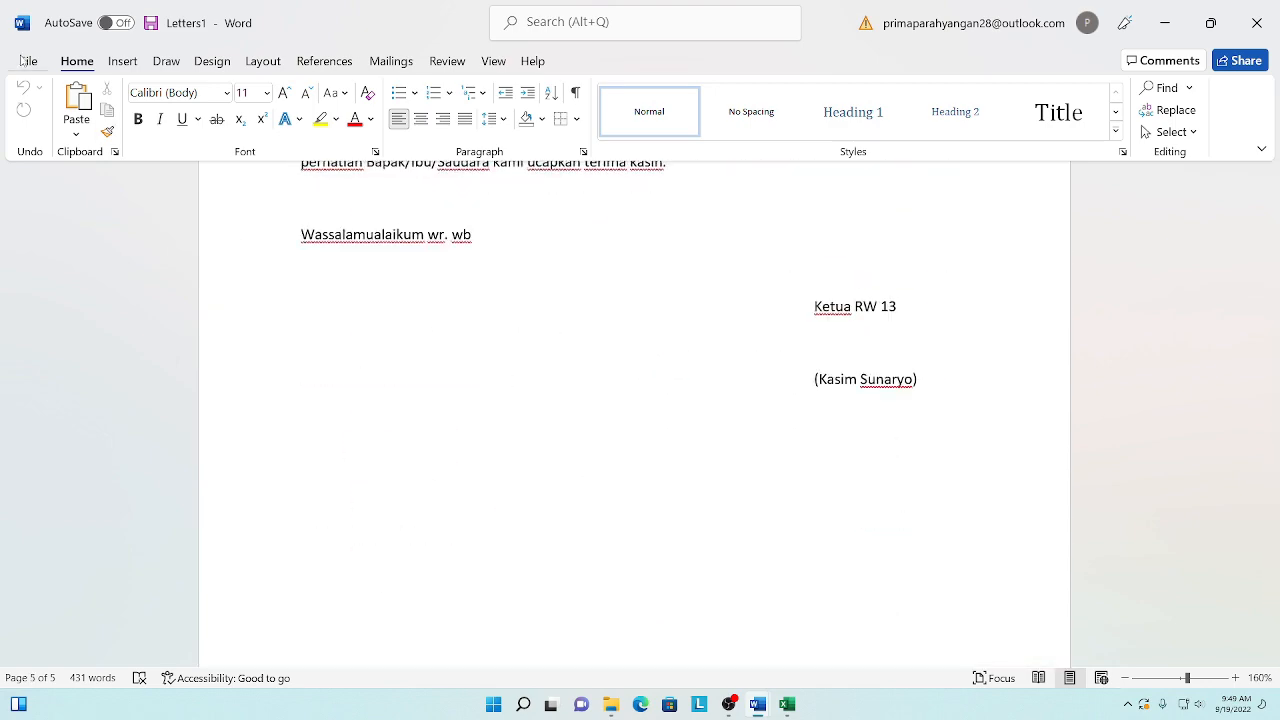
Step: Save the merged letters as a PDF named "surat" in the Mailmerge folder
{"action": "left_click", "coordinate": [28, 64]}
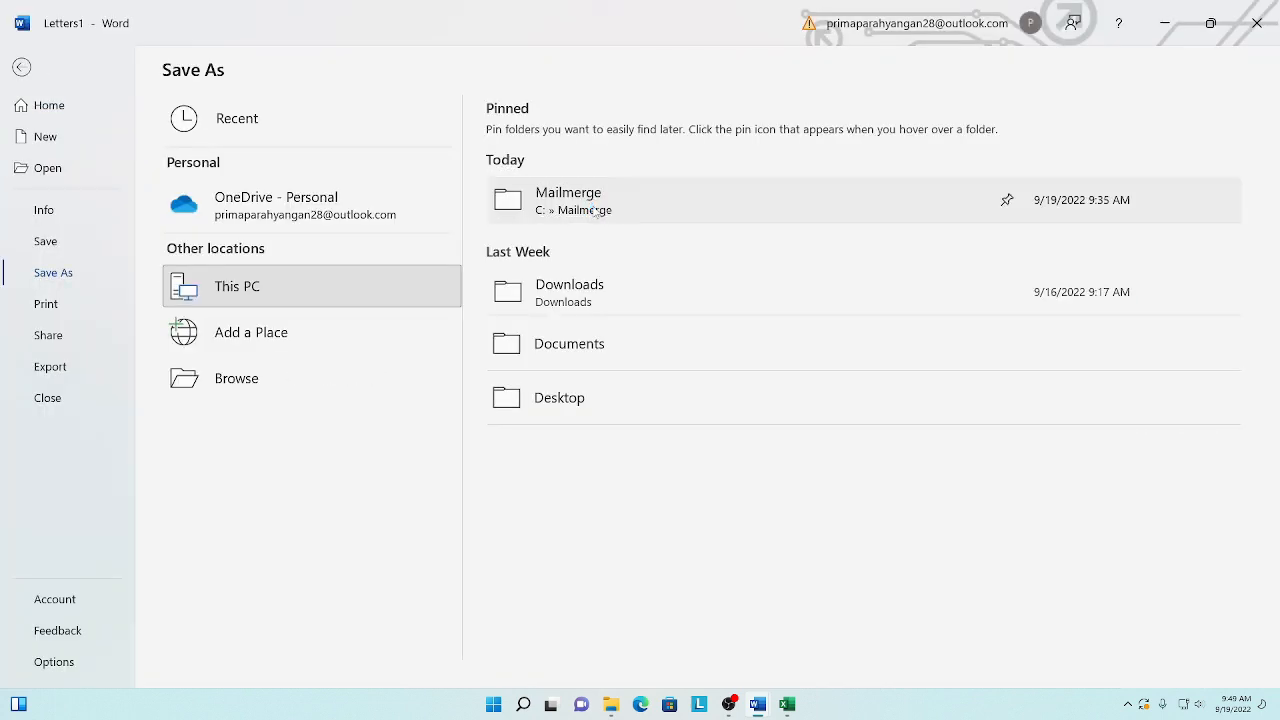
{"action": "left_click", "coordinate": [592, 206]}
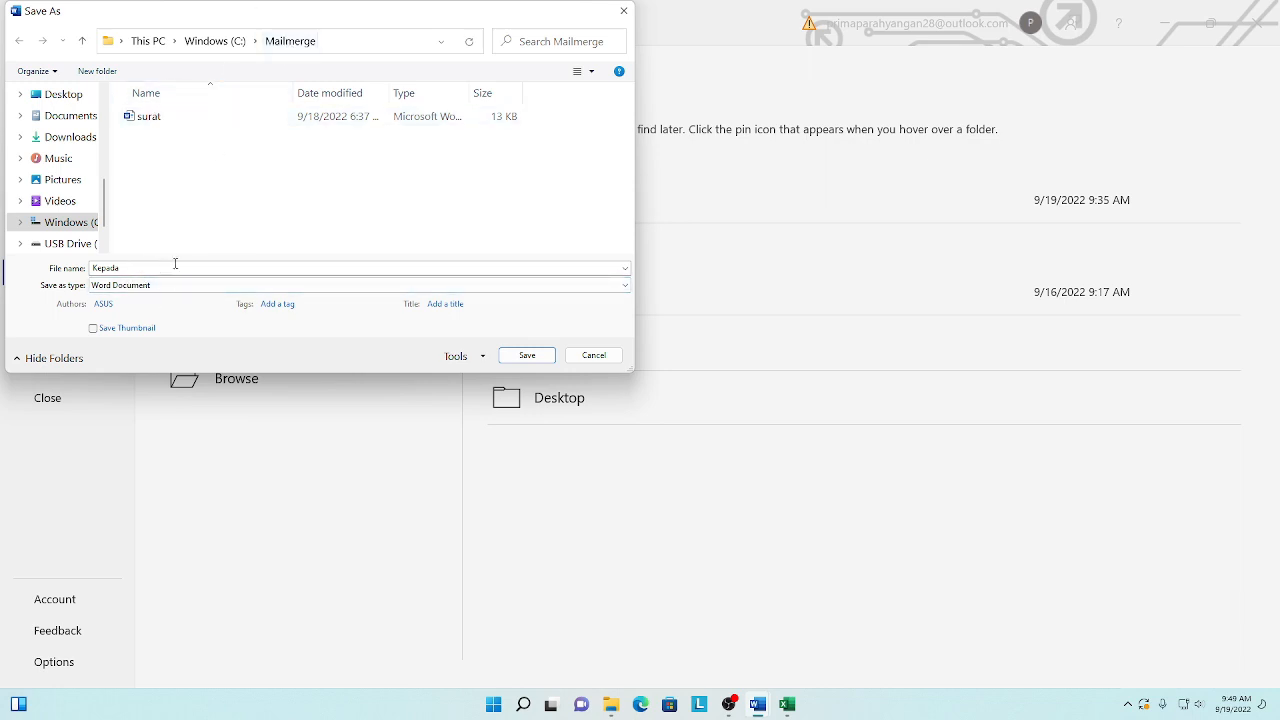
{"action": "double_click", "coordinate": [124, 268]}
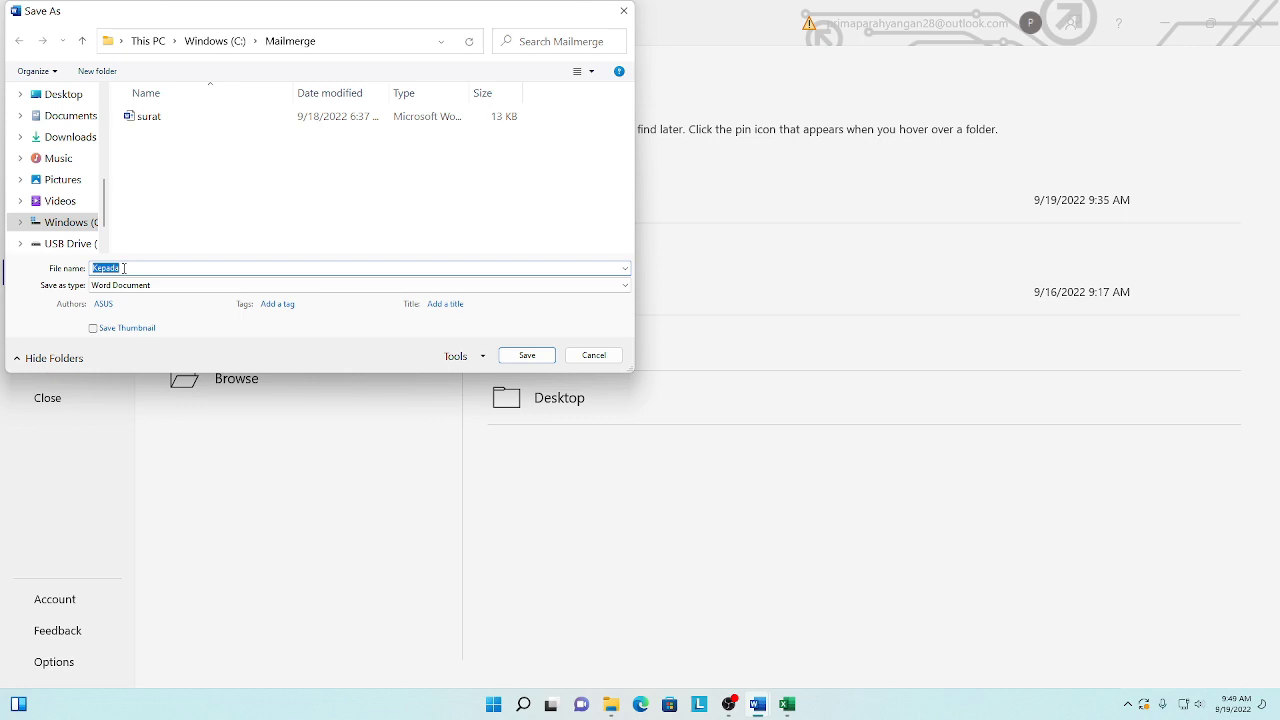
{"action": "type", "text": "surat"}
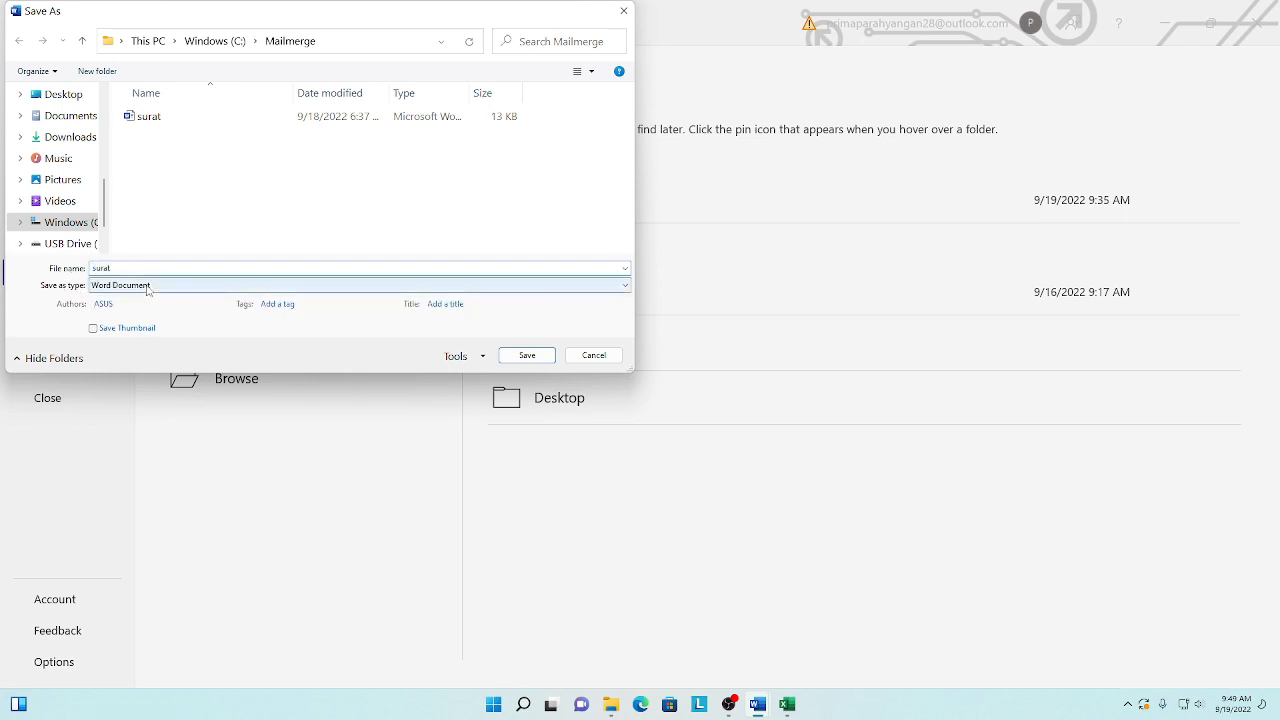
{"action": "left_click", "coordinate": [150, 285]}
{"action": "left_click", "coordinate": [140, 358]}
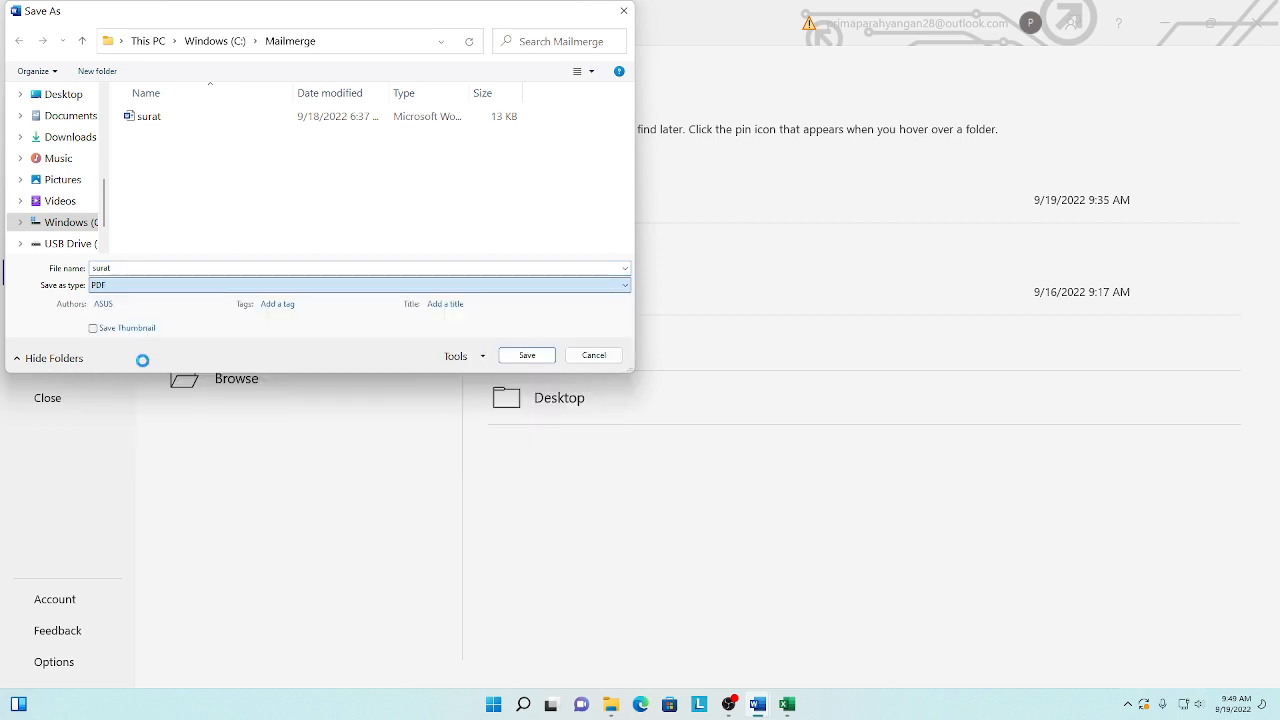
{"action": "left_click", "coordinate": [524, 389]}
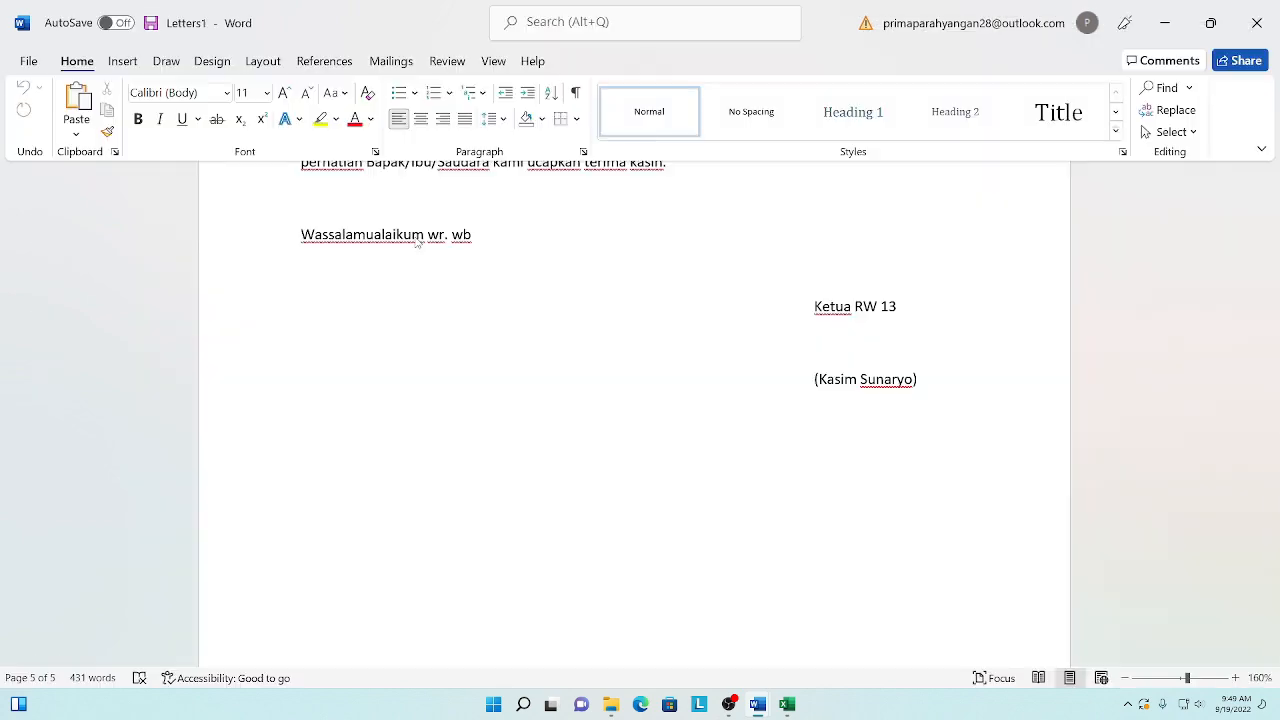
Step: Dismiss the app chooser for the PDF and look over the last merged letter
{"action": "scroll", "coordinate": [560, 400], "scroll_direction": "down", "scroll_amount": 2}
{"action": "scroll", "coordinate": [570, 394], "scroll_direction": "up", "scroll_amount": 8}
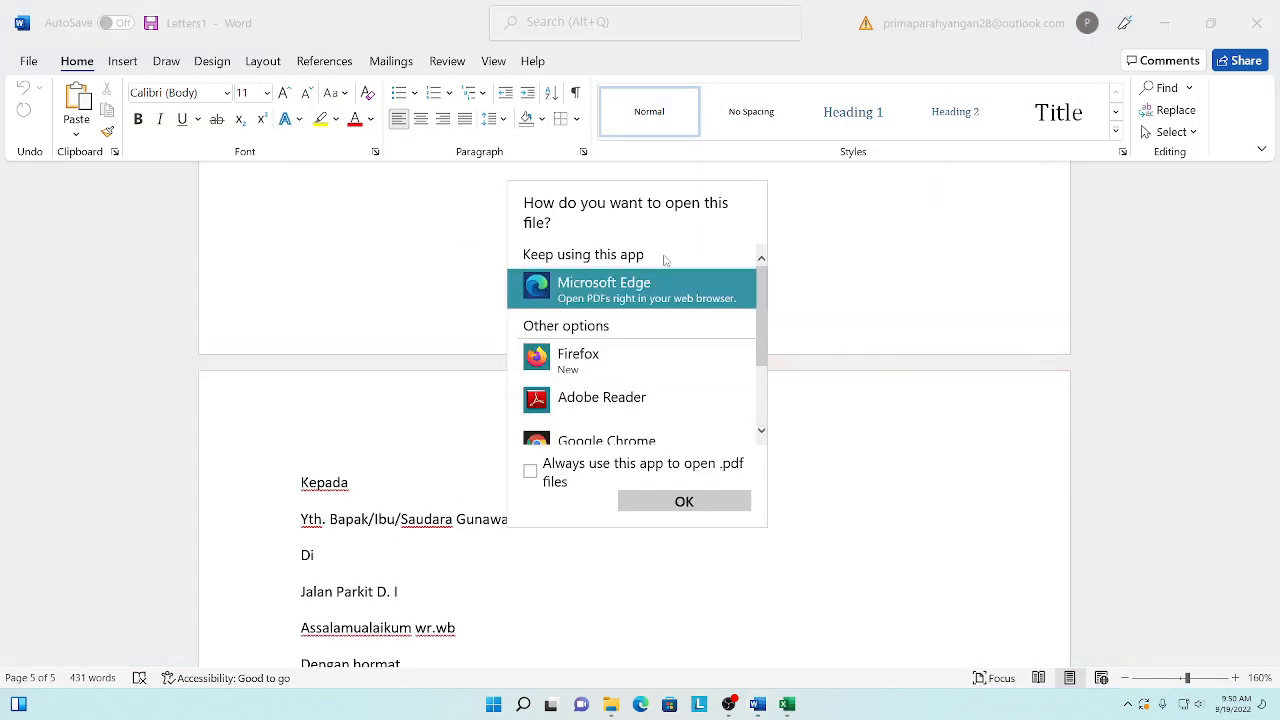
{"action": "left_click", "coordinate": [833, 504]}
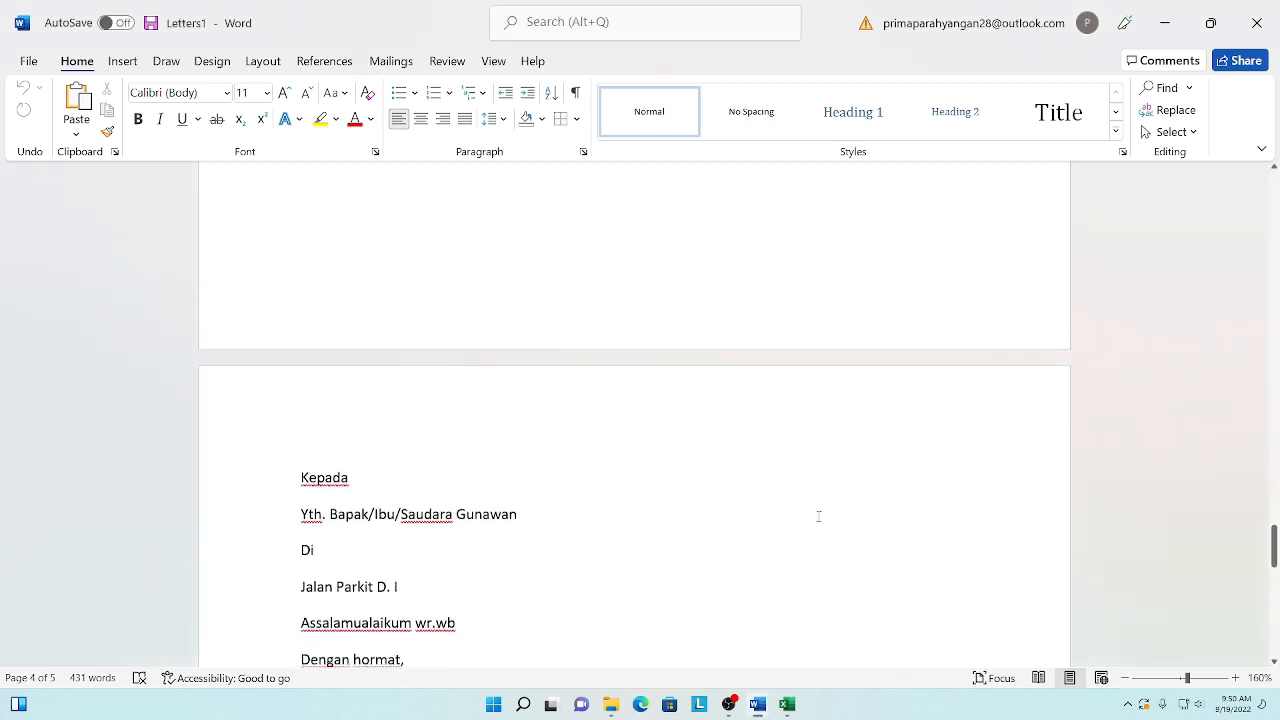
{"action": "scroll", "coordinate": [820, 517], "scroll_direction": "down", "scroll_amount": 7}
{"action": "scroll", "coordinate": [757, 649], "scroll_direction": "up", "scroll_amount": 2}
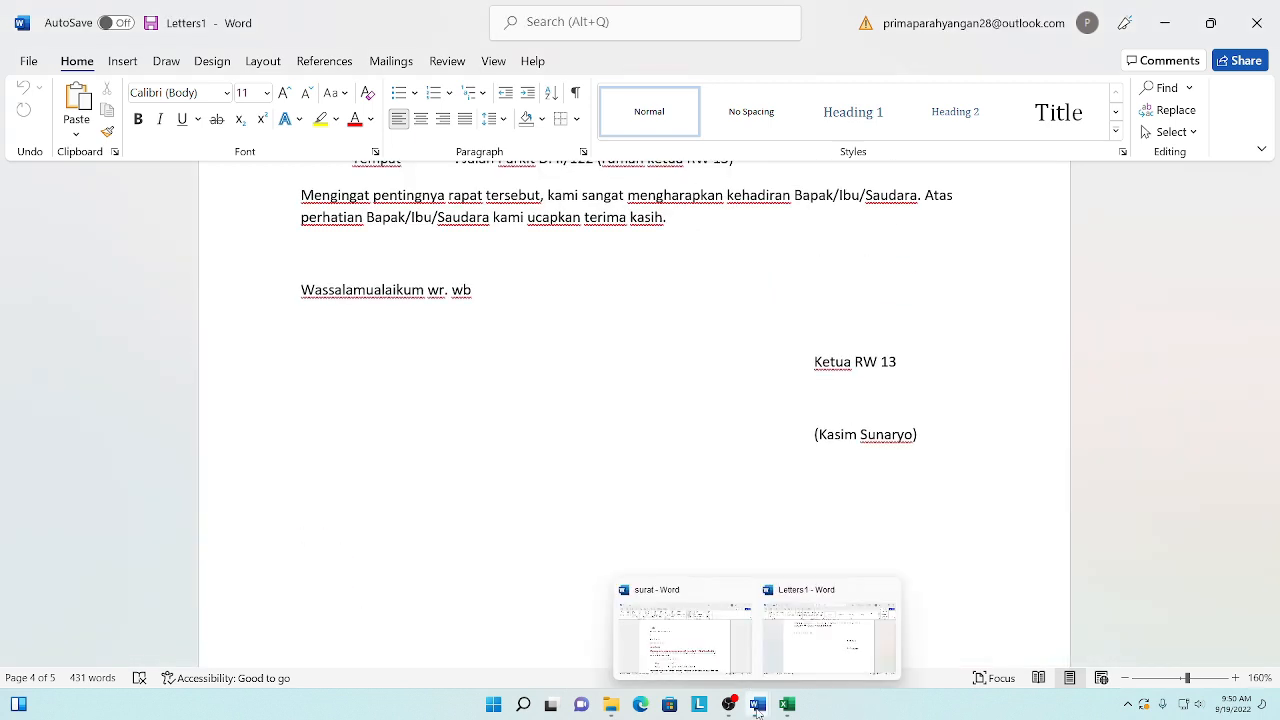
Step: Switch to the Mailmerge folder in File Explorer and open the surat PDF with Microsoft Edge
{"action": "left_click", "coordinate": [611, 704]}
{"action": "left_click", "coordinate": [645, 645]}
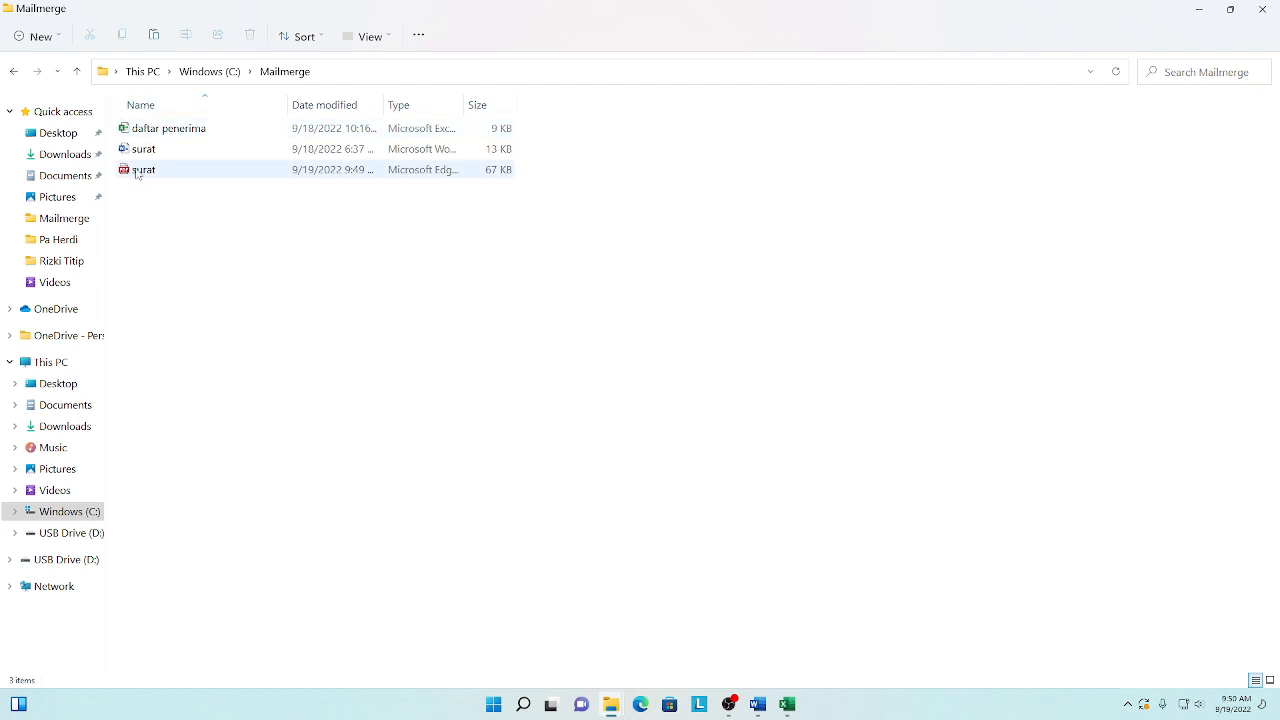
{"action": "left_click", "coordinate": [295, 175]}
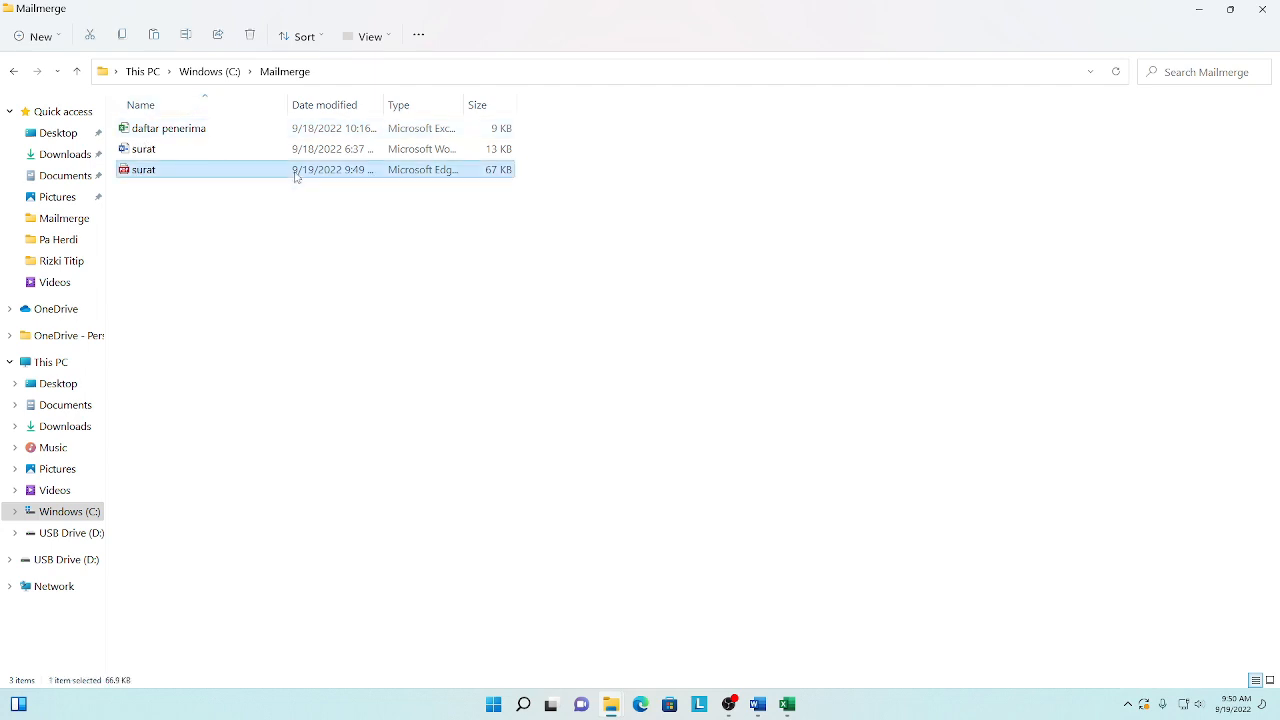
{"action": "double_click", "coordinate": [325, 176]}
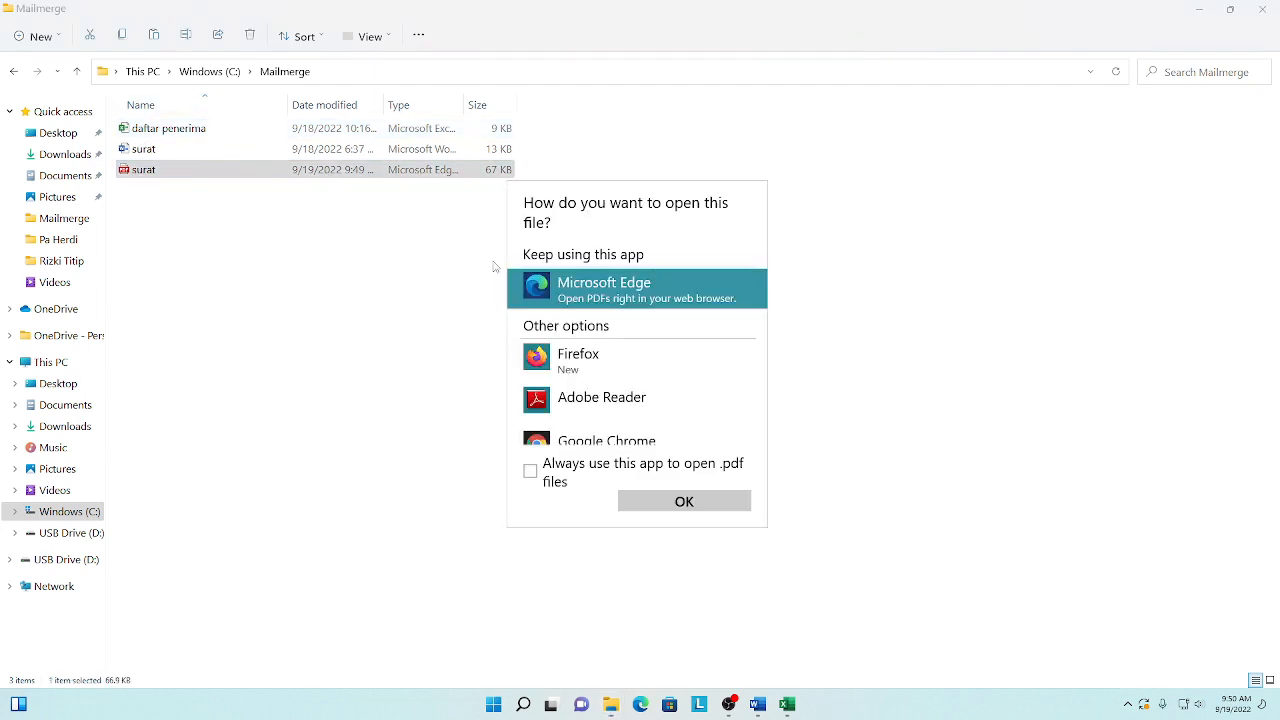
{"action": "left_click", "coordinate": [637, 505]}
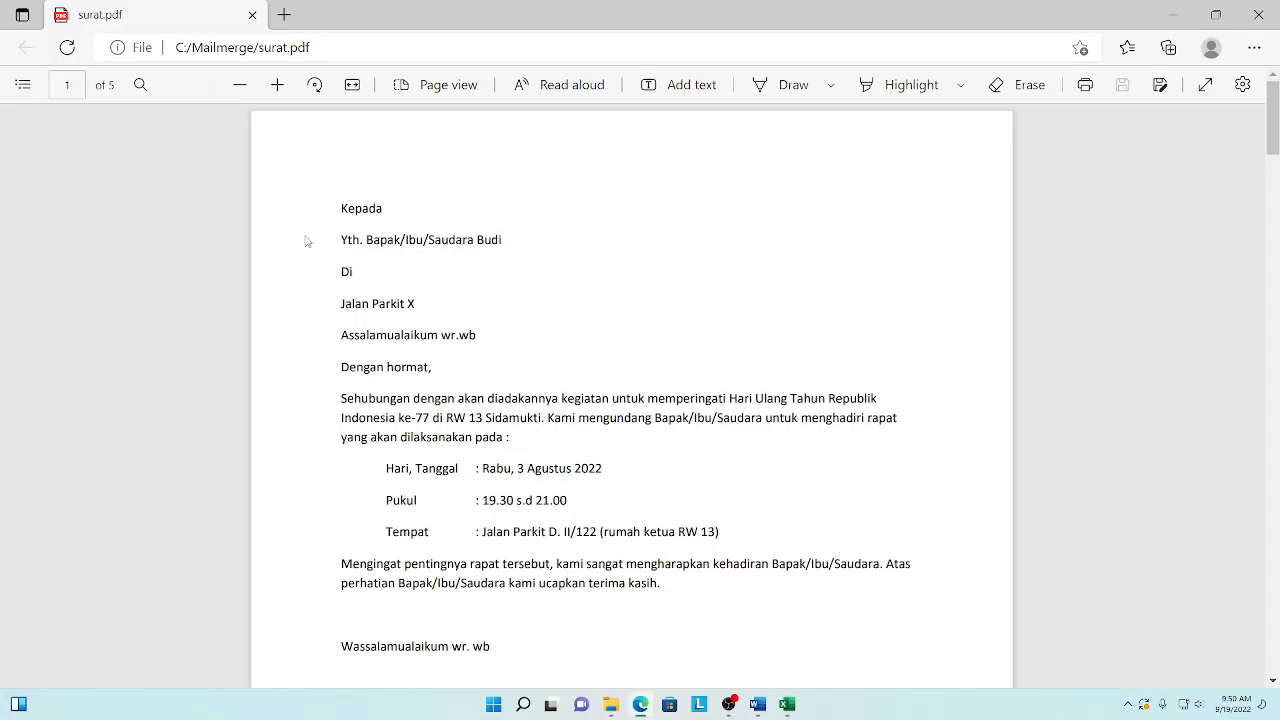
Step: Examine the recipient name, address and letter text on the pages of the surat PDF through to the last letter
{"action": "scroll", "coordinate": [467, 334], "scroll_direction": "down", "scroll_amount": 10}
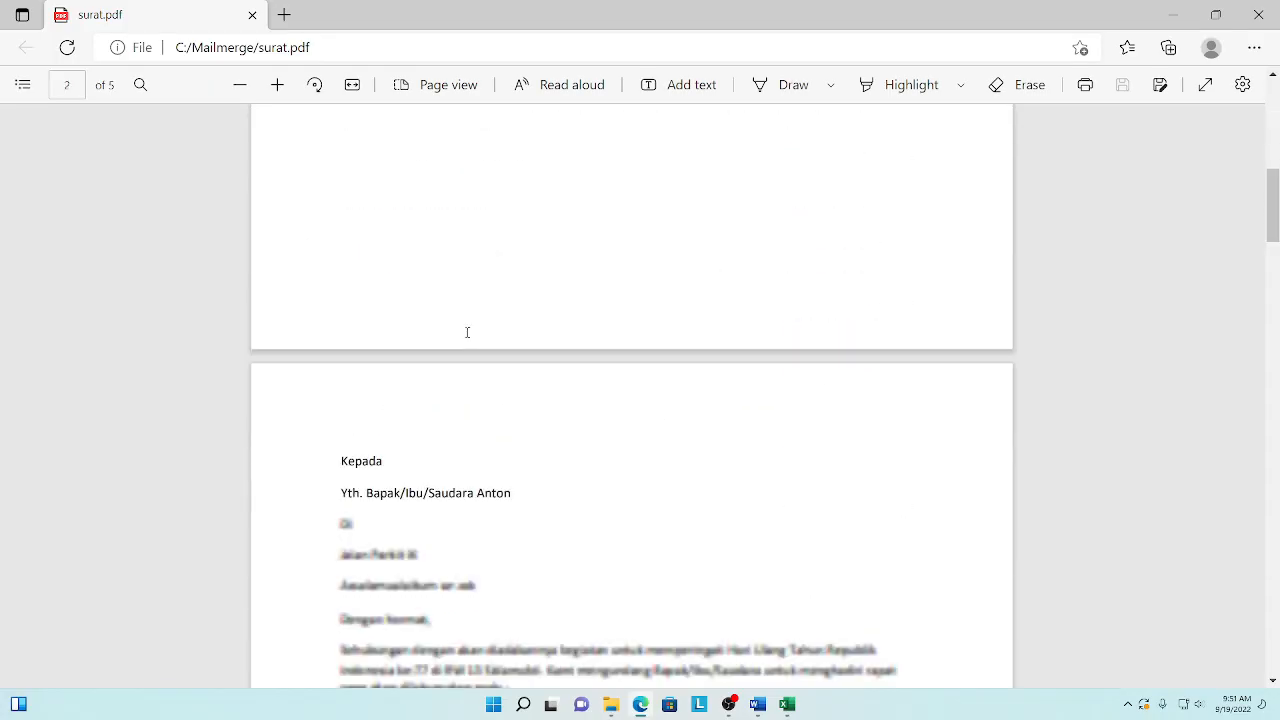
{"action": "scroll", "coordinate": [450, 315], "scroll_direction": "down", "scroll_amount": 1}
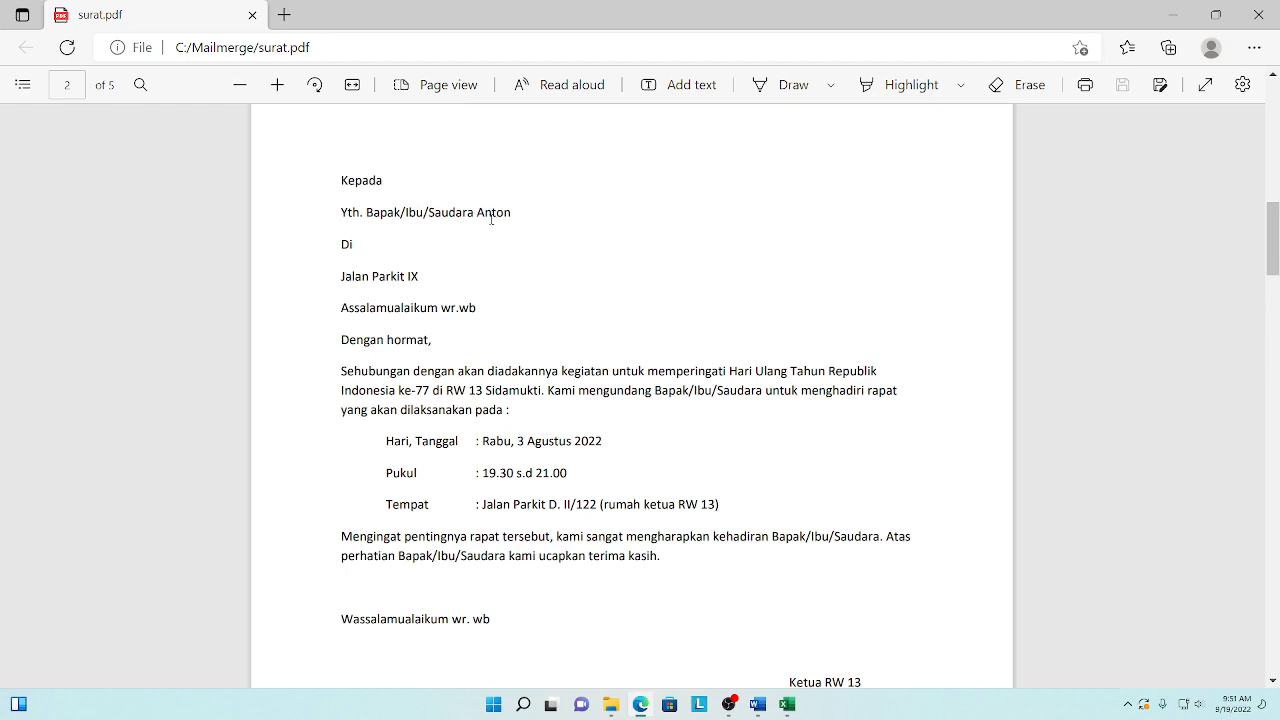
{"action": "scroll", "coordinate": [491, 218], "scroll_direction": "down", "scroll_amount": 5}
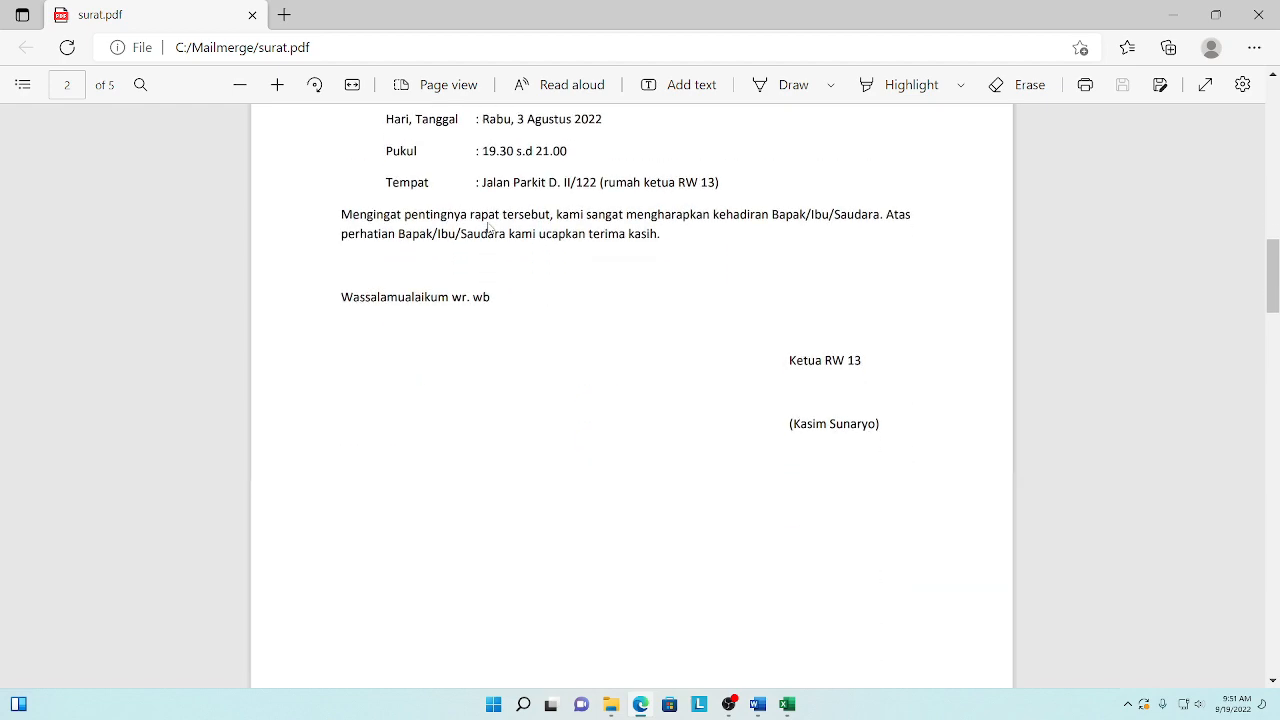
{"action": "scroll", "coordinate": [534, 476], "scroll_direction": "down", "scroll_amount": 10}
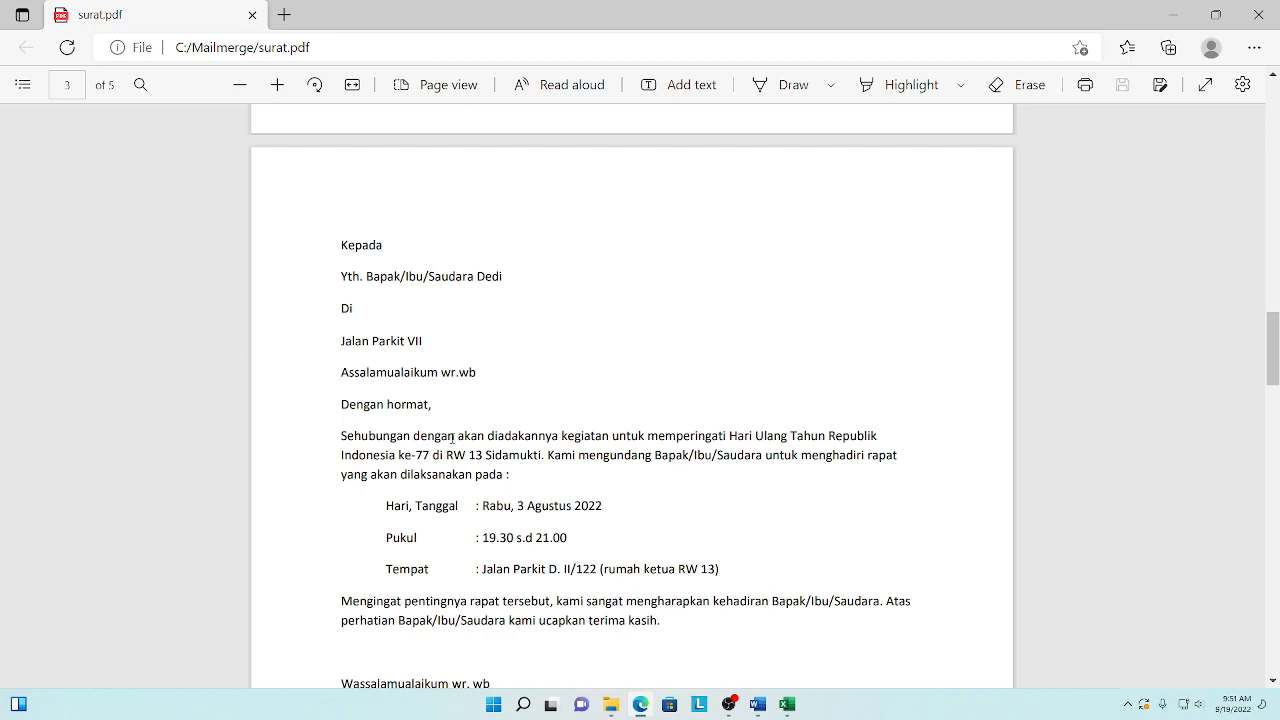
{"action": "scroll", "coordinate": [485, 285], "scroll_direction": "down", "scroll_amount": 9}
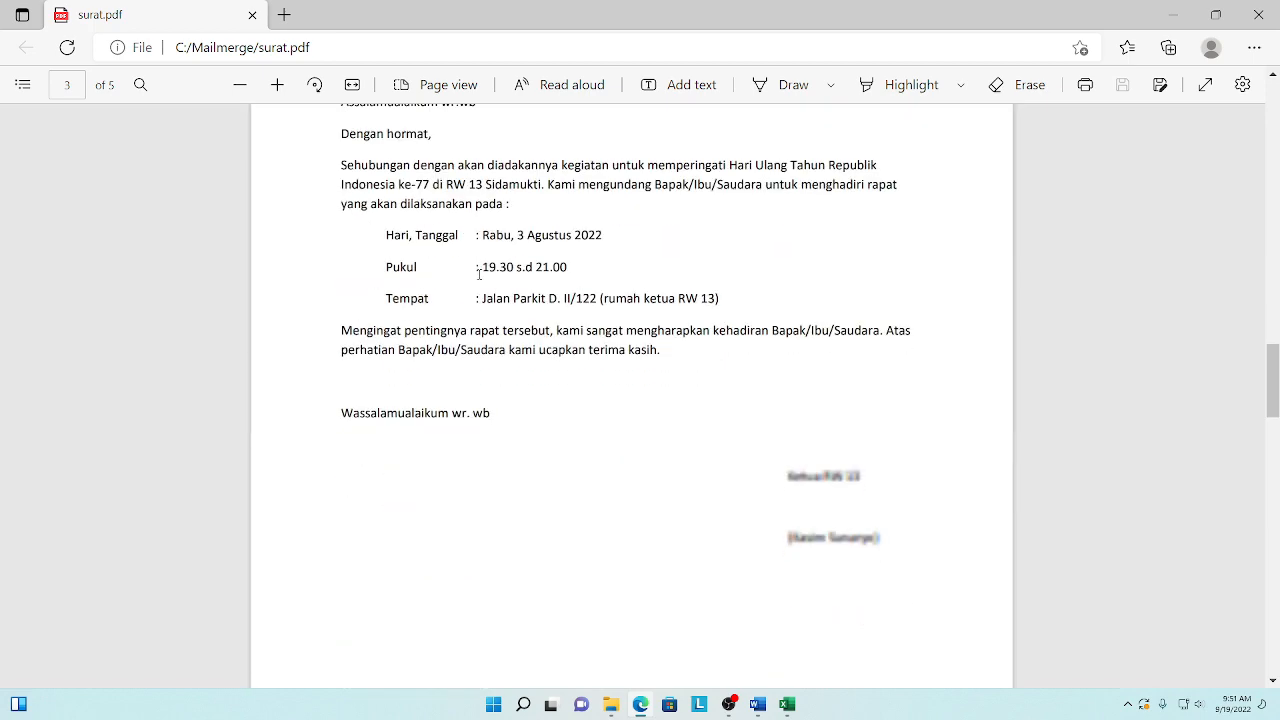
{"action": "scroll", "coordinate": [479, 274], "scroll_direction": "down", "scroll_amount": 11}
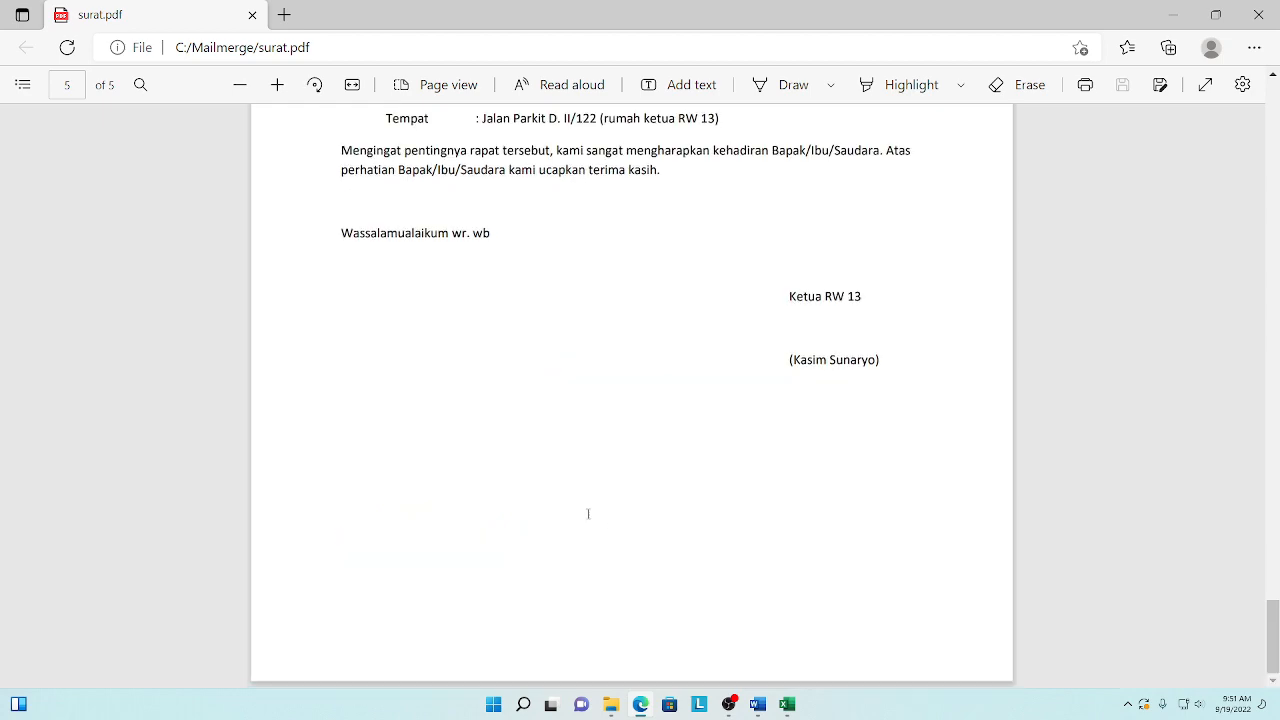
{"action": "scroll", "coordinate": [630, 400], "scroll_direction": "up", "scroll_amount": 5}
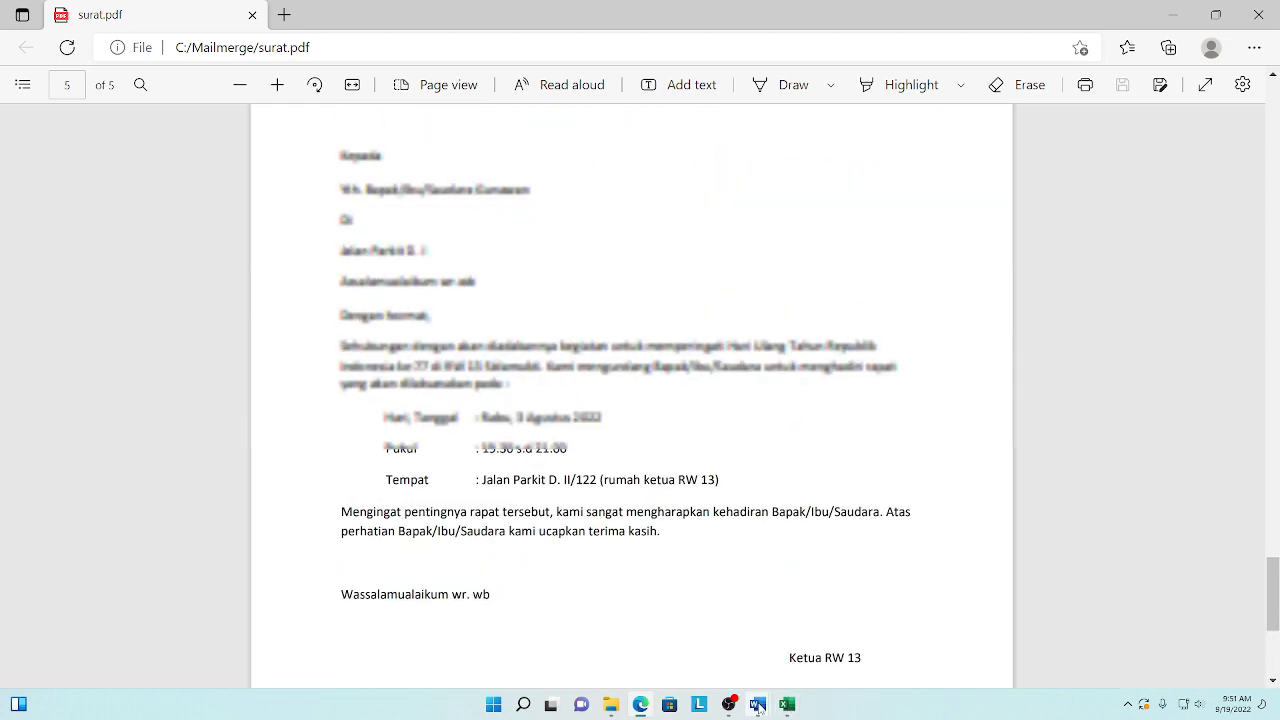
Step: Switch back to the merged Letters1 document in Word and look over the letter on page 4
{"action": "mouse_move", "coordinate": [757, 704]}
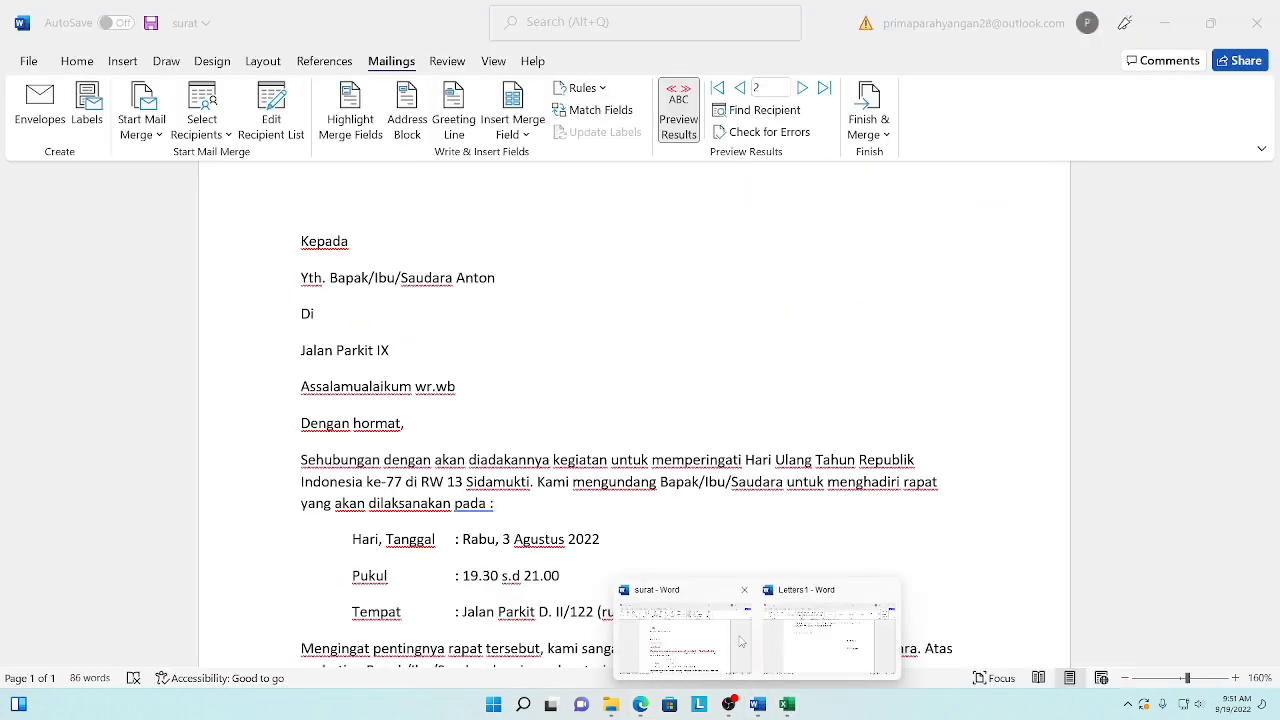
{"action": "left_click", "coordinate": [810, 640]}
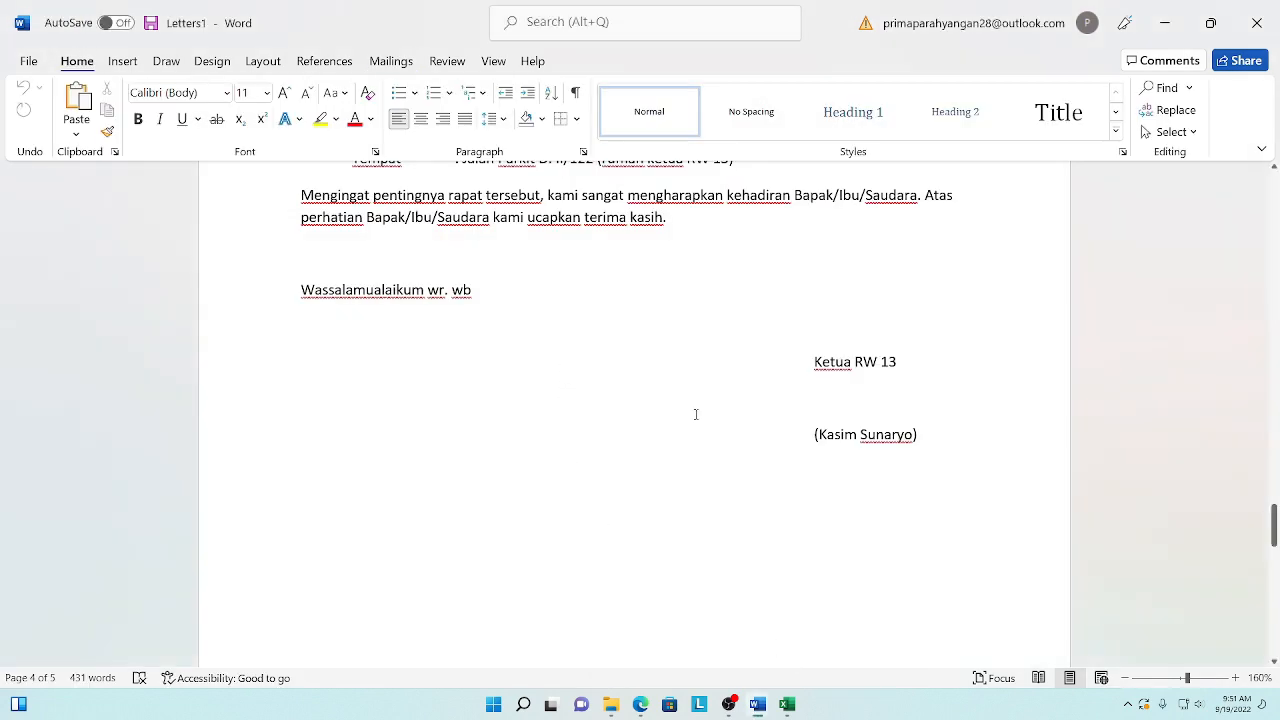
{"action": "scroll", "coordinate": [696, 414], "scroll_direction": "up", "scroll_amount": 4}
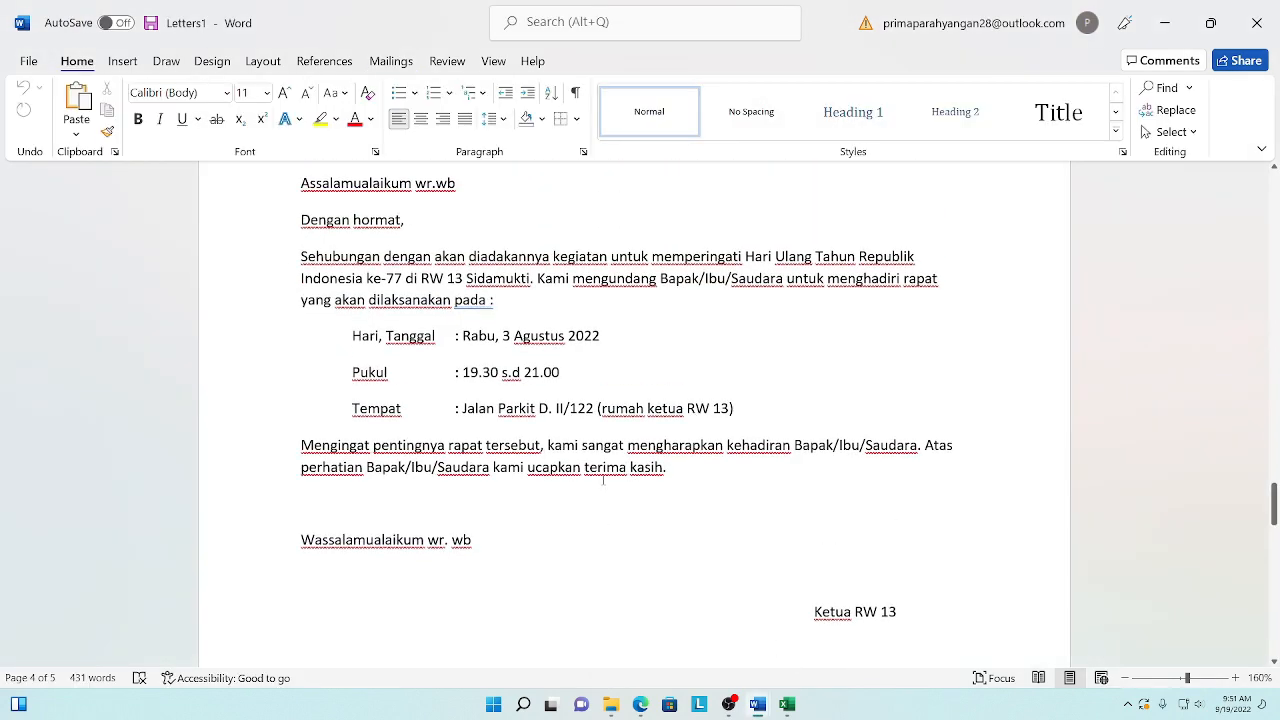
{"action": "mouse_move", "coordinate": [611, 704]}
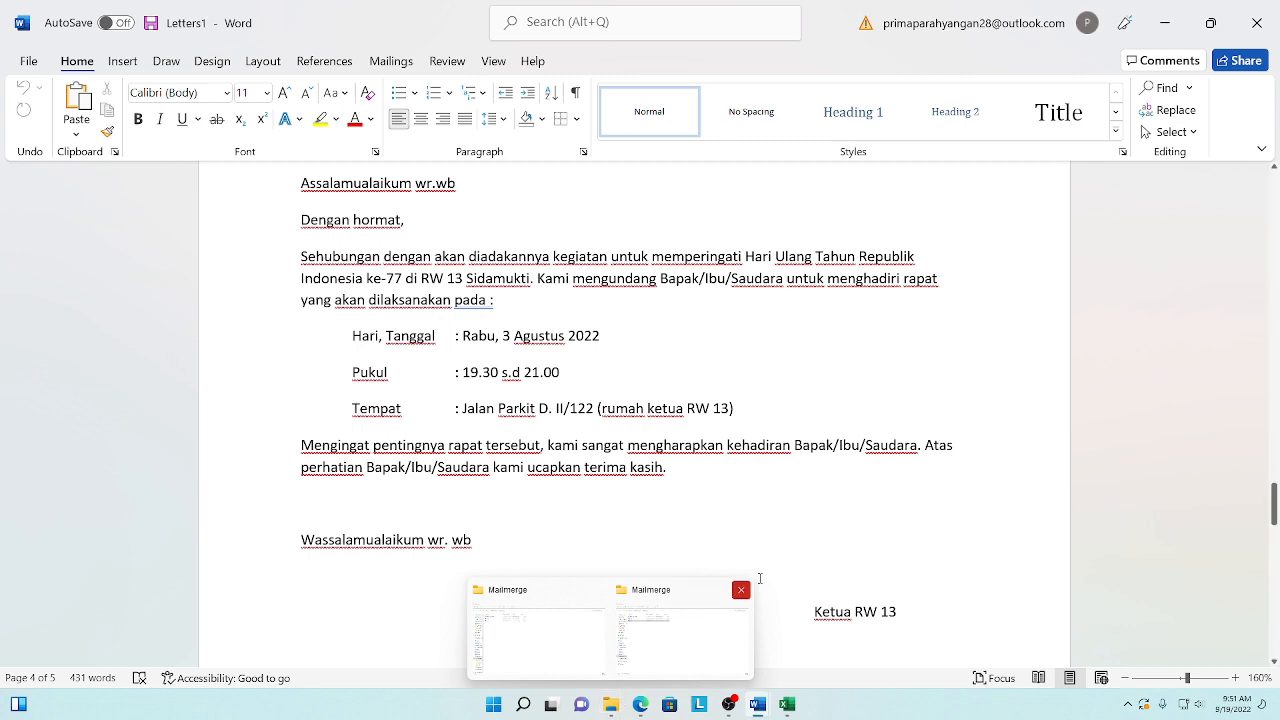